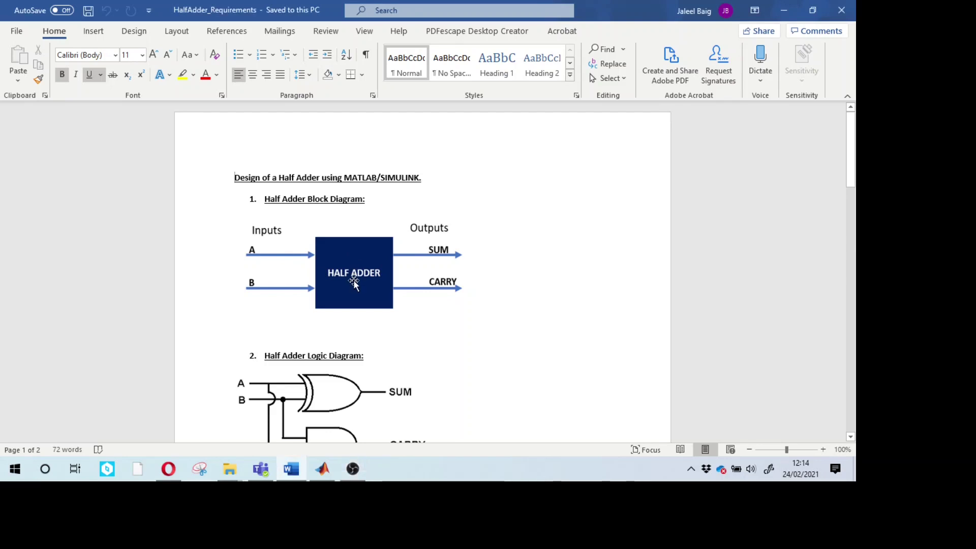
Step: Review the half adder requirements document, covering the block diagram, logic diagram, truth table and requirements list
{"action": "scroll", "coordinate": [354, 283], "scroll_direction": "down", "scroll_amount": 1}
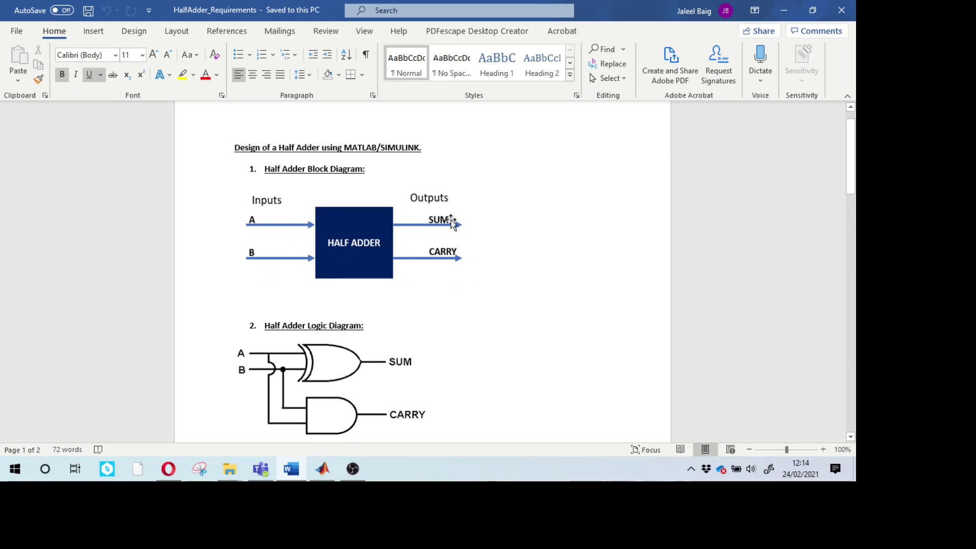
{"action": "scroll", "coordinate": [467, 286], "scroll_direction": "down", "scroll_amount": 4}
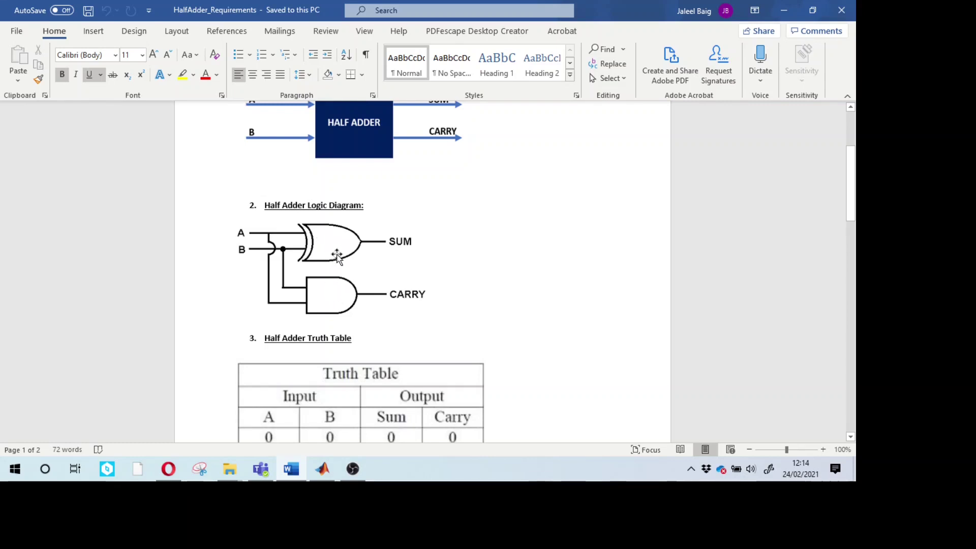
{"action": "scroll", "coordinate": [440, 277], "scroll_direction": "down", "scroll_amount": 5}
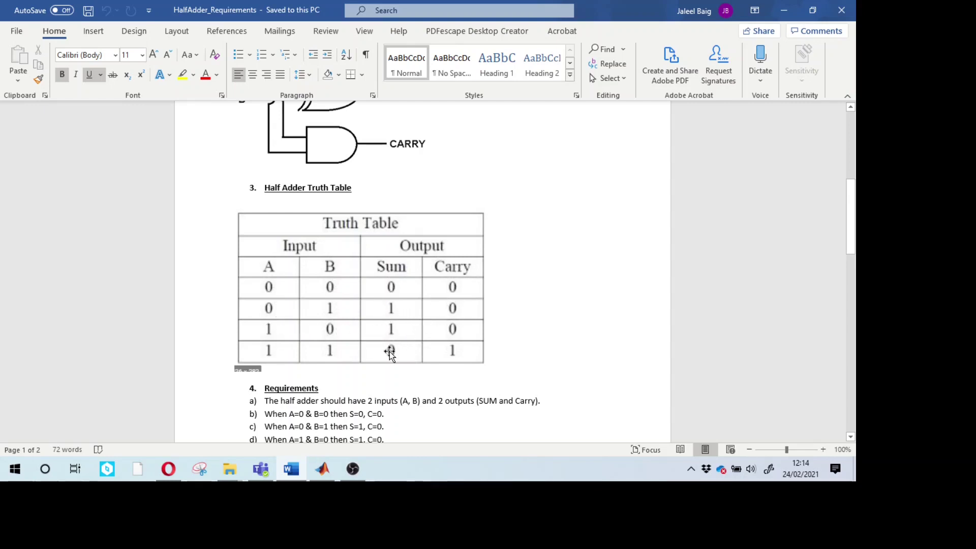
{"action": "scroll", "coordinate": [382, 317], "scroll_direction": "down", "scroll_amount": 2}
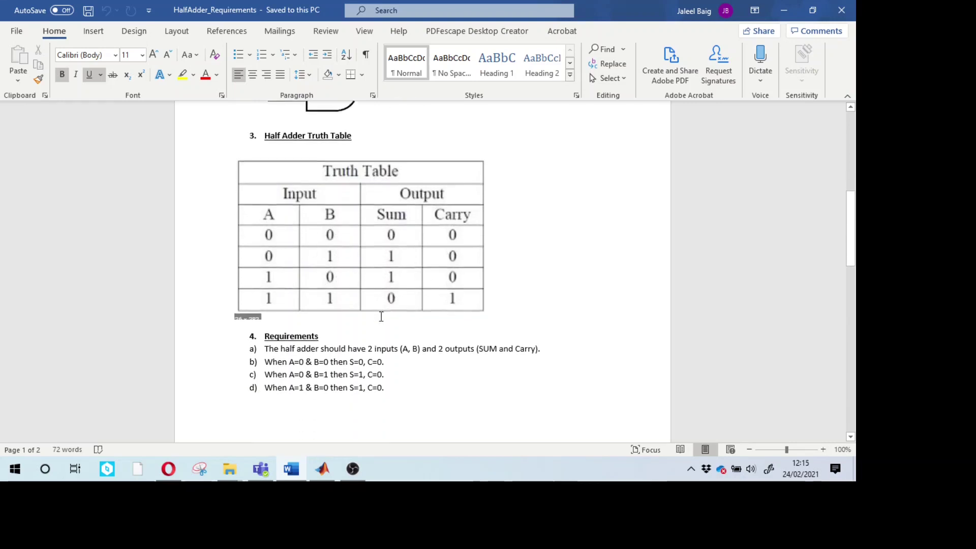
{"action": "scroll", "coordinate": [381, 316], "scroll_direction": "down", "scroll_amount": 1}
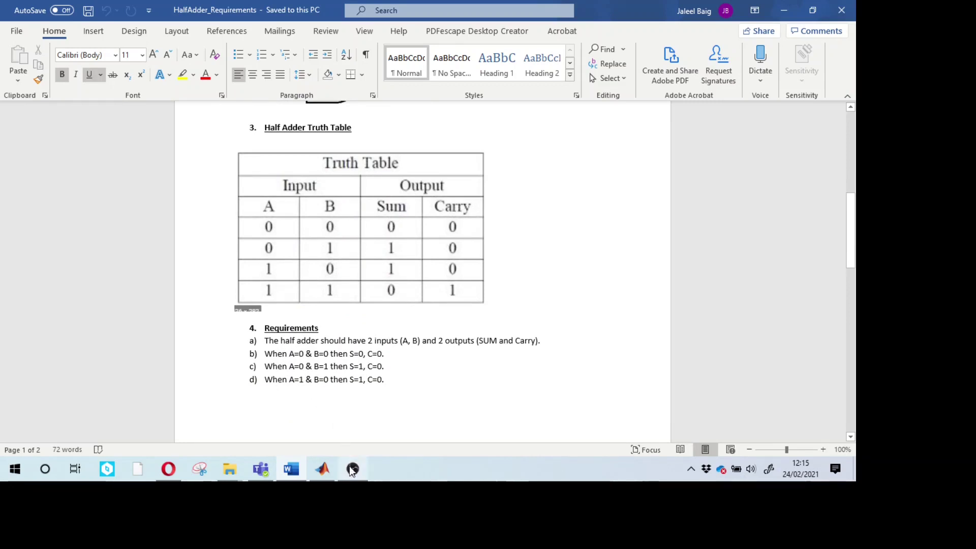
Step: Switch to MATLAB and add the HalfAdder folder alone to the search path, without its subfolders
{"action": "mouse_move", "coordinate": [324, 473]}
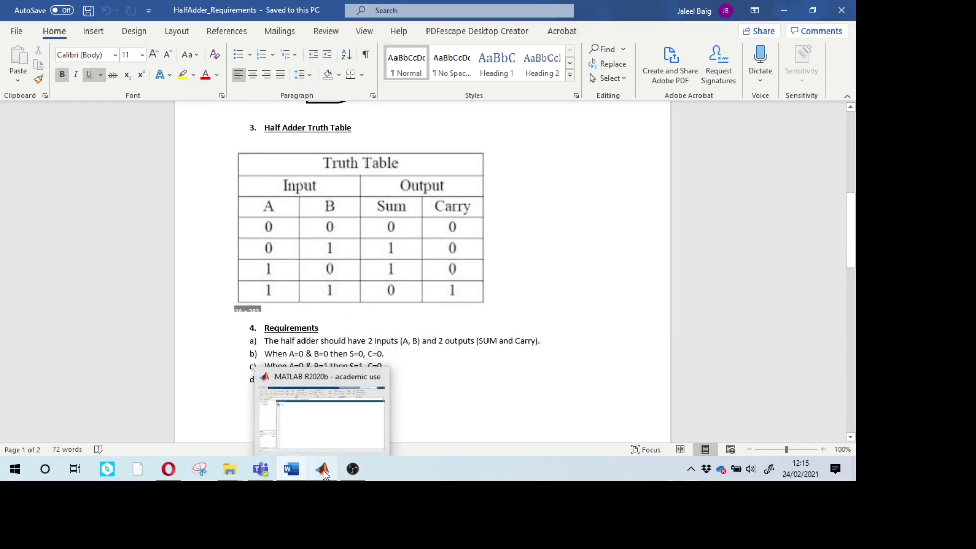
{"action": "left_click", "coordinate": [325, 453]}
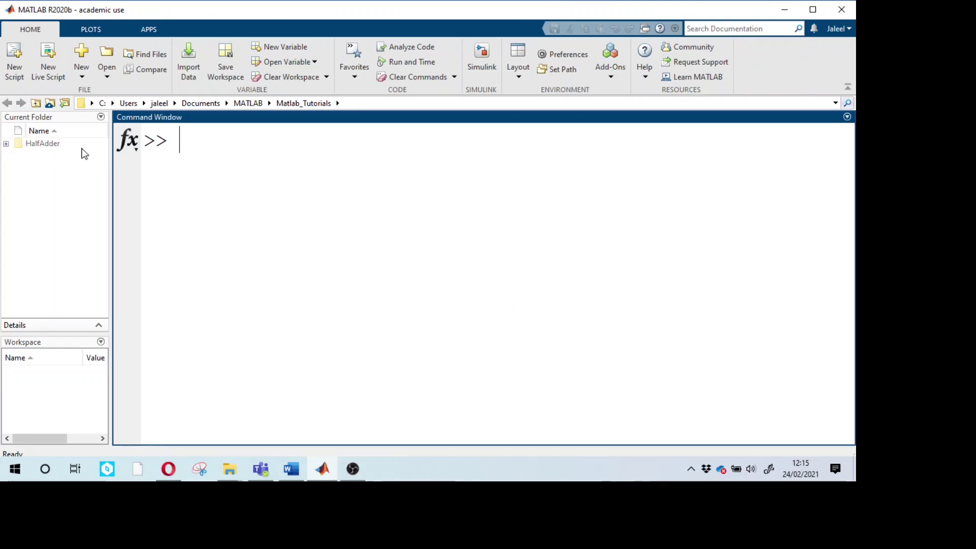
{"action": "left_click", "coordinate": [7, 144]}
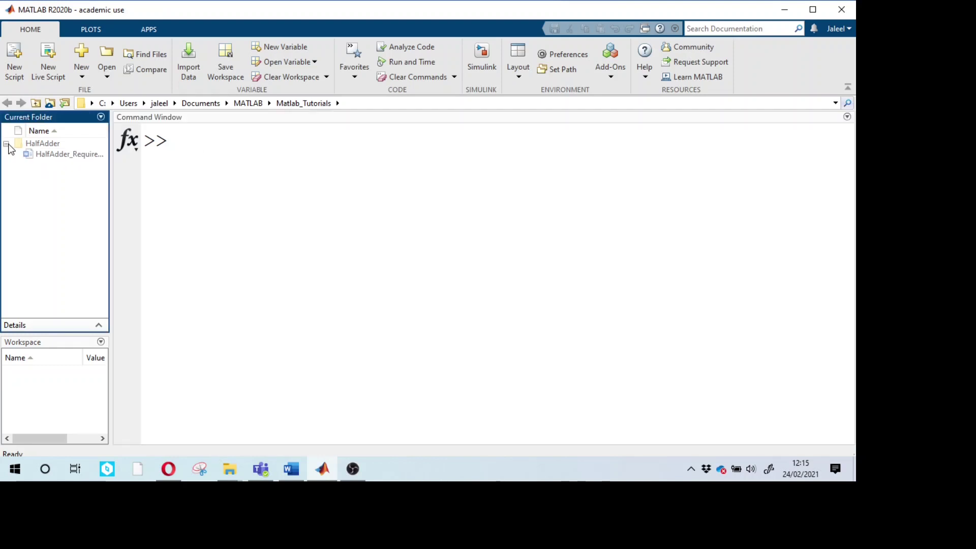
{"action": "right_click", "coordinate": [26, 145]}
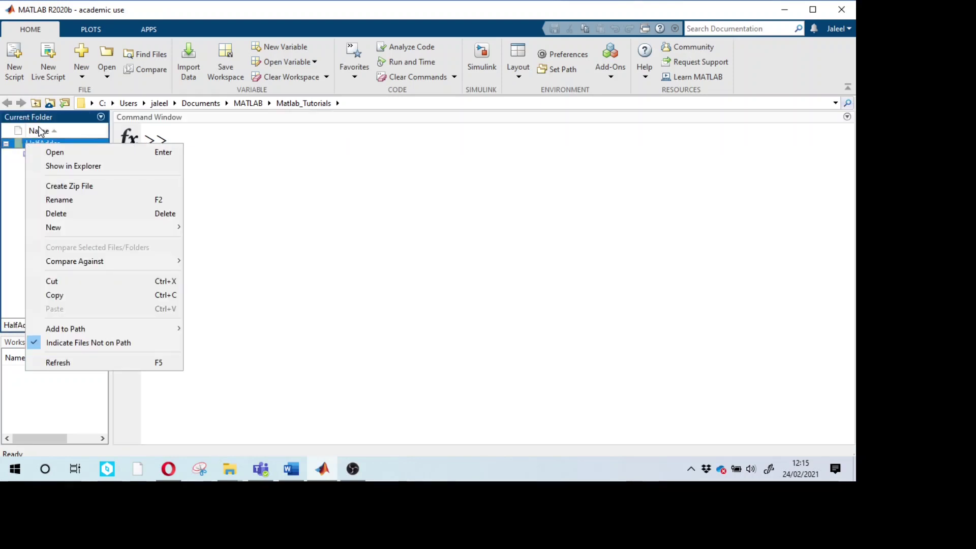
{"action": "mouse_move", "coordinate": [140, 323]}
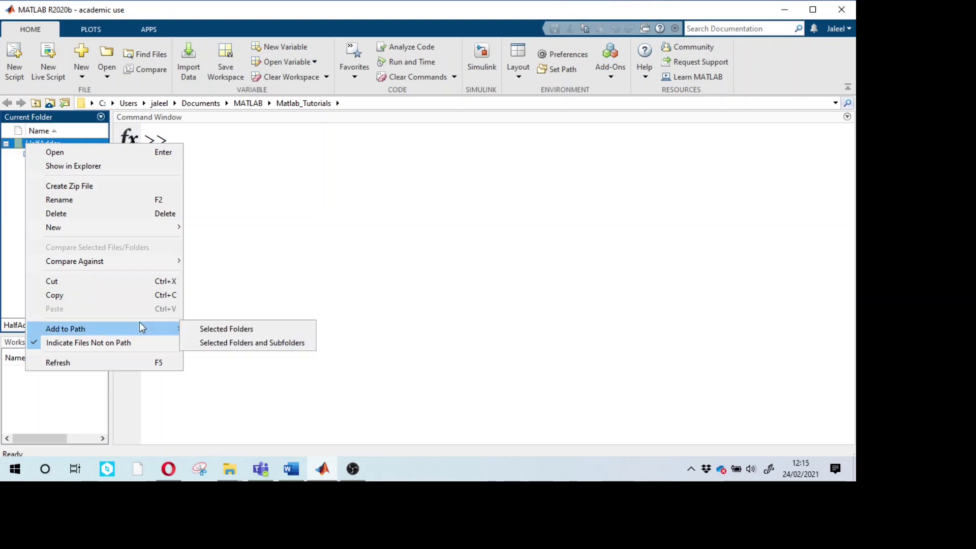
{"action": "left_click", "coordinate": [208, 334]}
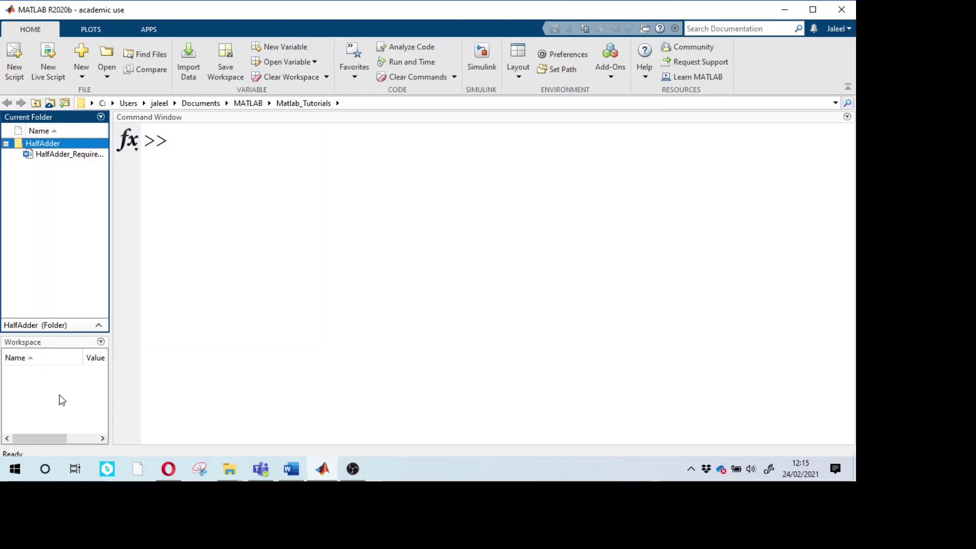
Step: Launch Simulink and create a new blank model
{"action": "left_click", "coordinate": [480, 68]}
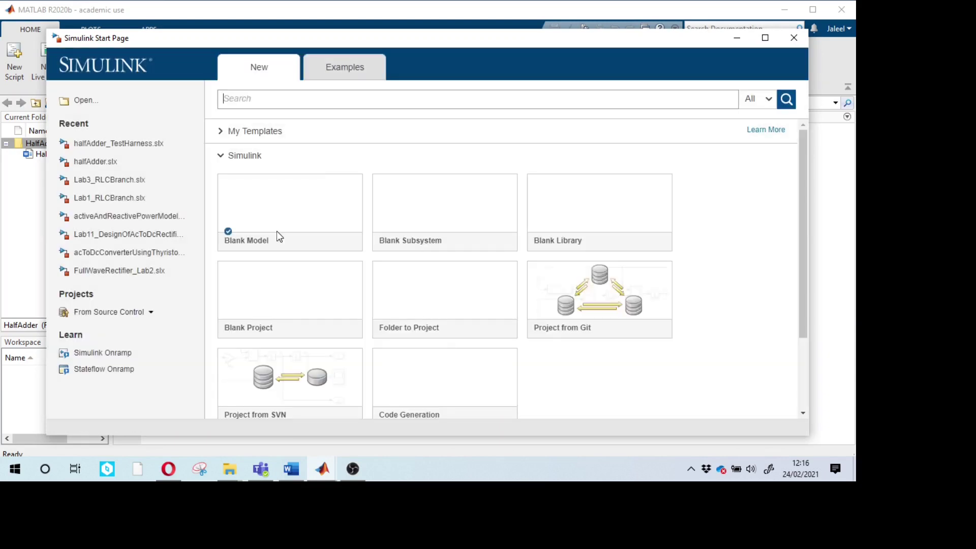
{"action": "mouse_move", "coordinate": [276, 231]}
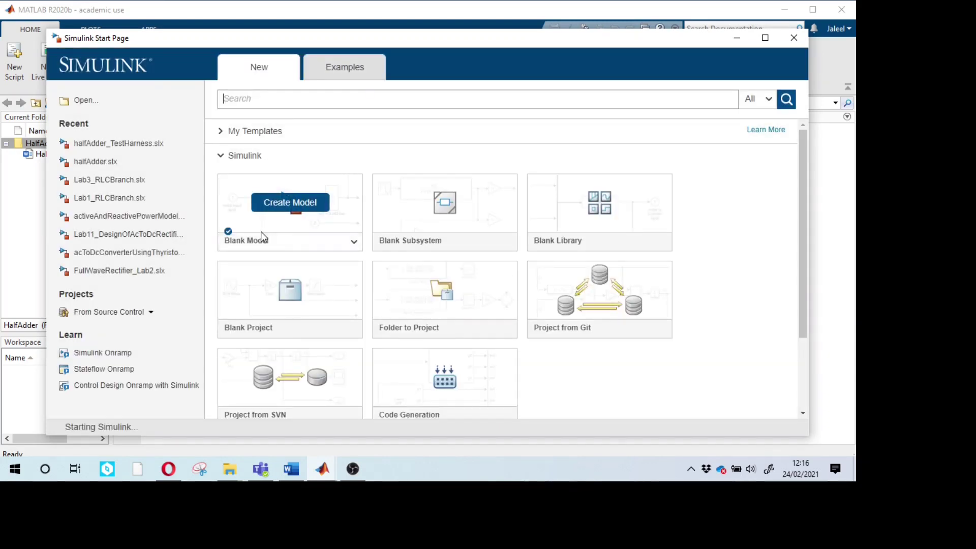
{"action": "left_click", "coordinate": [261, 233]}
{"action": "left_click", "coordinate": [699, 239]}
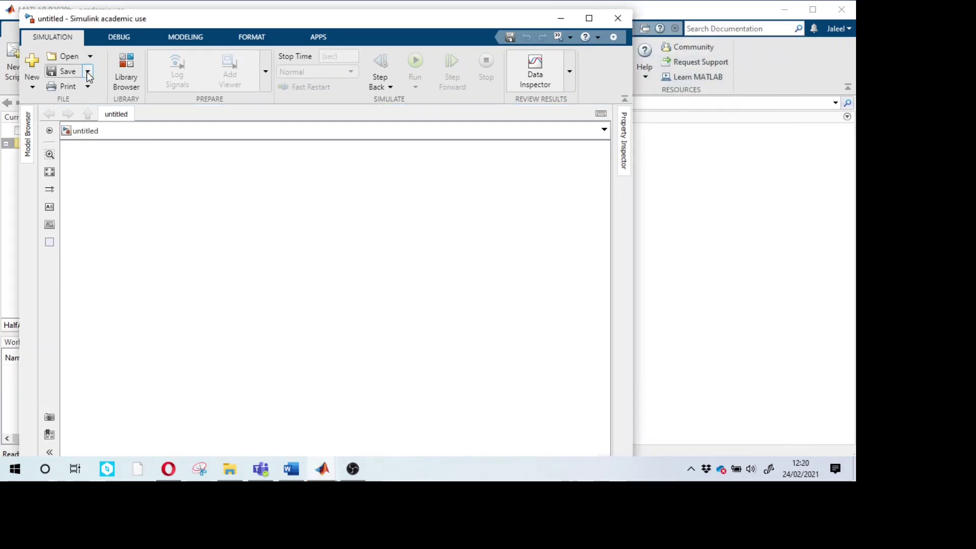
Step: Save the new model as halfAdder in the HalfAdder folder and maximize its window
{"action": "left_click", "coordinate": [89, 75]}
{"action": "left_click", "coordinate": [78, 126]}
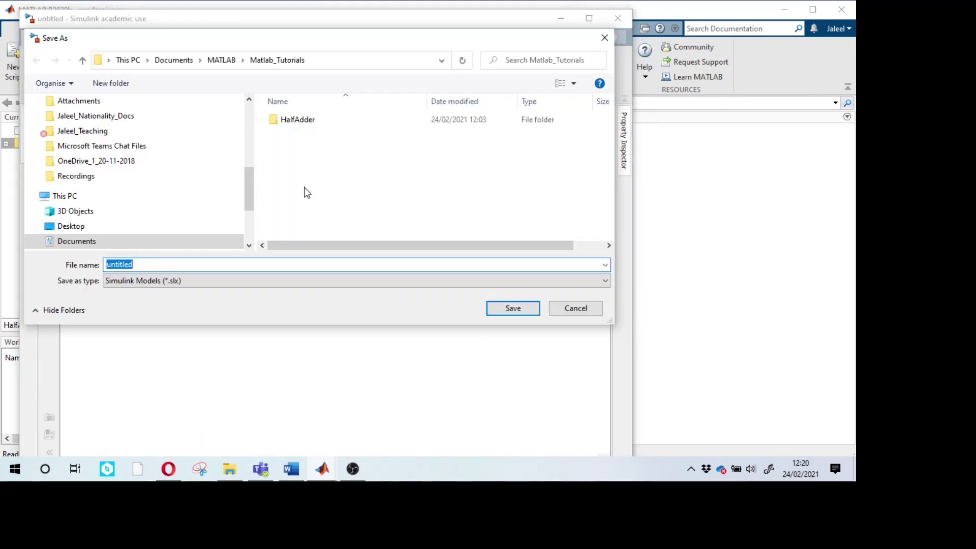
{"action": "double_click", "coordinate": [298, 119]}
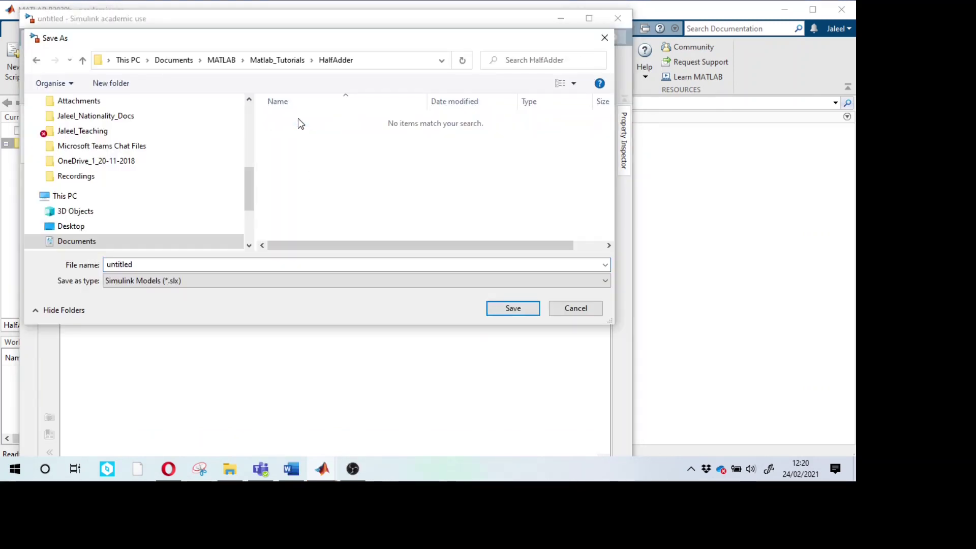
{"action": "double_click", "coordinate": [155, 265]}
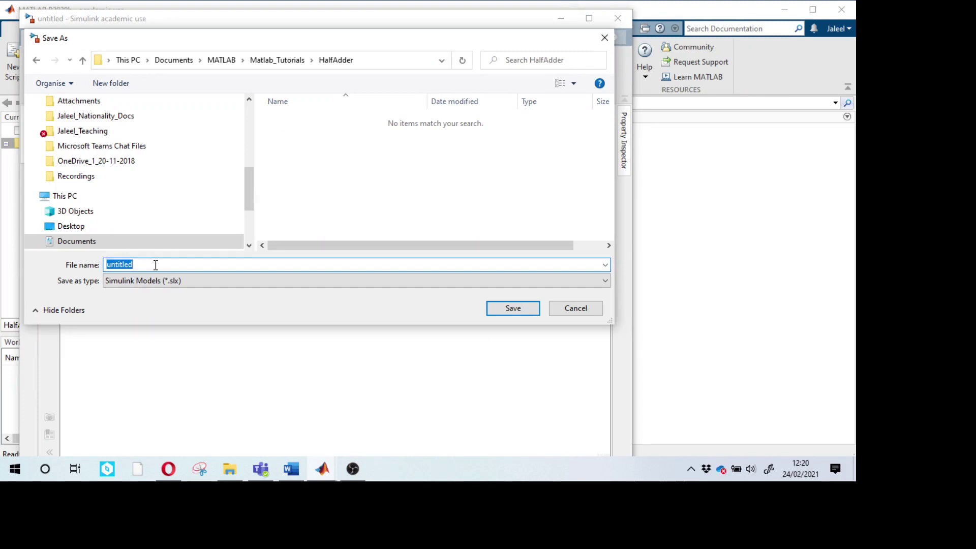
{"action": "type", "text": "half"}
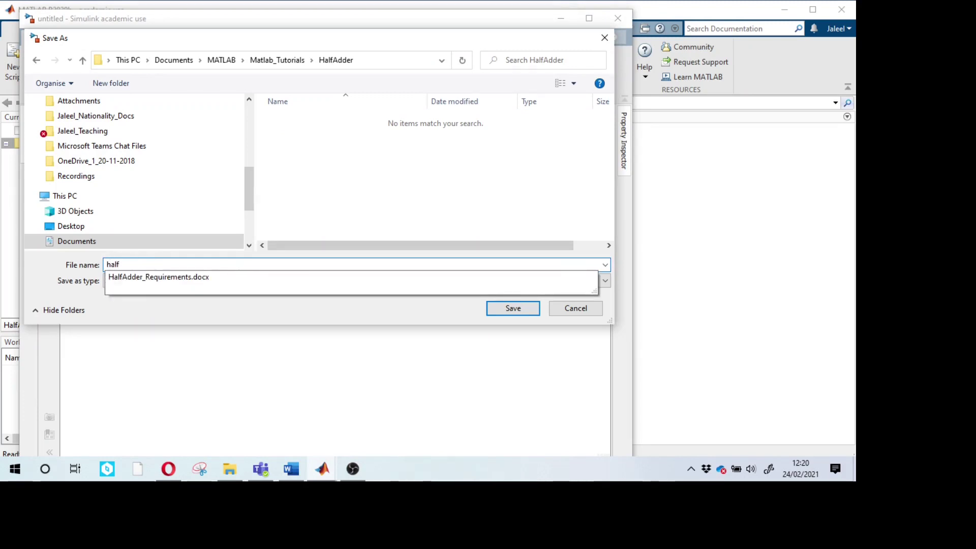
{"action": "type", "text": "Adder"}
{"action": "key", "text": "Return"}
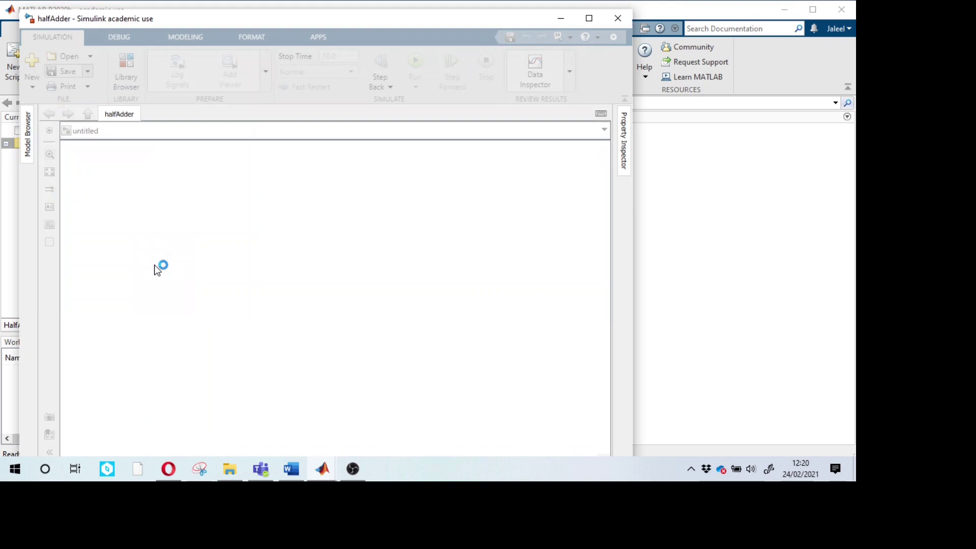
{"action": "left_click", "coordinate": [589, 20]}
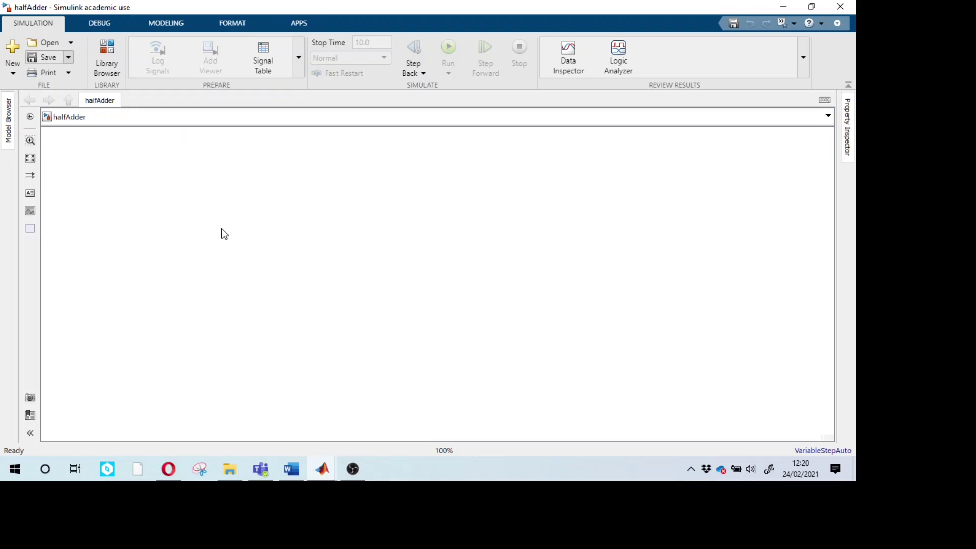
Step: Open the Commonly Used Blocks library and view the actions available for the In1 block
{"action": "left_click", "coordinate": [118, 72]}
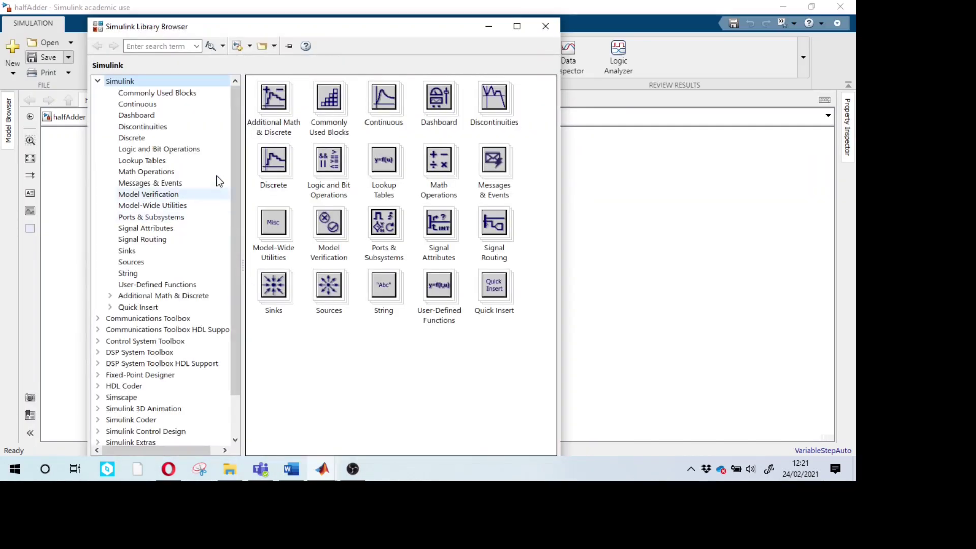
{"action": "left_click", "coordinate": [171, 92]}
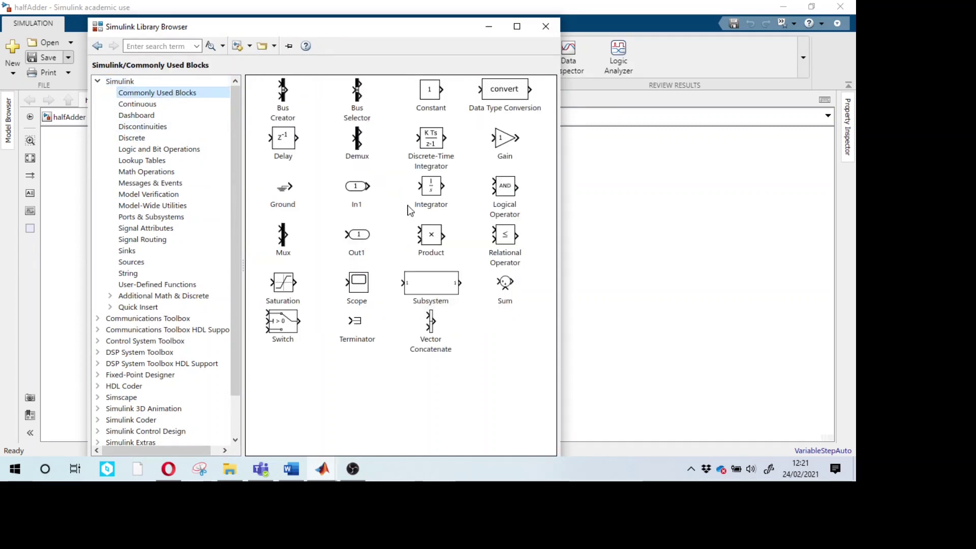
{"action": "right_click", "coordinate": [362, 191]}
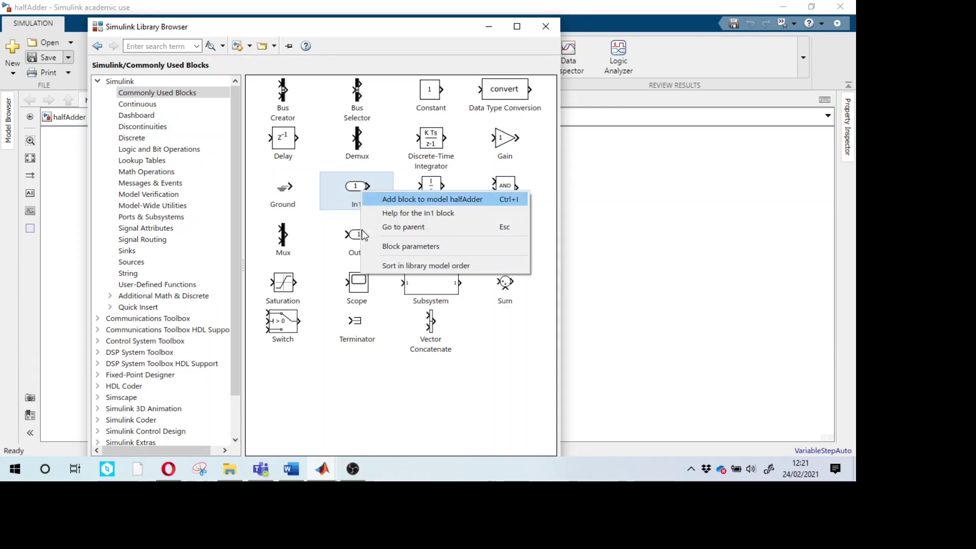
{"action": "key", "text": "Escape"}
{"action": "left_click", "coordinate": [686, 297]}
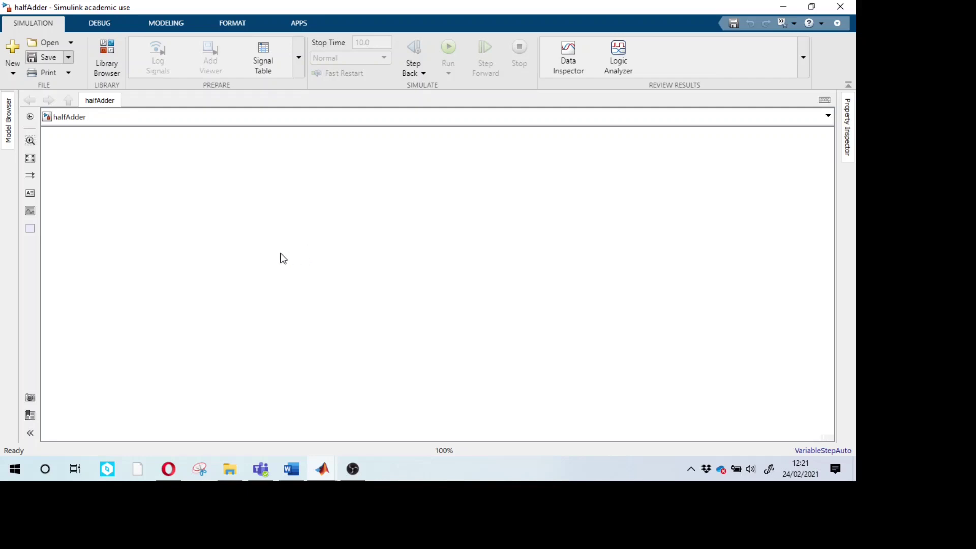
{"action": "key", "text": "ctrl+shift+l"}
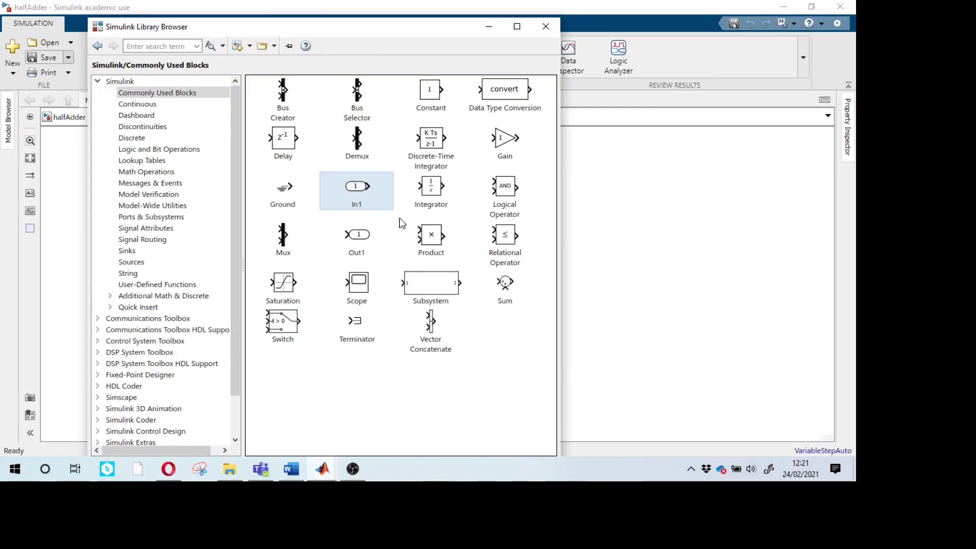
{"action": "left_click", "coordinate": [489, 28]}
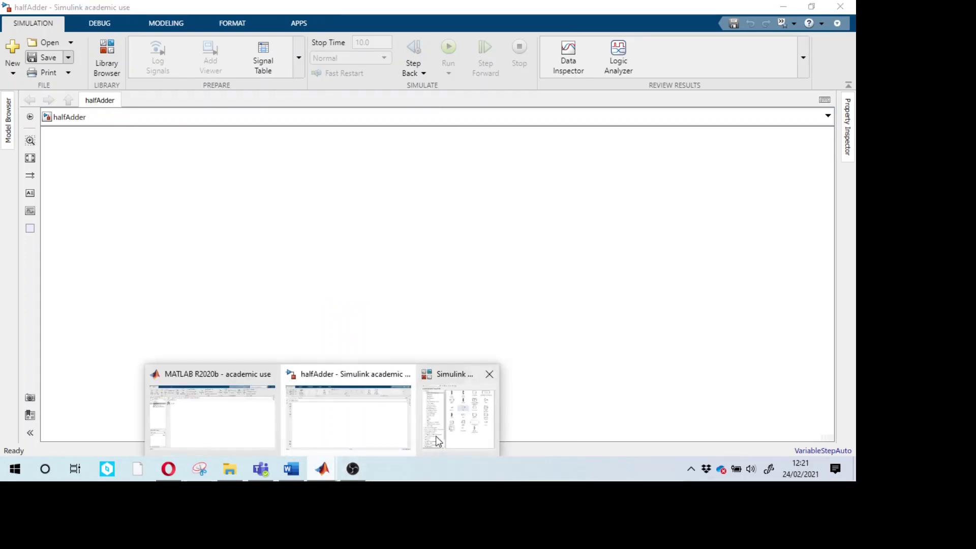
{"action": "key", "text": "ctrl+shift+l"}
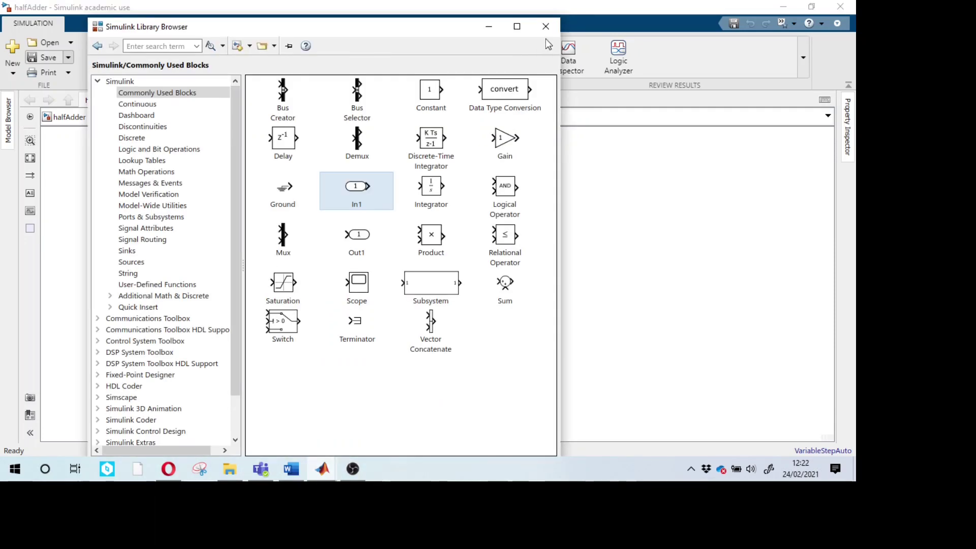
{"action": "left_click", "coordinate": [542, 24]}
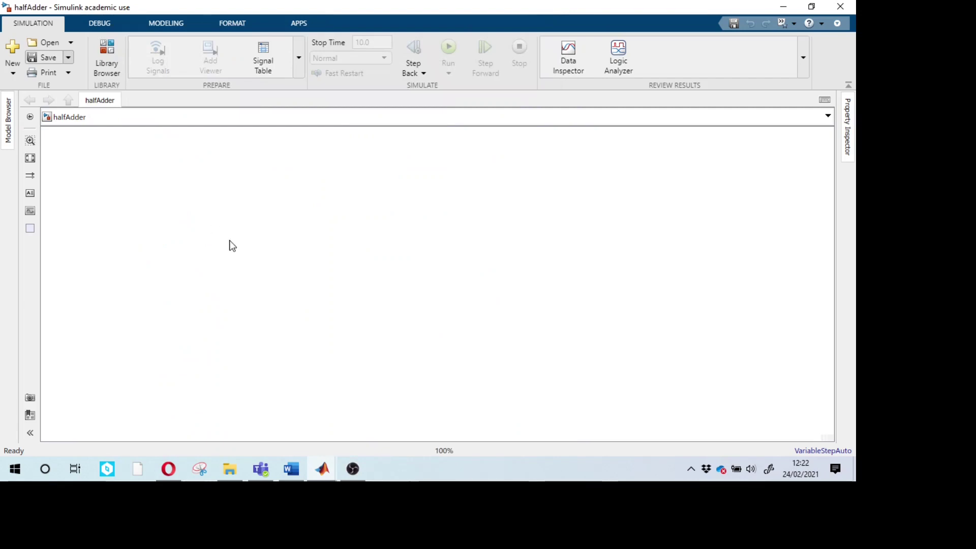
Step: Add an Out1 block from the Commonly Used Blocks library to the halfAdder model and save the model
{"action": "left_click", "coordinate": [394, 196]}
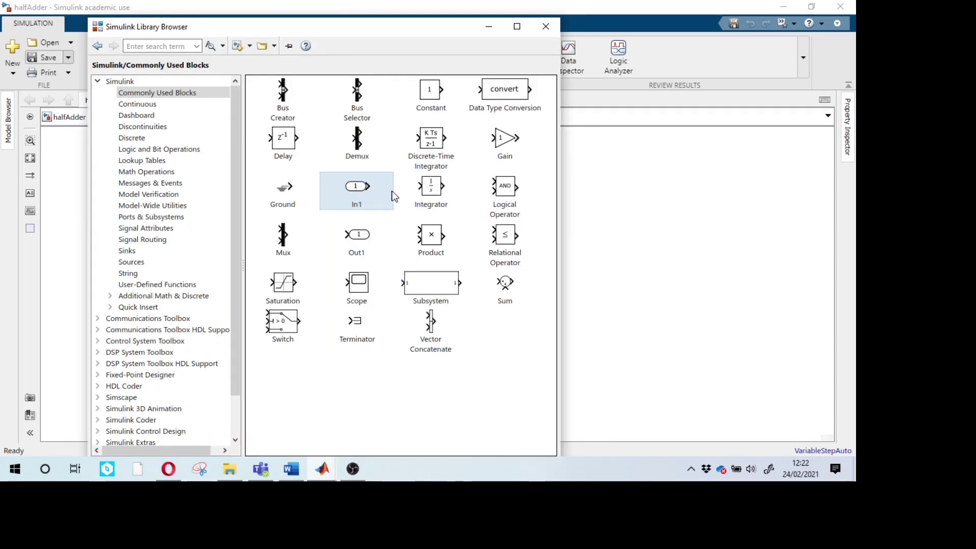
{"action": "key", "text": "Down"}
{"action": "key", "text": "shift+F10"}
{"action": "left_click", "coordinate": [421, 199]}
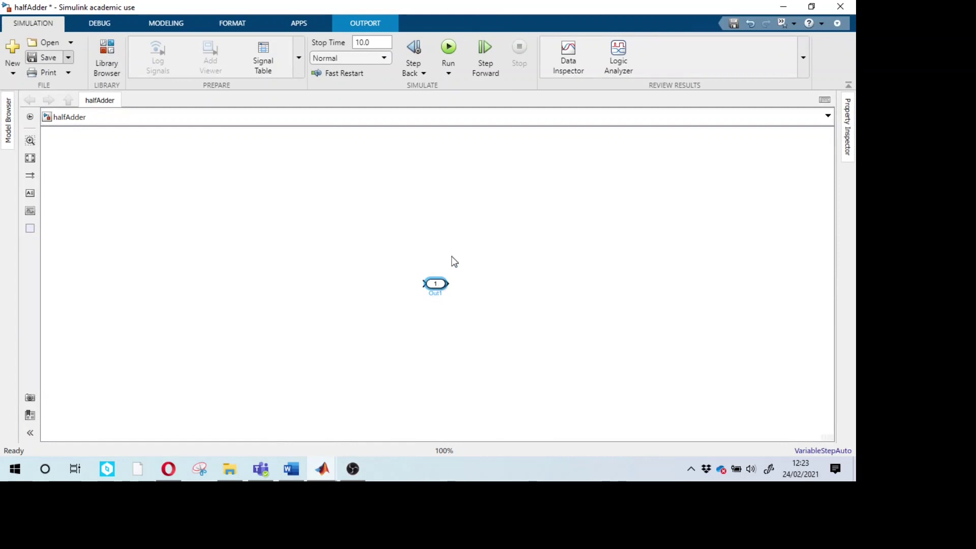
{"action": "key", "text": "ctrl+s"}
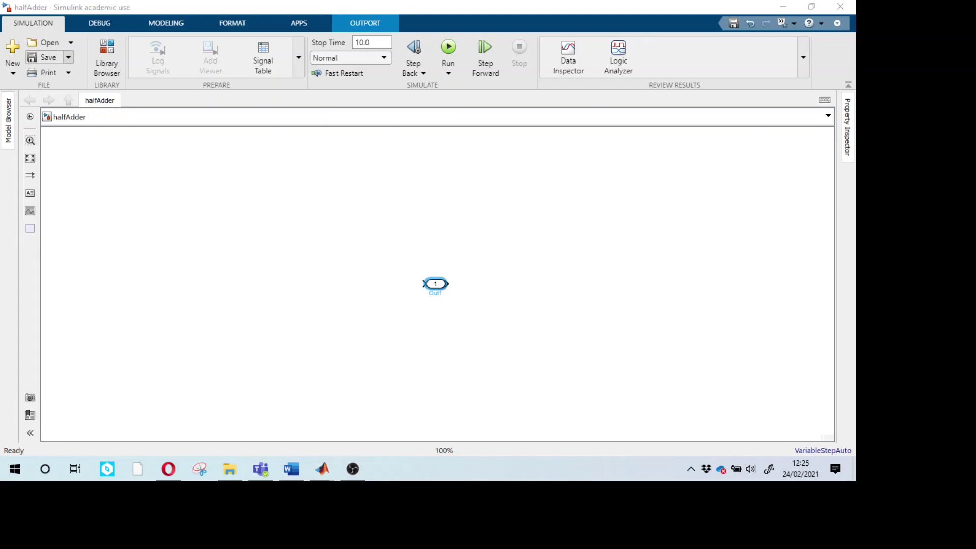
{"action": "key", "text": "ctrl+shift+Escape"}
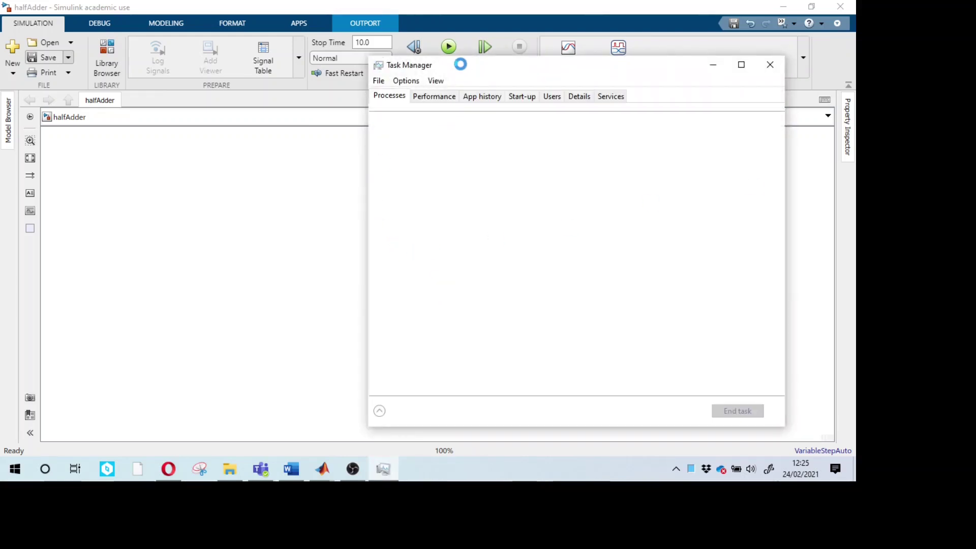
{"action": "key", "text": "alt+Tab"}
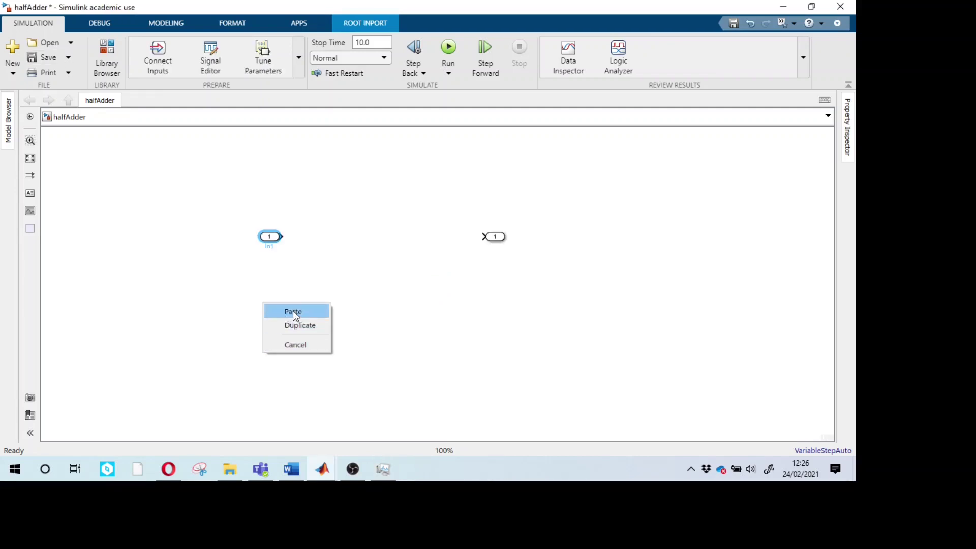
Step: Place copies of the inport and outport below the originals, shifting the first inport slightly away from the outport
{"action": "left_click", "coordinate": [292, 311]}
{"action": "left_click_drag", "start_coordinate": [277, 238], "coordinate": [254, 238]}
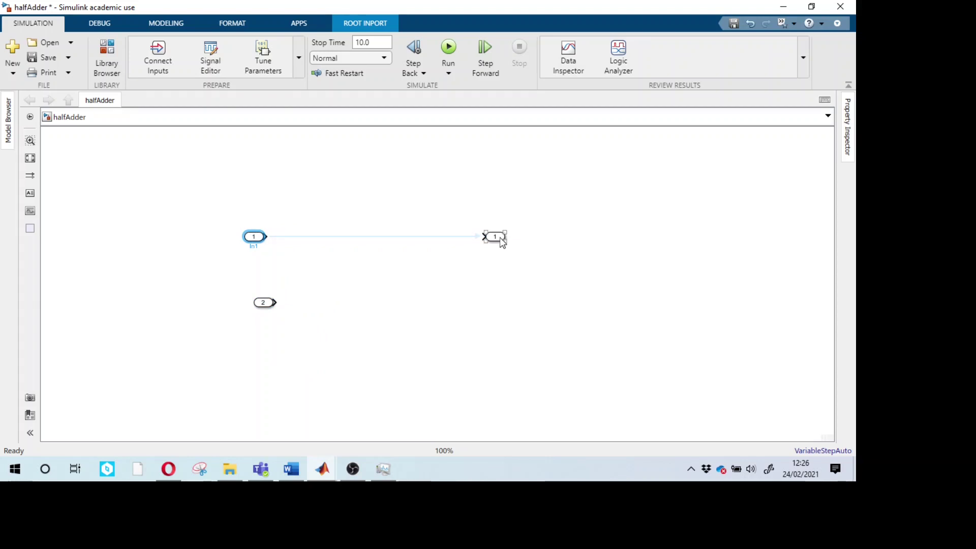
{"action": "left_click_drag", "start_coordinate": [500, 243], "coordinate": [502, 304]}
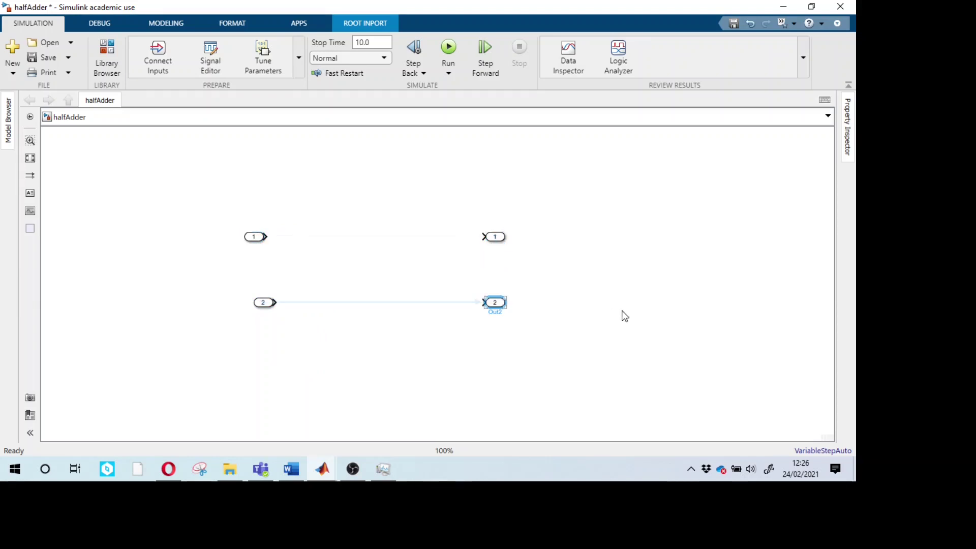
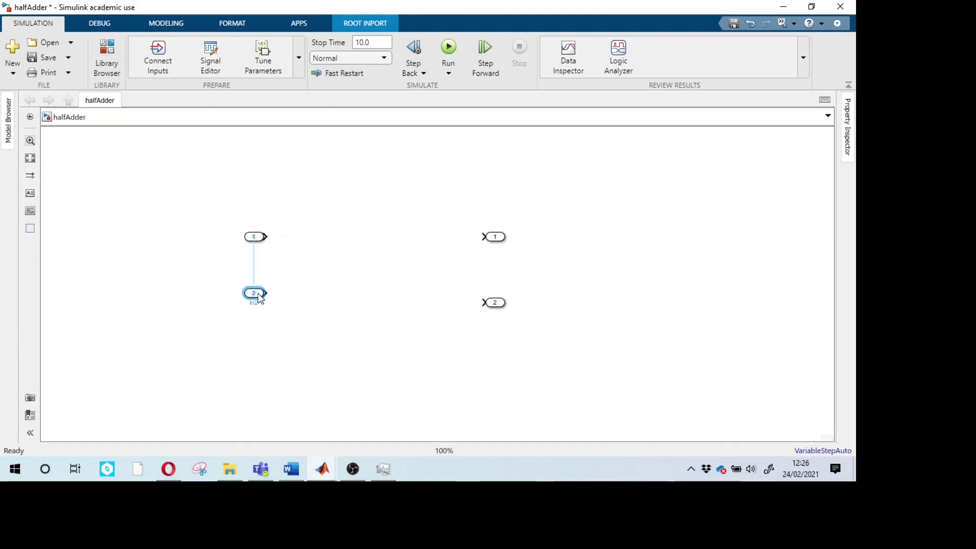
Step: Set the block names of both inports to always show
{"action": "left_click", "coordinate": [255, 239]}
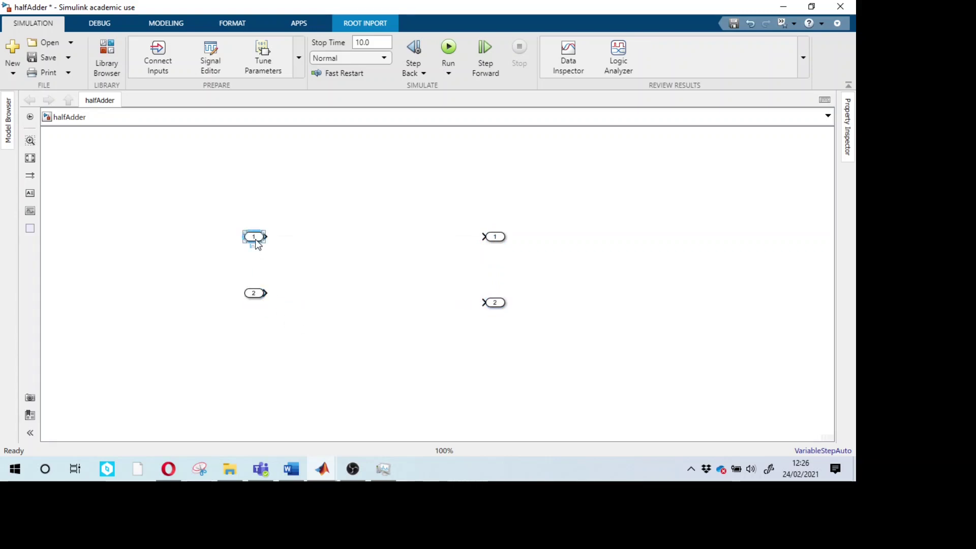
{"action": "right_click", "coordinate": [256, 245]}
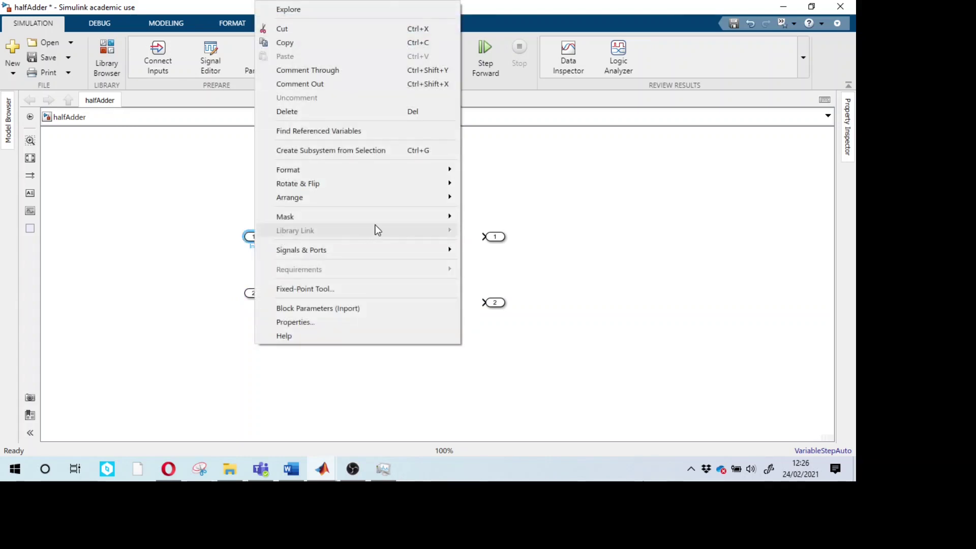
{"action": "mouse_move", "coordinate": [408, 170]}
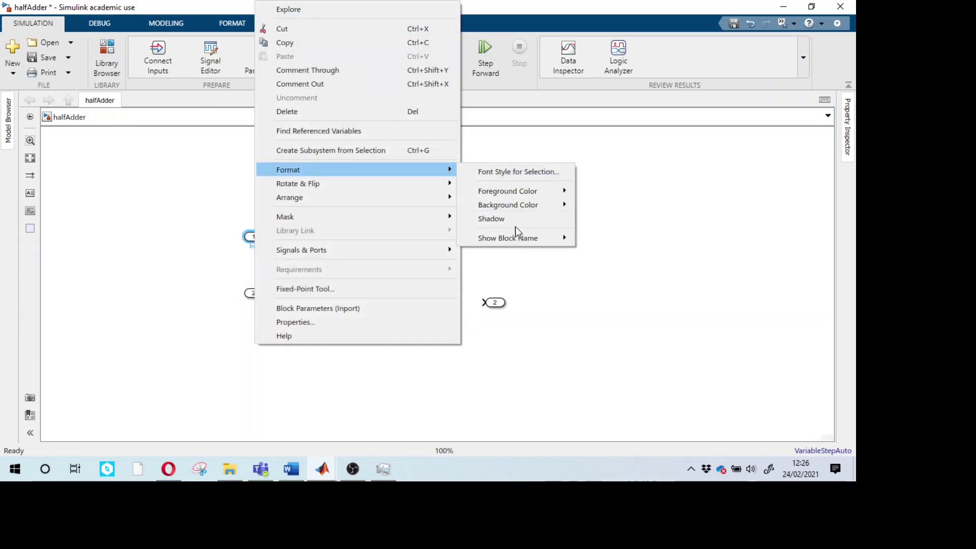
{"action": "mouse_move", "coordinate": [518, 242]}
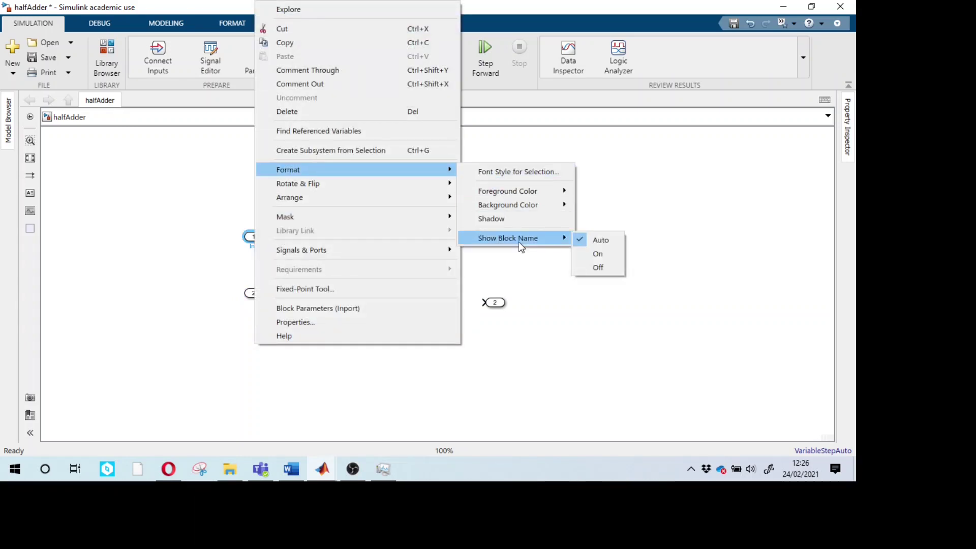
{"action": "left_click", "coordinate": [599, 254]}
{"action": "left_click", "coordinate": [256, 295]}
{"action": "right_click", "coordinate": [258, 297]}
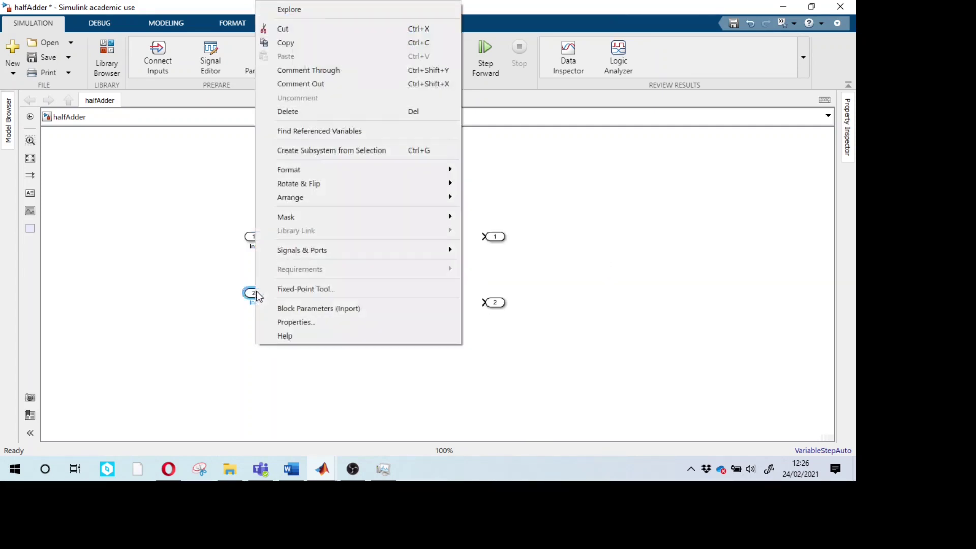
{"action": "mouse_move", "coordinate": [416, 170]}
{"action": "mouse_move", "coordinate": [518, 238]}
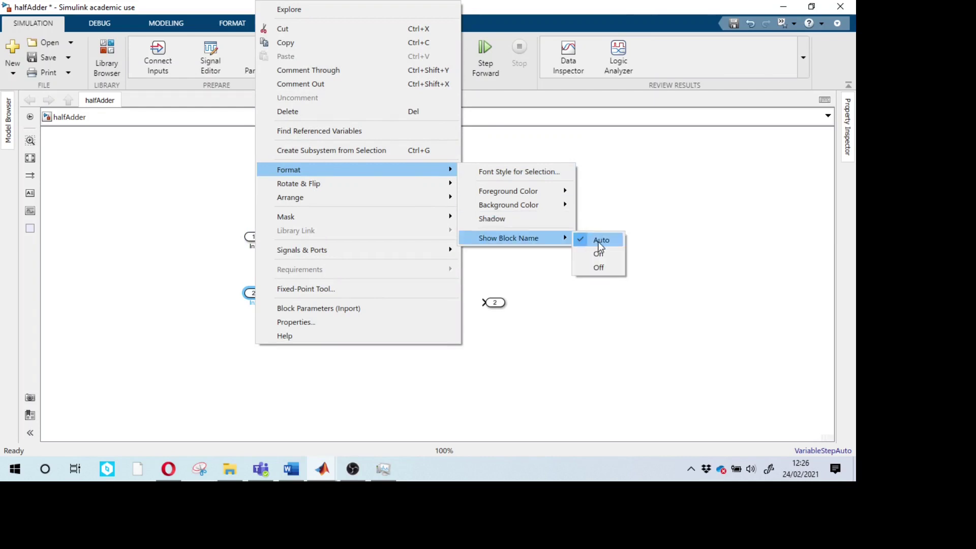
{"action": "left_click", "coordinate": [598, 253]}
Step: Rename the first inport as A and the second inport as B
{"action": "left_click", "coordinate": [257, 247]}
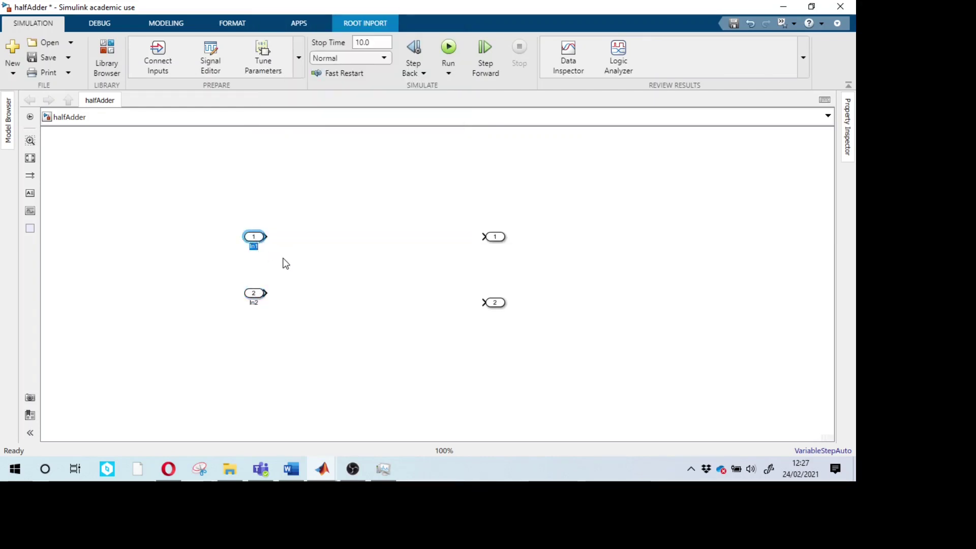
{"action": "type", "text": "A"}
{"action": "double_click", "coordinate": [254, 303]}
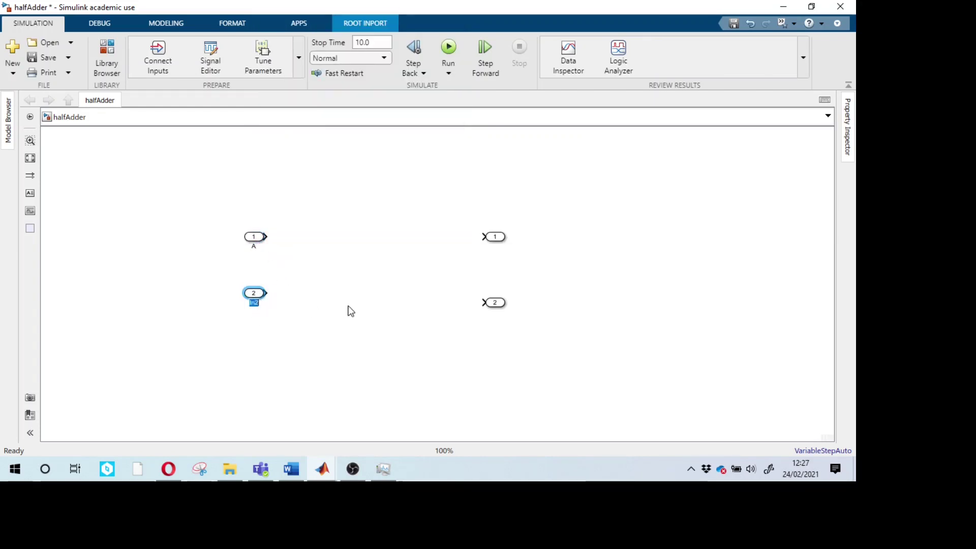
{"action": "left_click", "coordinate": [437, 279]}
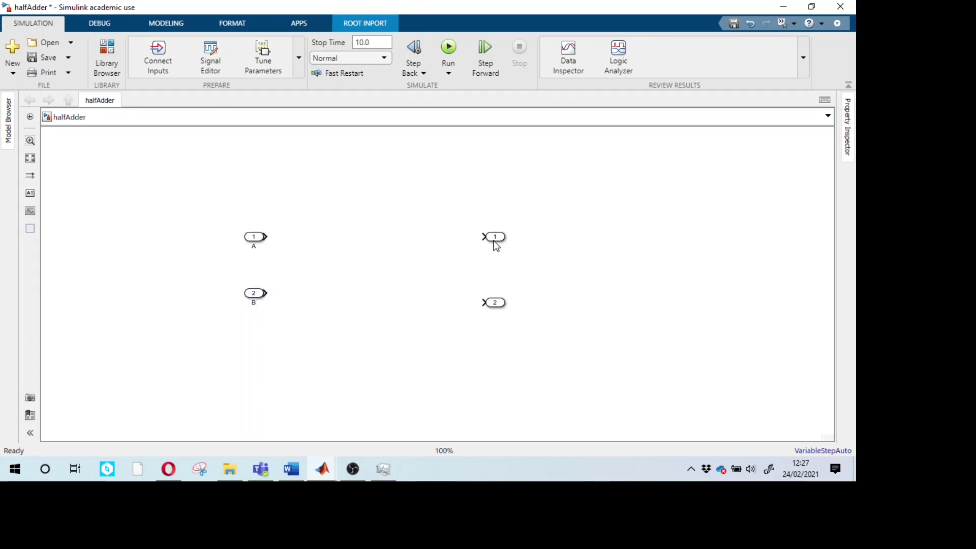
Step: Set the block names of both outports to always show
{"action": "right_click", "coordinate": [496, 246]}
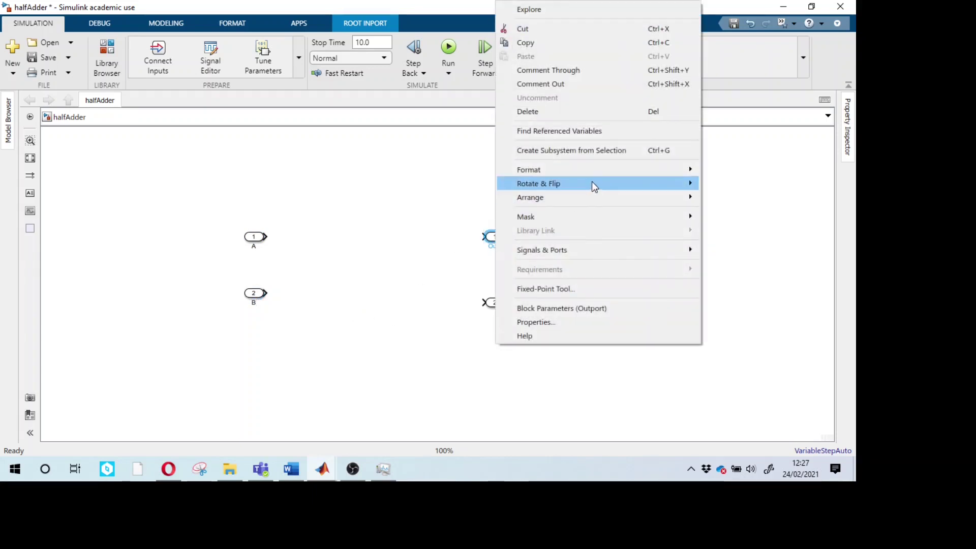
{"action": "left_click", "coordinate": [671, 254]}
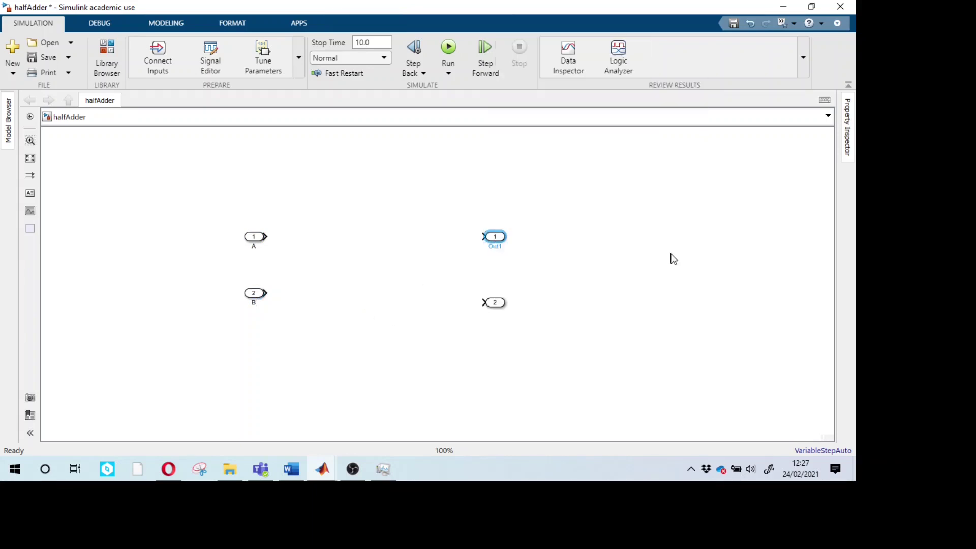
{"action": "right_click", "coordinate": [495, 306]}
{"action": "left_click", "coordinate": [742, 237]}
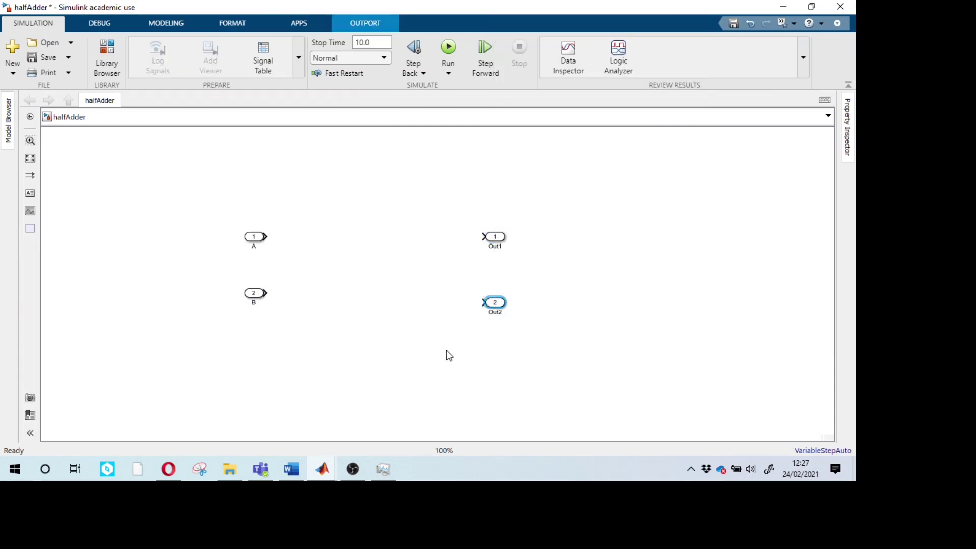
Step: Rename the first outport as SUM and the second as CARRY, and move inport B slightly down
{"action": "left_click", "coordinate": [493, 238]}
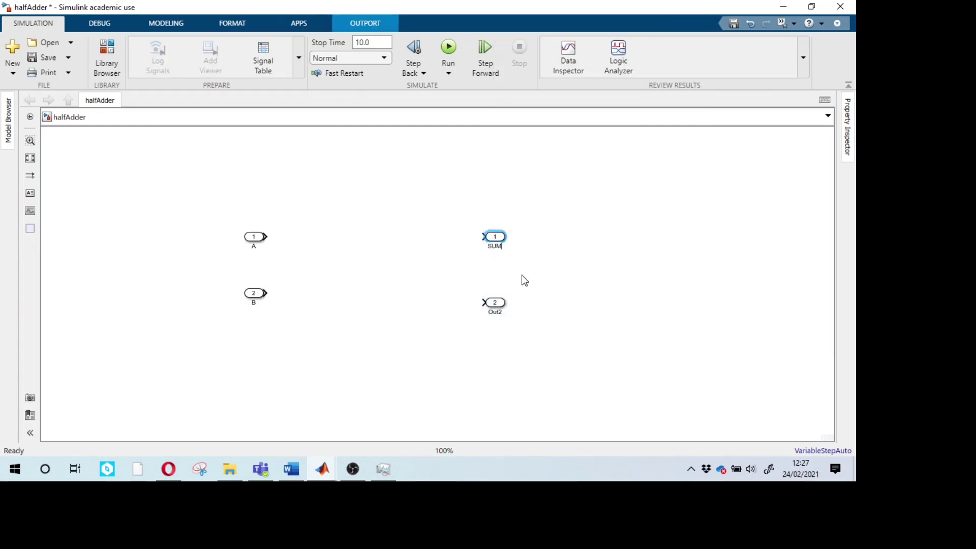
{"action": "key", "text": "Tab"}
{"action": "type", "text": "CARRY"}
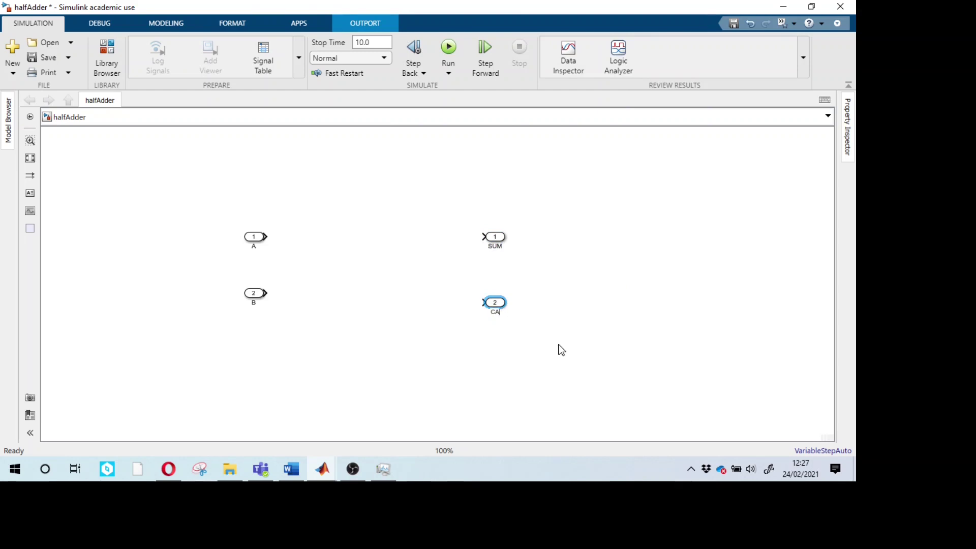
{"action": "left_click", "coordinate": [561, 349]}
{"action": "left_click_drag", "start_coordinate": [255, 292], "coordinate": [255, 309]}
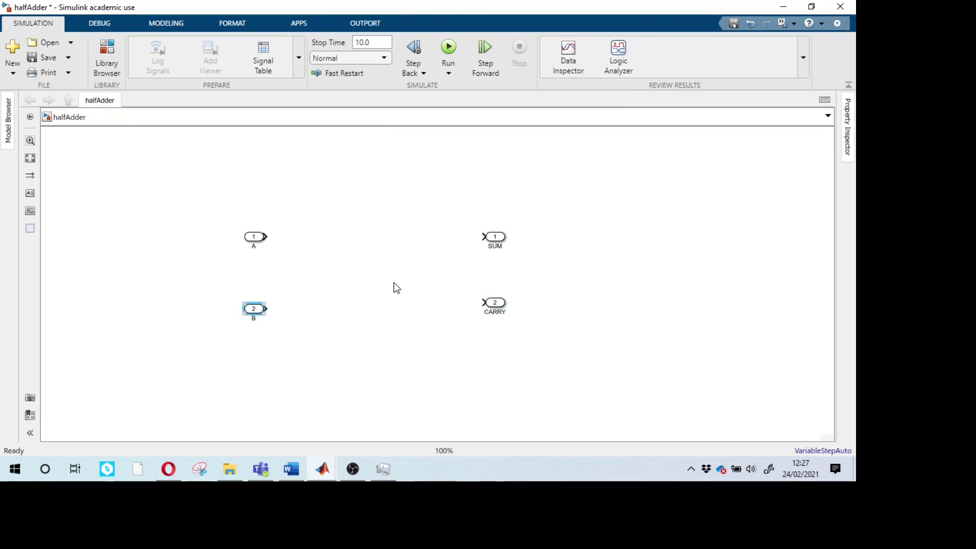
Step: Insert a Logical Operator block between the inports and outports and place a copy of it below
{"action": "double_click", "coordinate": [377, 261]}
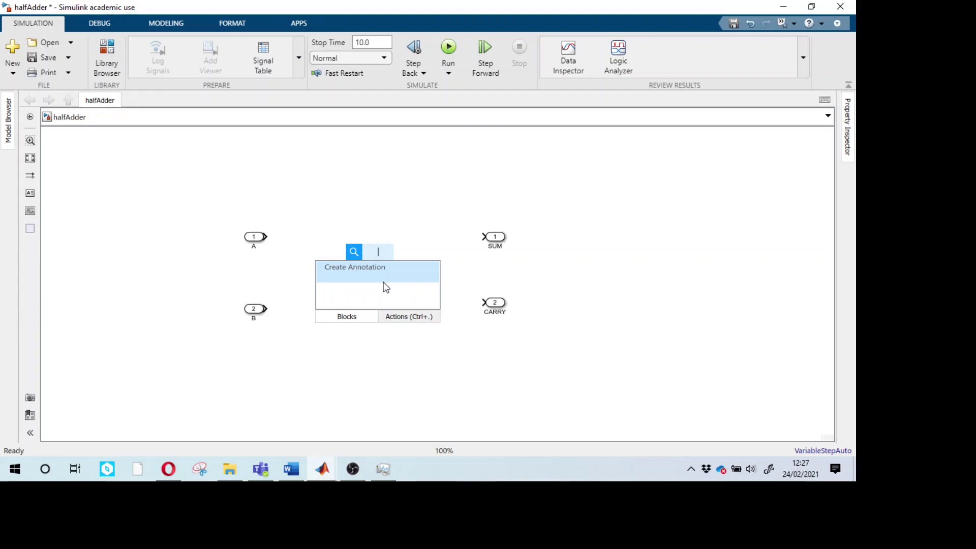
{"action": "type", "text": "logic"}
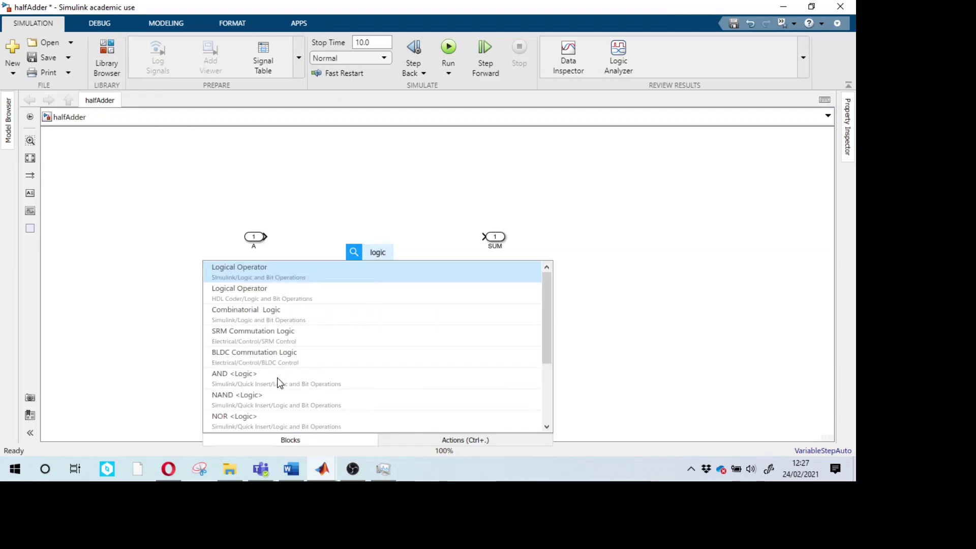
{"action": "left_click", "coordinate": [249, 292]}
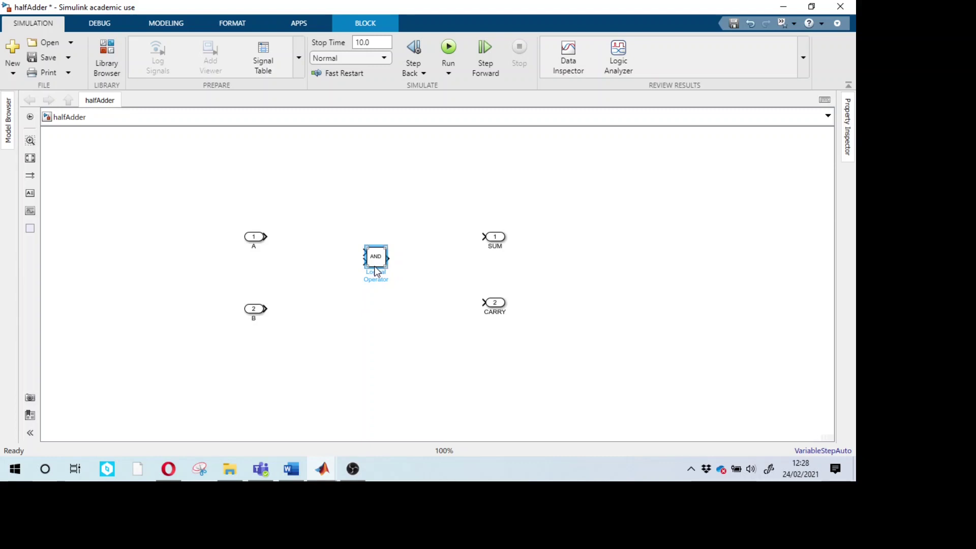
{"action": "left_click_drag", "start_coordinate": [377, 269], "coordinate": [376, 319]}
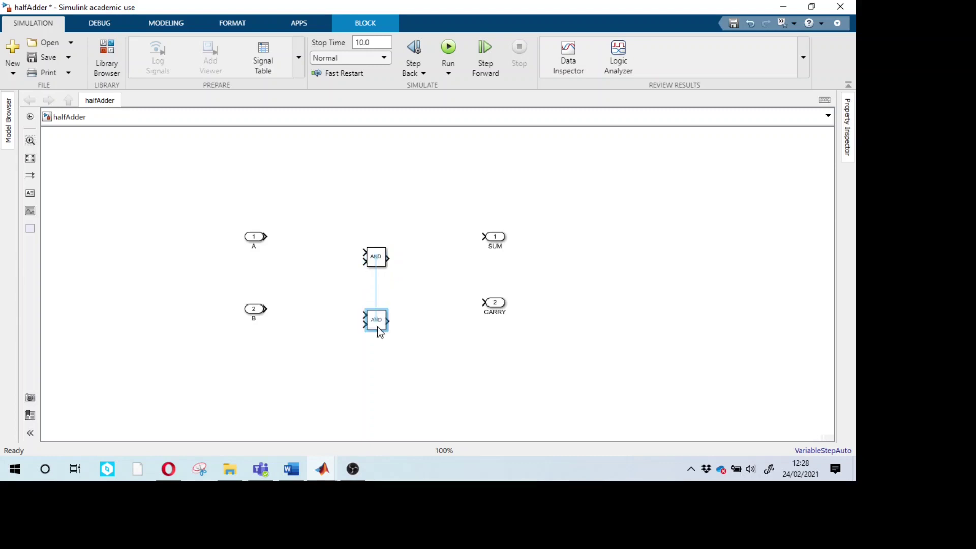
Step: Move both Logical Operator blocks slightly up, roughly level with the SUM and CARRY outports
{"action": "left_click", "coordinate": [373, 247]}
{"action": "left_click_drag", "start_coordinate": [372, 247], "coordinate": [372, 232]}
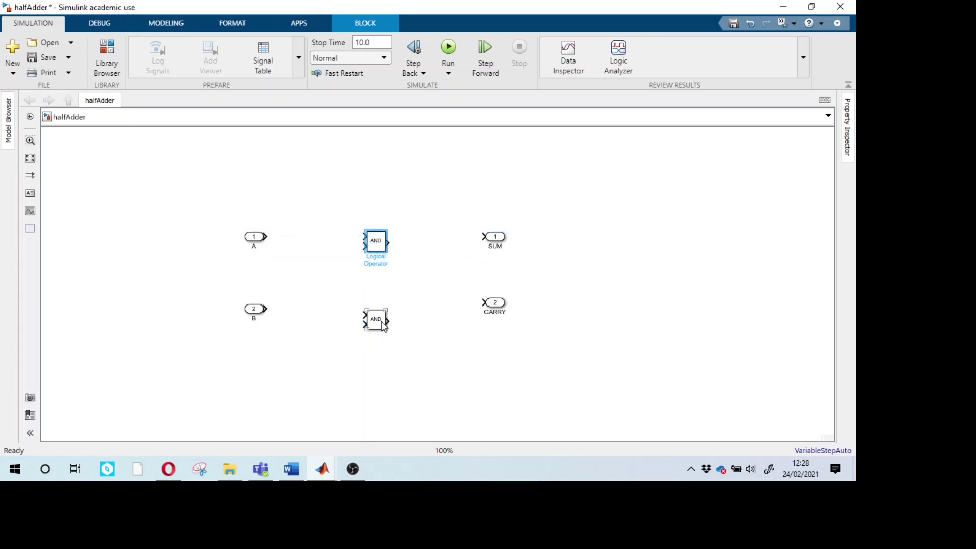
{"action": "left_click_drag", "start_coordinate": [384, 327], "coordinate": [387, 311]}
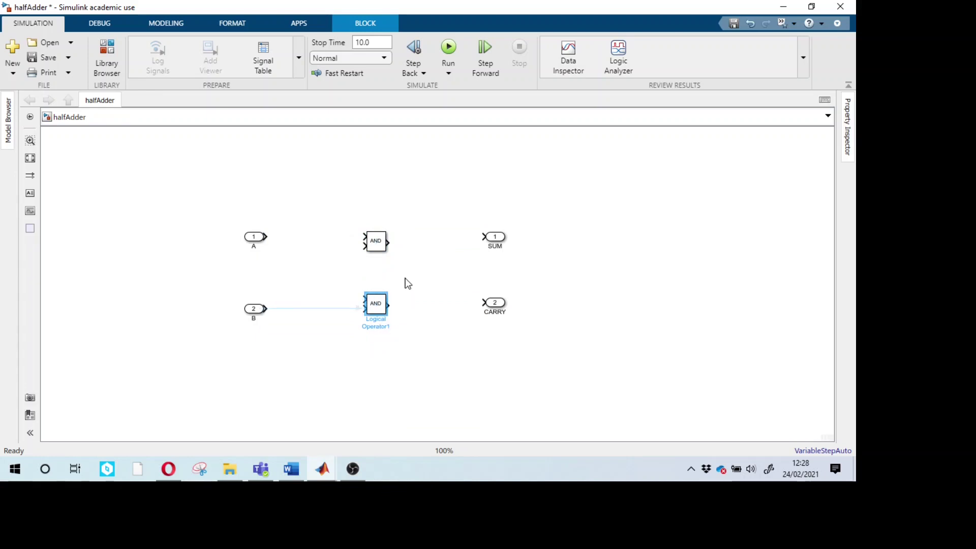
Step: Set the upper Logical Operator block to XOR with a rectangular icon shape and line its output up with the SUM outport
{"action": "left_click", "coordinate": [382, 243]}
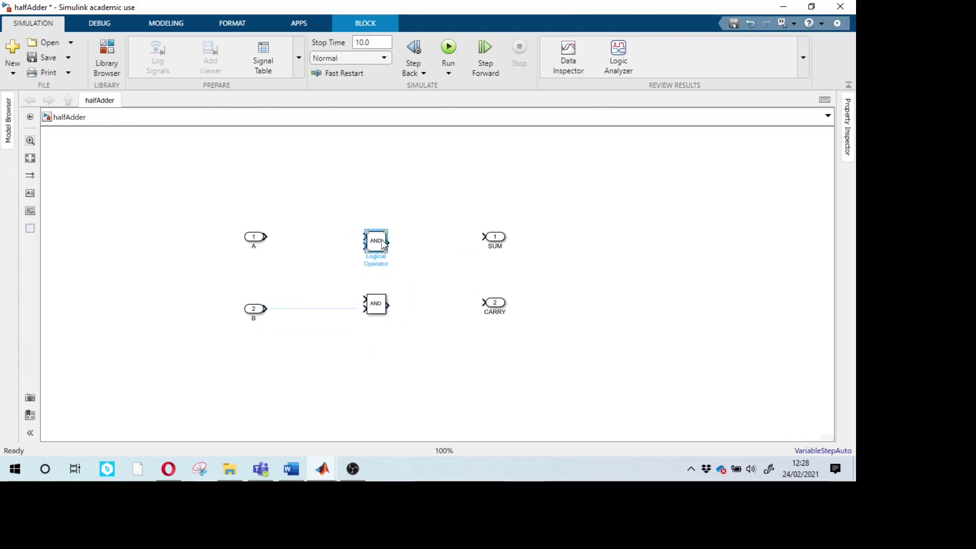
{"action": "double_click", "coordinate": [383, 244]}
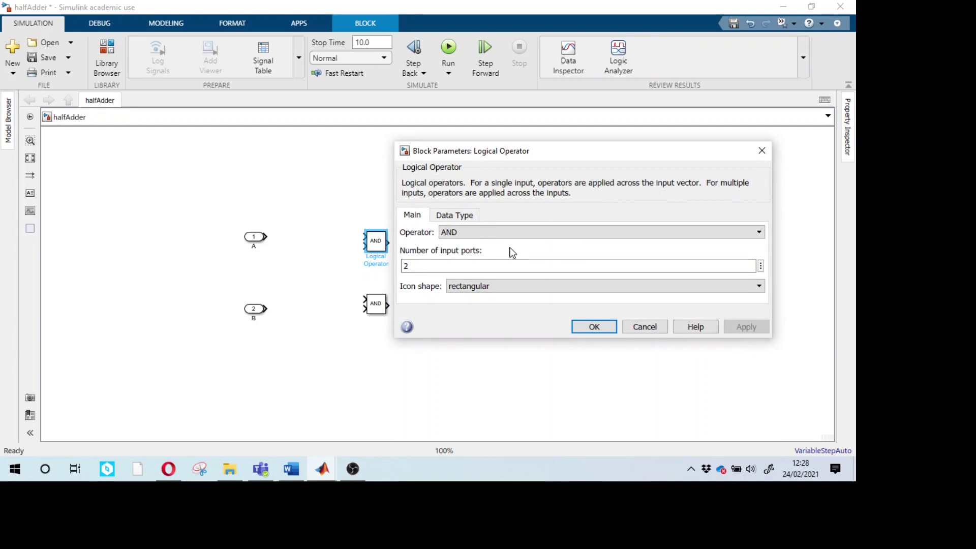
{"action": "left_click", "coordinate": [473, 232]}
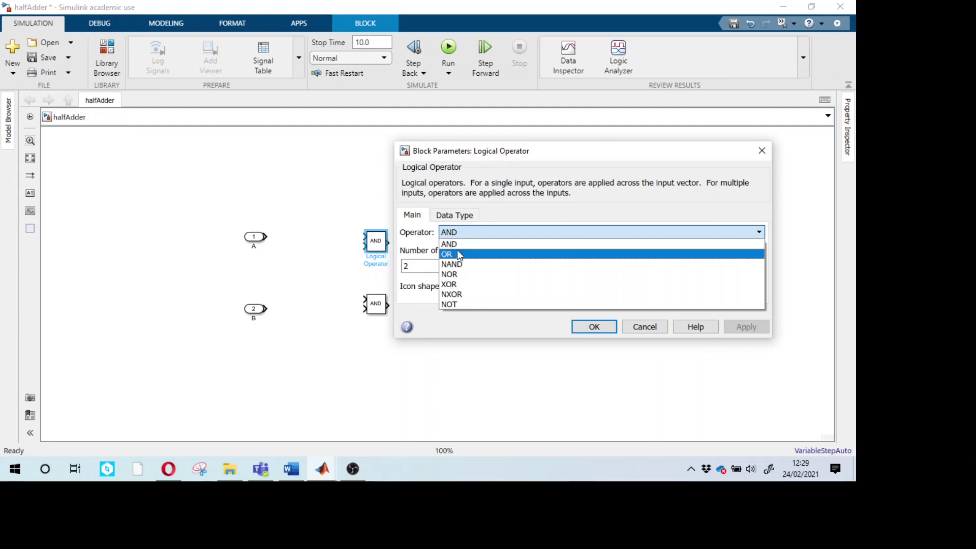
{"action": "left_click", "coordinate": [453, 284]}
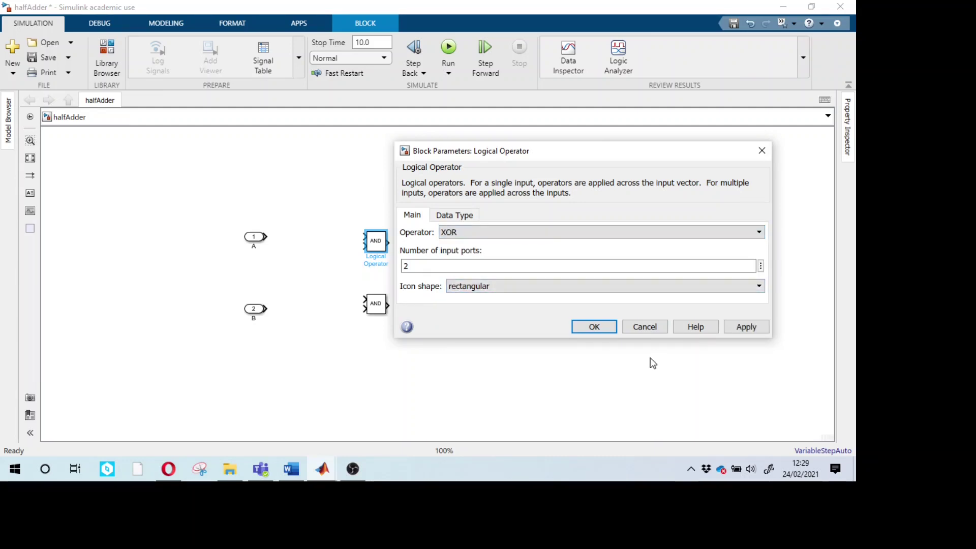
{"action": "left_click", "coordinate": [747, 326]}
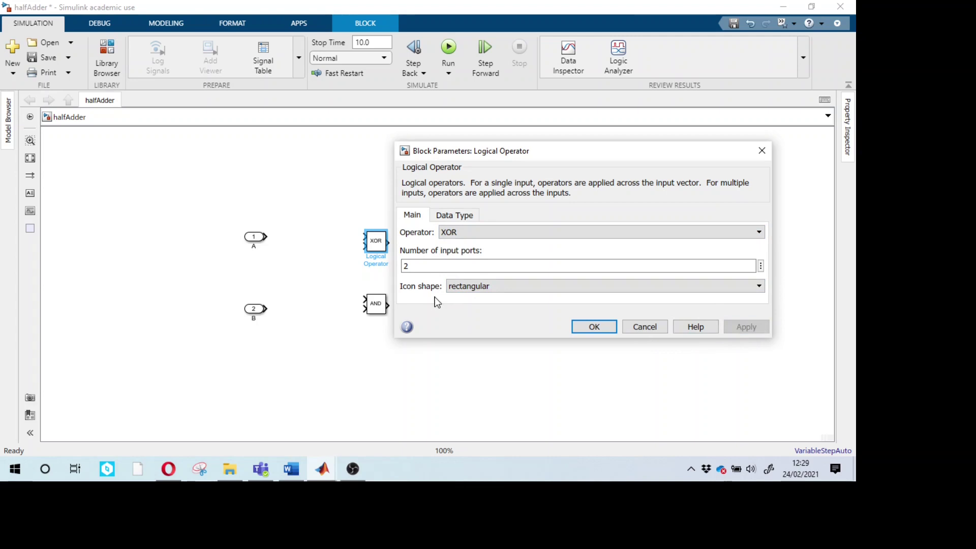
{"action": "left_click", "coordinate": [485, 287]}
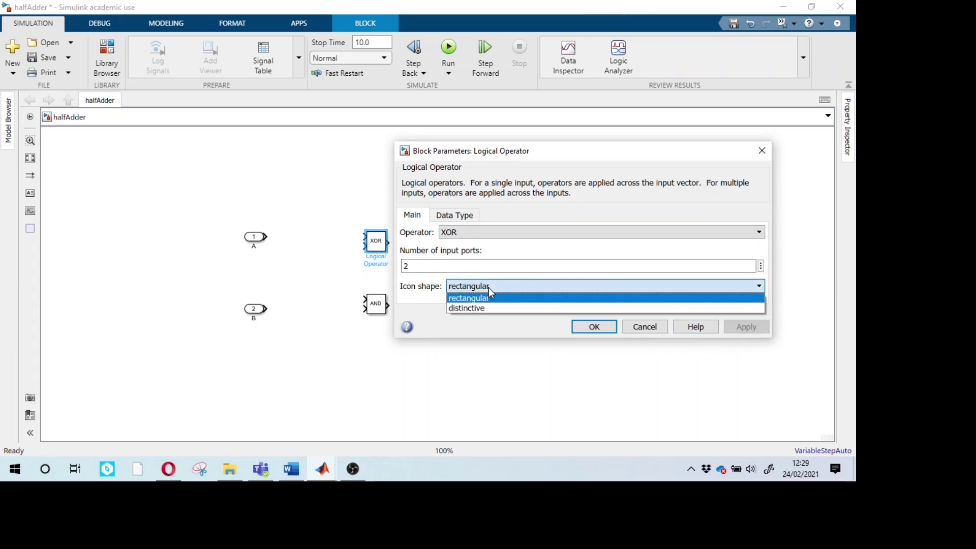
{"action": "left_click", "coordinate": [488, 298]}
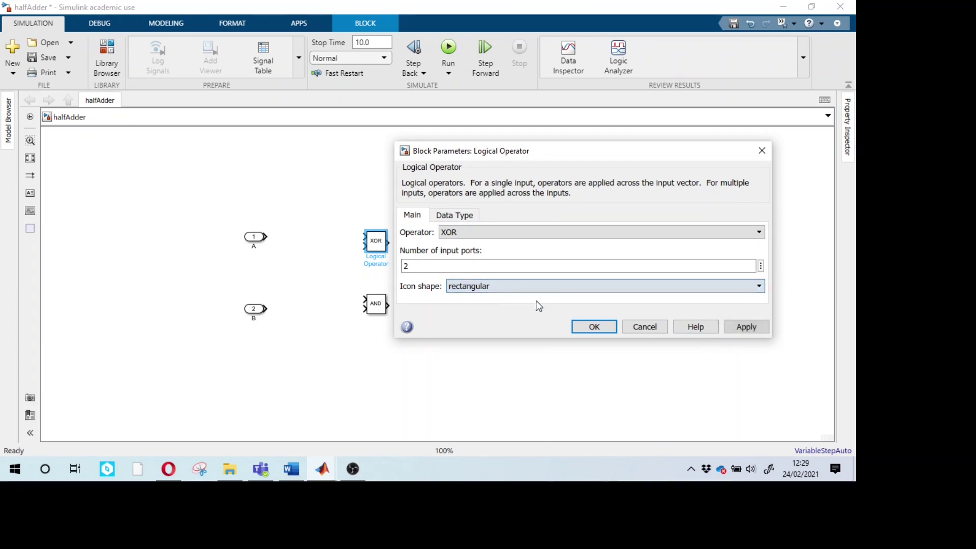
{"action": "left_click", "coordinate": [593, 326]}
{"action": "left_click_drag", "start_coordinate": [381, 245], "coordinate": [381, 239]}
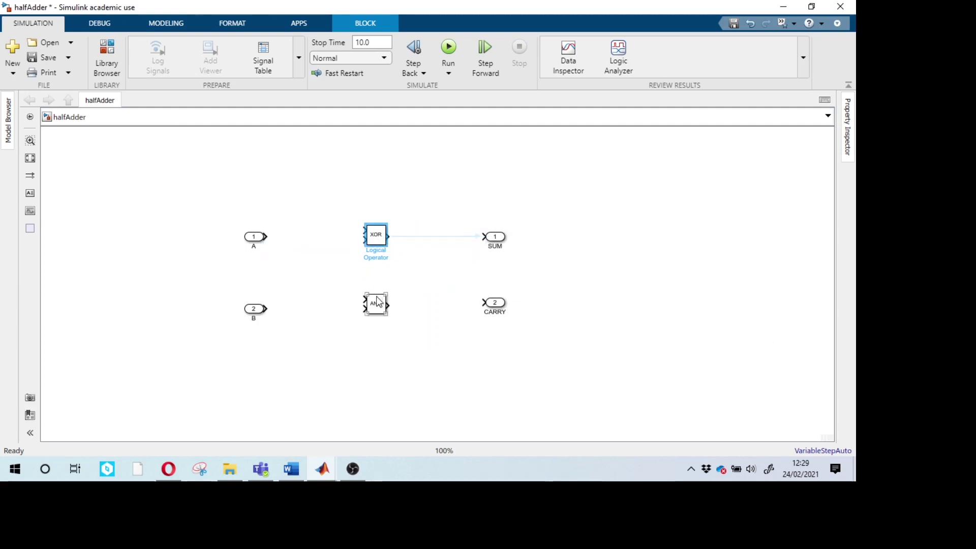
{"action": "left_click_drag", "start_coordinate": [379, 302], "coordinate": [378, 302]}
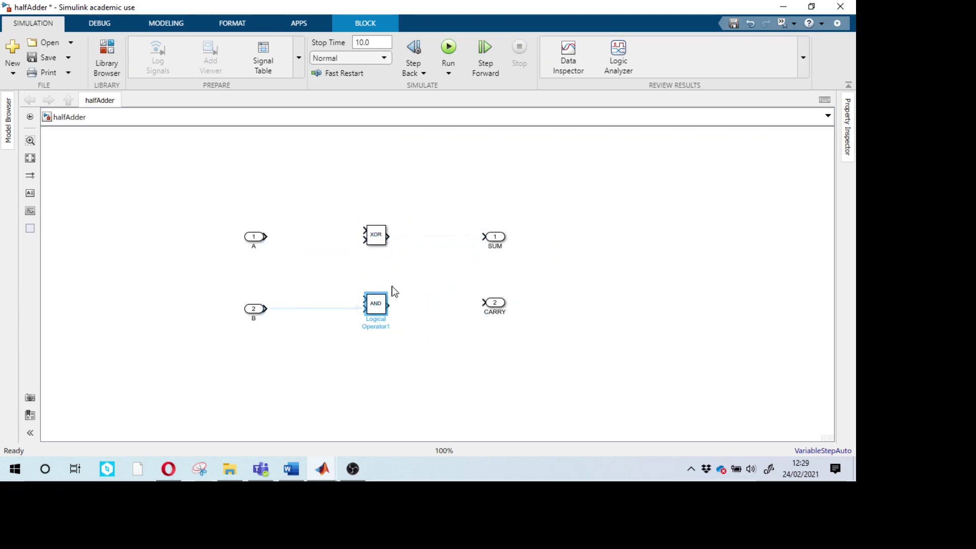
Step: Connect inports A and B to the two XOR inputs, moving A level with the first input and B up close beneath A
{"action": "left_click", "coordinate": [266, 236]}
{"action": "left_click", "coordinate": [365, 230]}
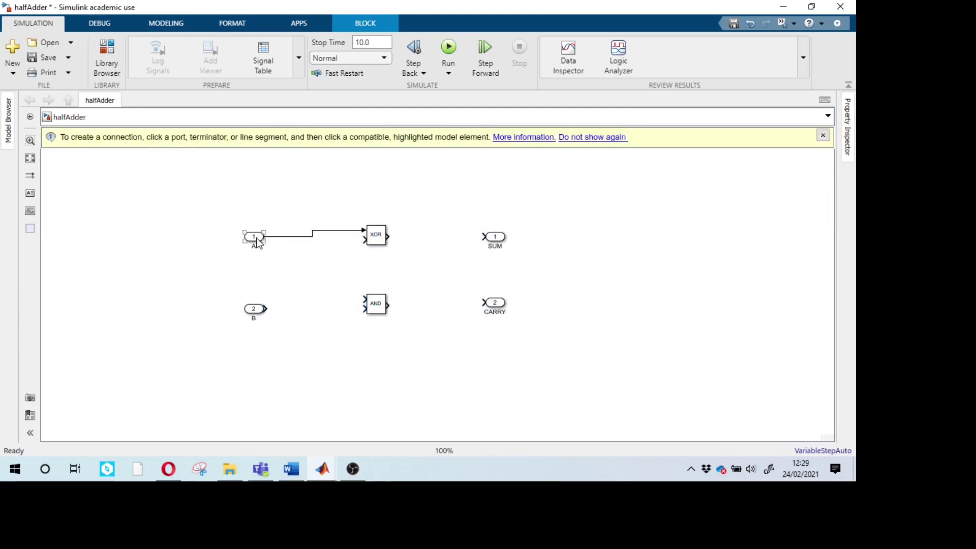
{"action": "left_click_drag", "start_coordinate": [260, 234], "coordinate": [261, 225]}
{"action": "left_click_drag", "start_coordinate": [259, 311], "coordinate": [260, 267]}
{"action": "left_click", "coordinate": [268, 265]}
{"action": "left_click", "coordinate": [364, 239]}
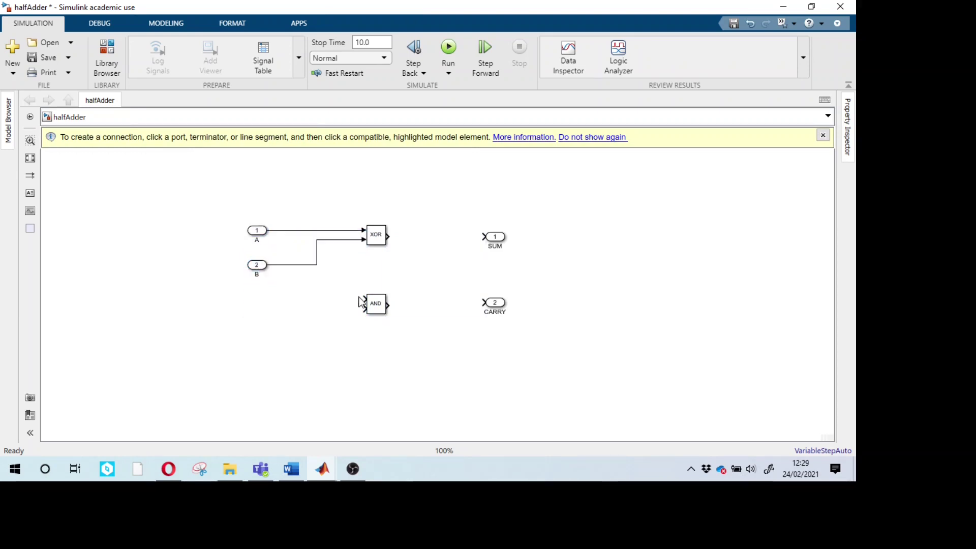
Step: Branch the A and B signal lines to the first and second inputs of the AND block
{"action": "left_click", "coordinate": [364, 298]}
{"action": "left_click", "coordinate": [330, 230]}
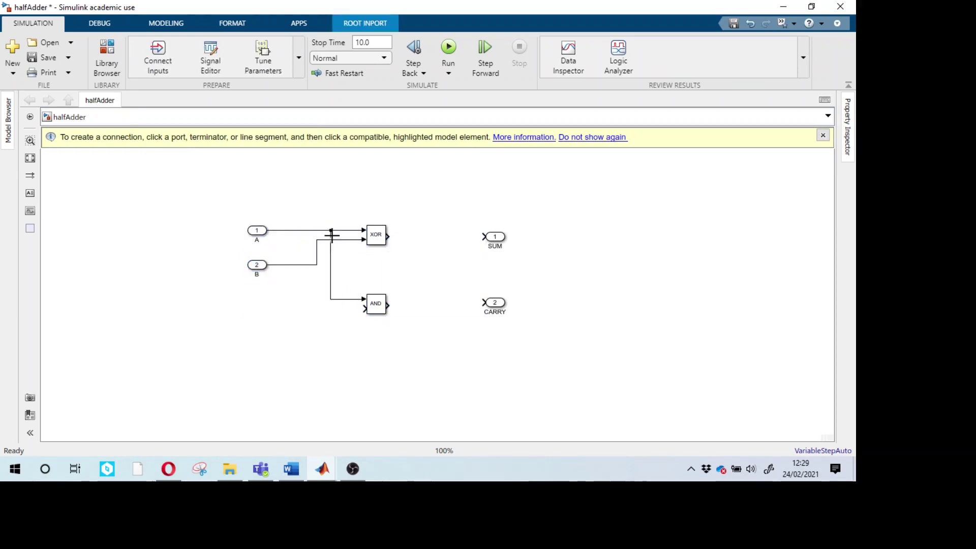
{"action": "left_click", "coordinate": [365, 308]}
{"action": "left_click", "coordinate": [289, 265]}
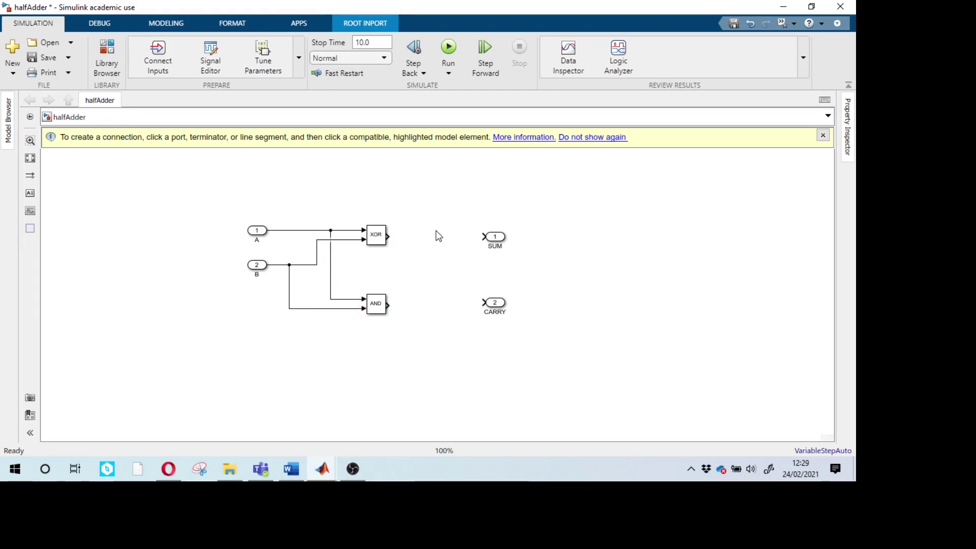
Step: Connect the XOR output to the SUM outport and the AND output to the CARRY outport
{"action": "left_click", "coordinate": [388, 237]}
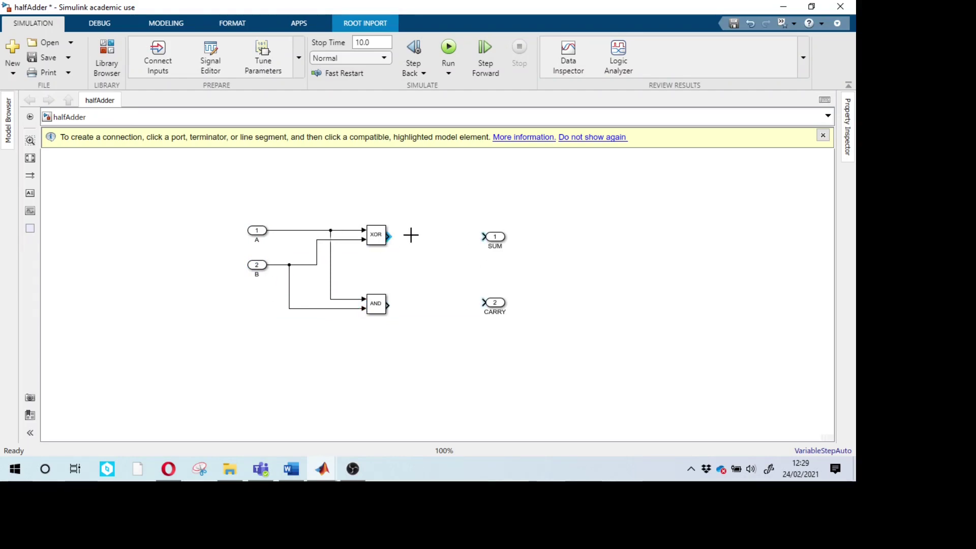
{"action": "left_click", "coordinate": [483, 236]}
{"action": "left_click", "coordinate": [389, 305]}
{"action": "left_click", "coordinate": [483, 303]}
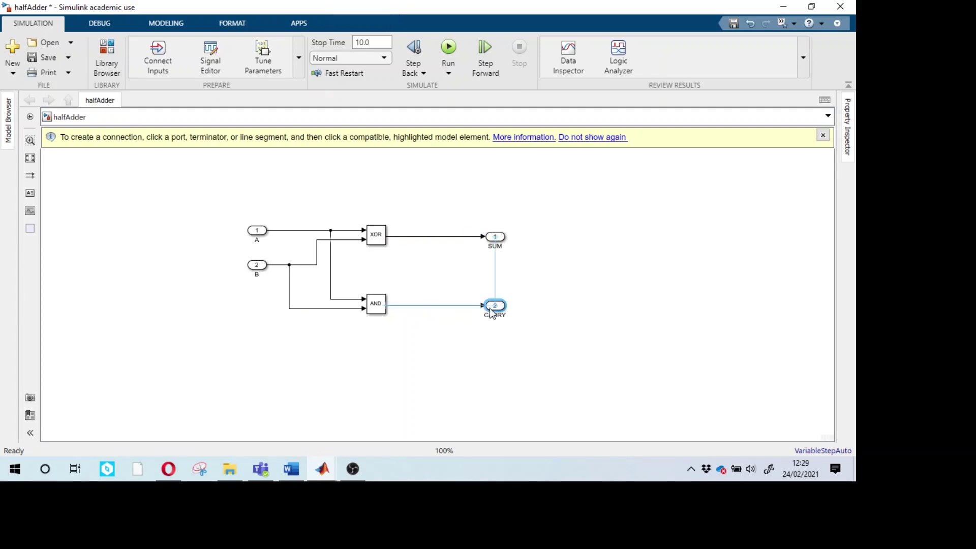
Step: Group the entire half adder circuit, including its inports and outports, into a subsystem
{"action": "left_click", "coordinate": [198, 182]}
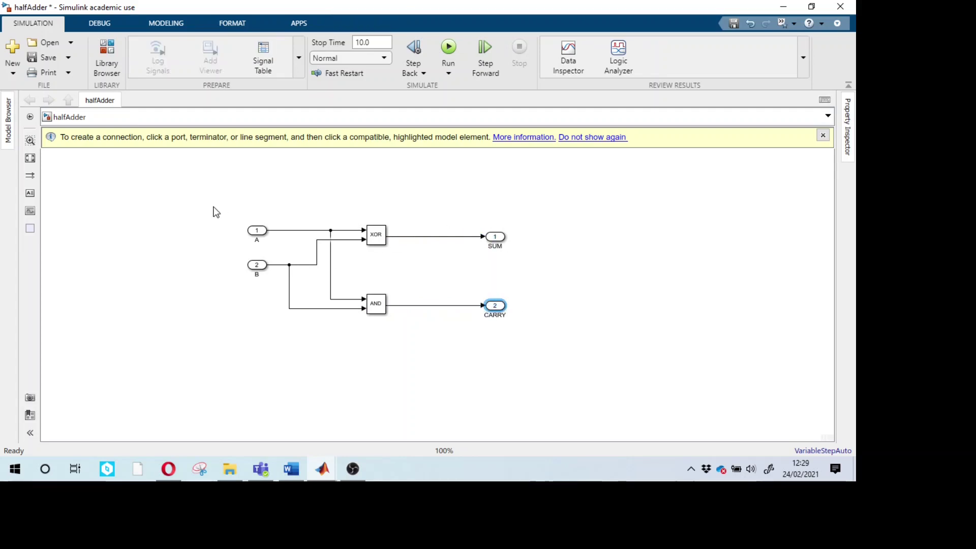
{"action": "left_click_drag", "start_coordinate": [222, 202], "coordinate": [540, 344]}
{"action": "mouse_move", "coordinate": [546, 341]}
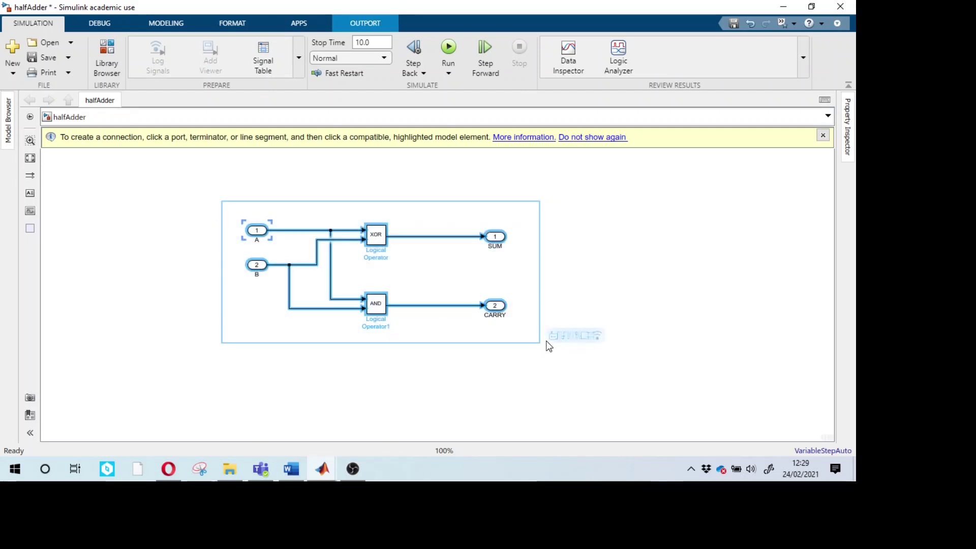
{"action": "left_click", "coordinate": [549, 338]}
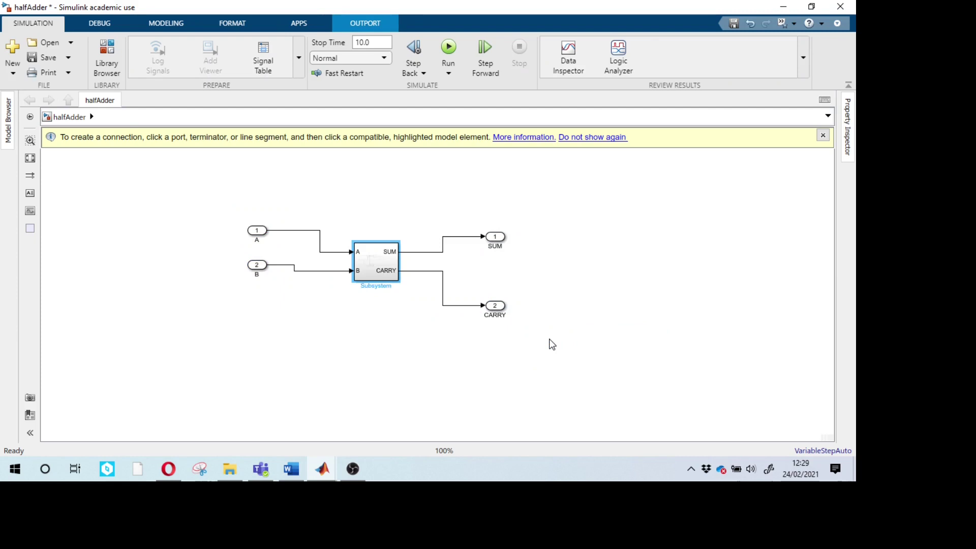
Step: Move inports A and B and outports SUM and CARRY closer to the level of the matching subsystem ports
{"action": "left_click_drag", "start_coordinate": [263, 263], "coordinate": [263, 269]}
{"action": "left_click_drag", "start_coordinate": [257, 232], "coordinate": [257, 247]}
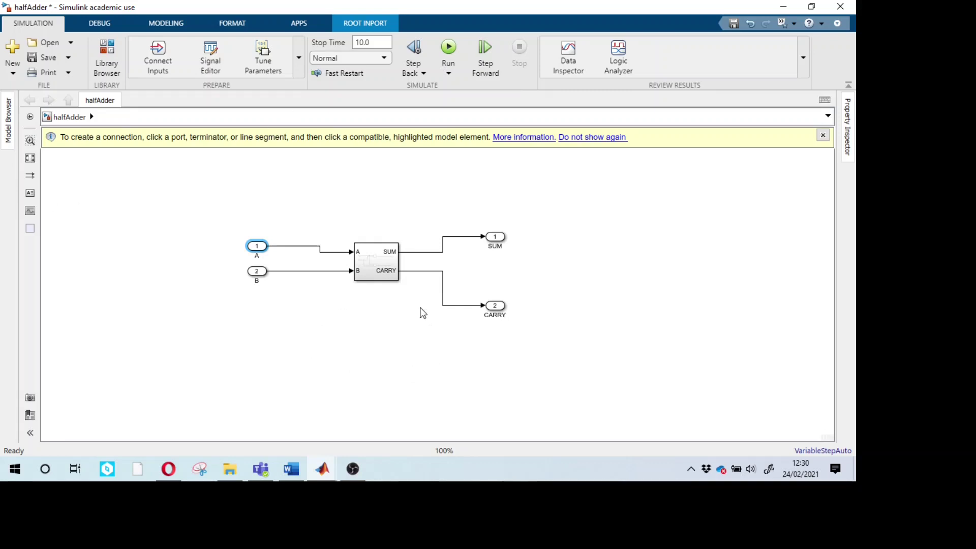
{"action": "left_click", "coordinate": [387, 277]}
{"action": "double_click", "coordinate": [376, 287]}
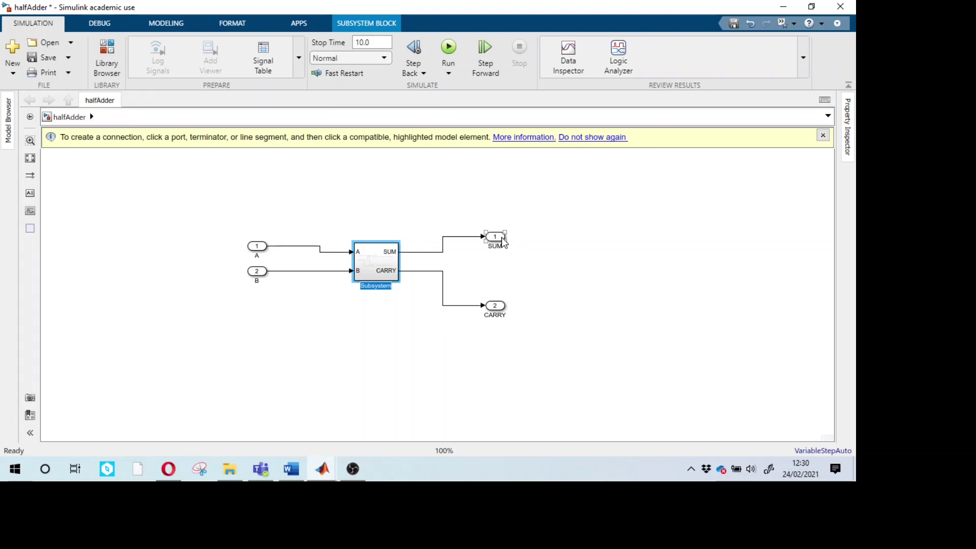
{"action": "left_click_drag", "start_coordinate": [495, 237], "coordinate": [500, 255]}
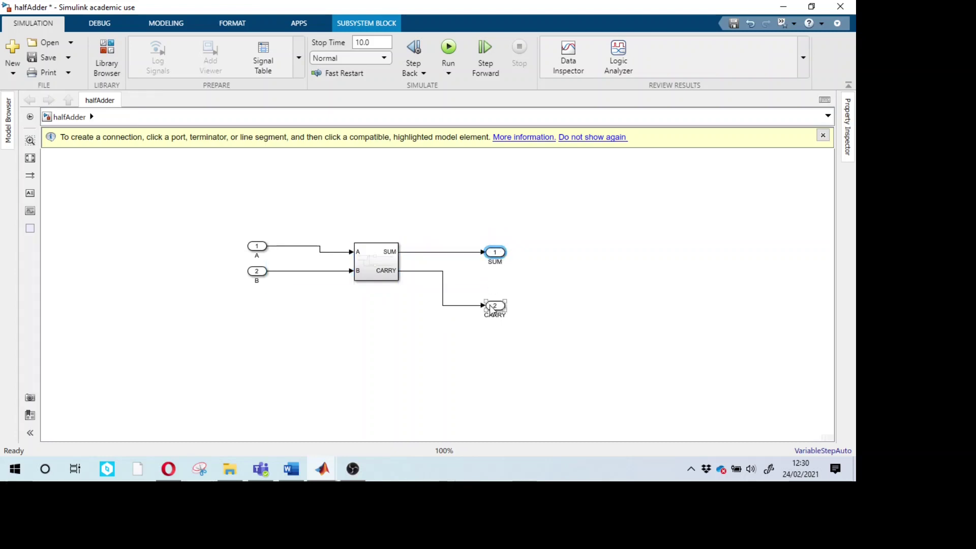
{"action": "left_click_drag", "start_coordinate": [491, 309], "coordinate": [493, 281]}
Step: Enlarge the subsystem block to roughly twice its size and line up A, B, SUM and CARRY with its ports
{"action": "left_click_drag", "start_coordinate": [399, 243], "coordinate": [443, 192]}
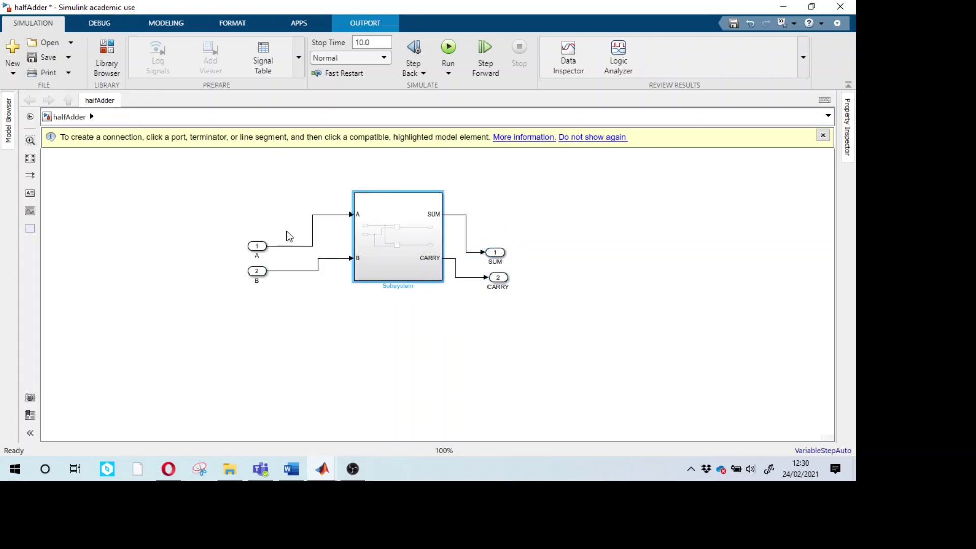
{"action": "left_click_drag", "start_coordinate": [260, 246], "coordinate": [268, 213]}
{"action": "left_click_drag", "start_coordinate": [260, 271], "coordinate": [267, 259]}
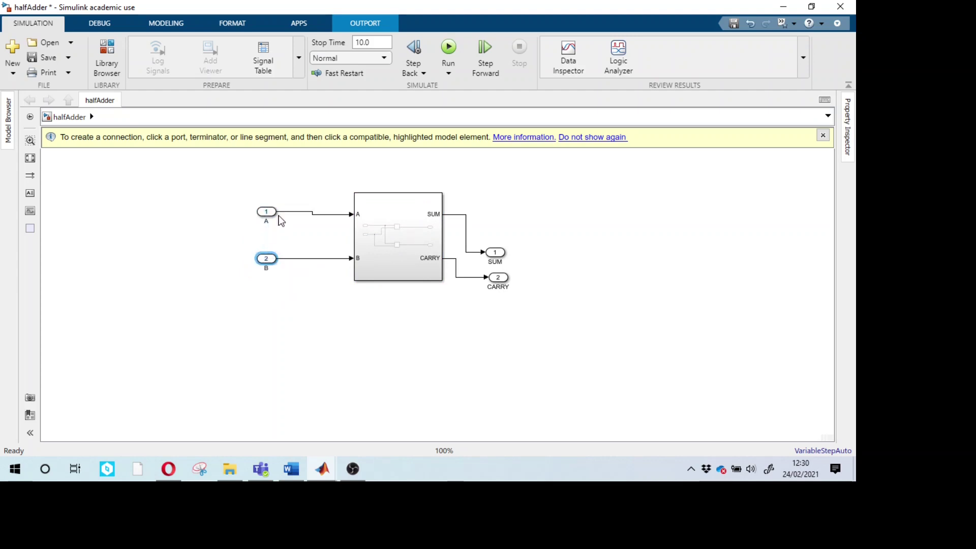
{"action": "key", "text": "ctrl+shift+a"}
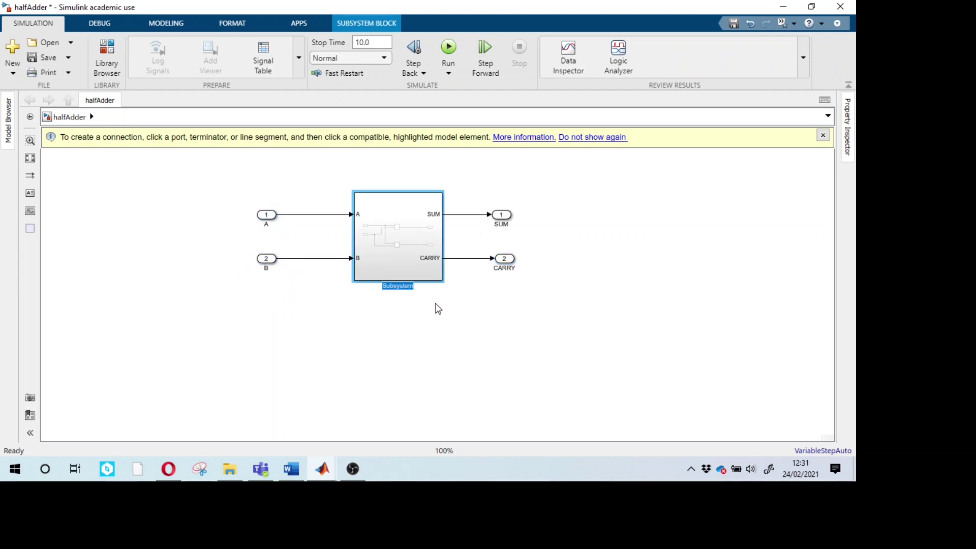
Step: Rename the subsystem as halfAdder and save the model
{"action": "type", "text": "halfAdder"}
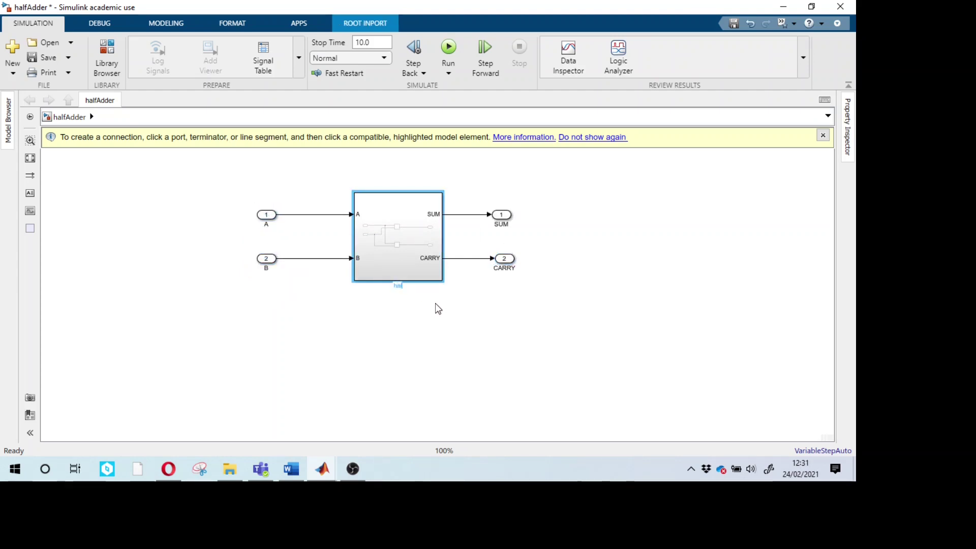
{"action": "left_click", "coordinate": [468, 314]}
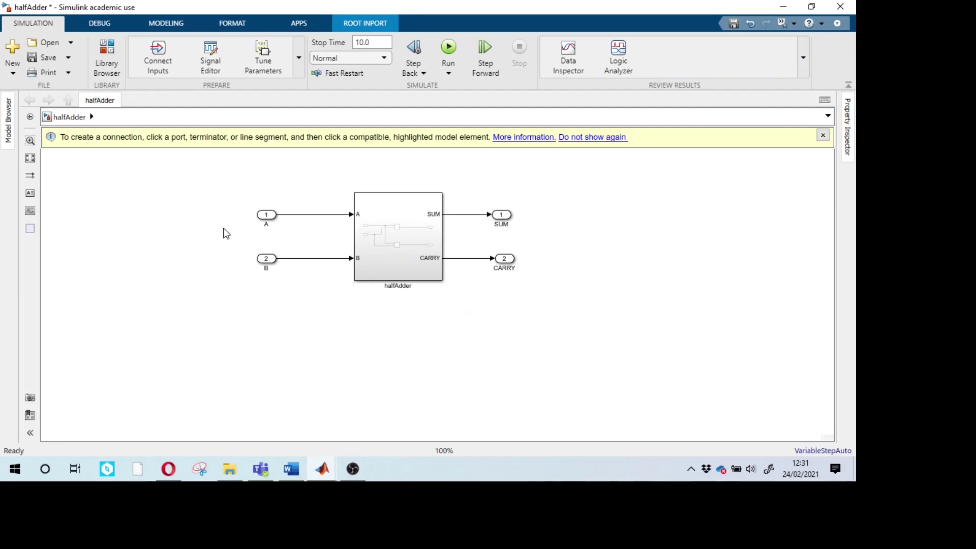
{"action": "left_click", "coordinate": [40, 61]}
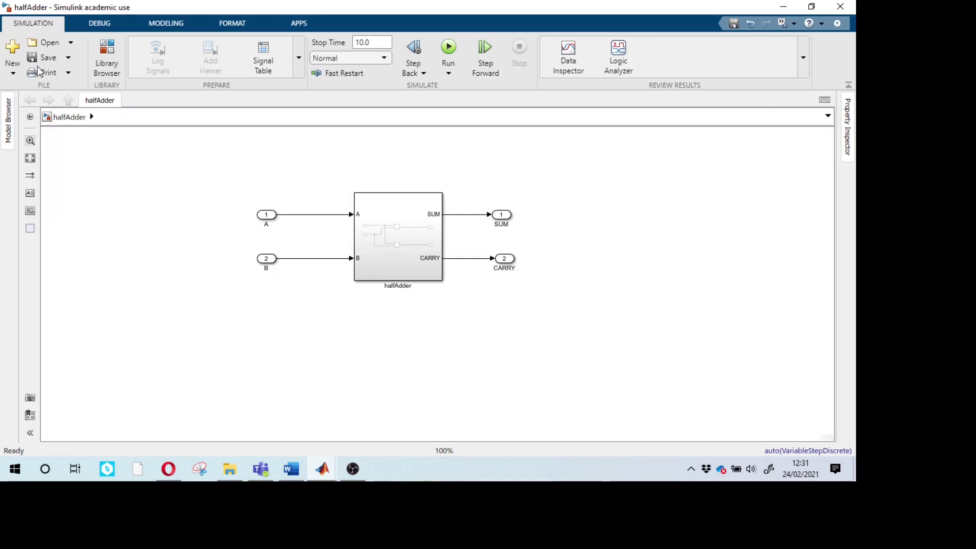
Step: Save a copy of the model as halfAdder_TestHarness in the HalfAdder folder
{"action": "left_click", "coordinate": [68, 58]}
{"action": "left_click", "coordinate": [62, 109]}
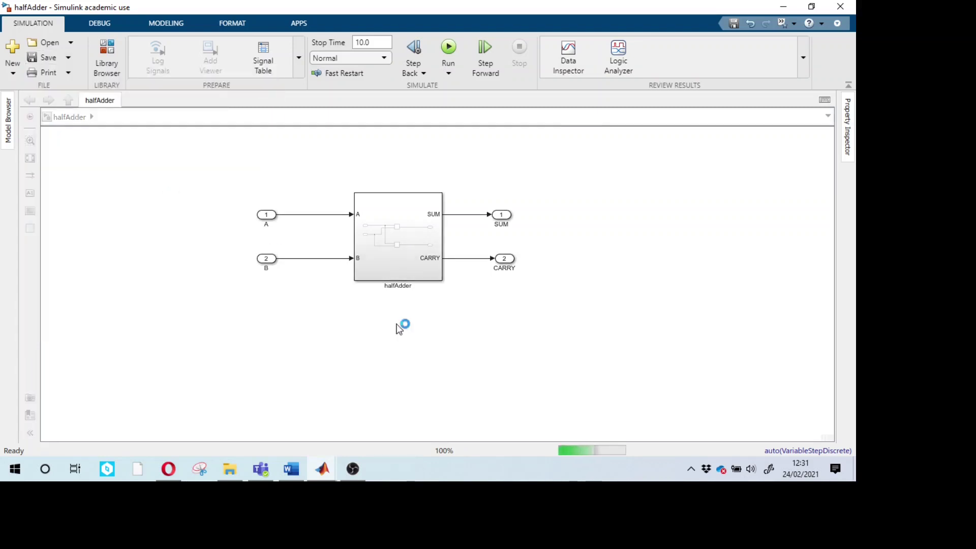
{"action": "left_click", "coordinate": [141, 250]}
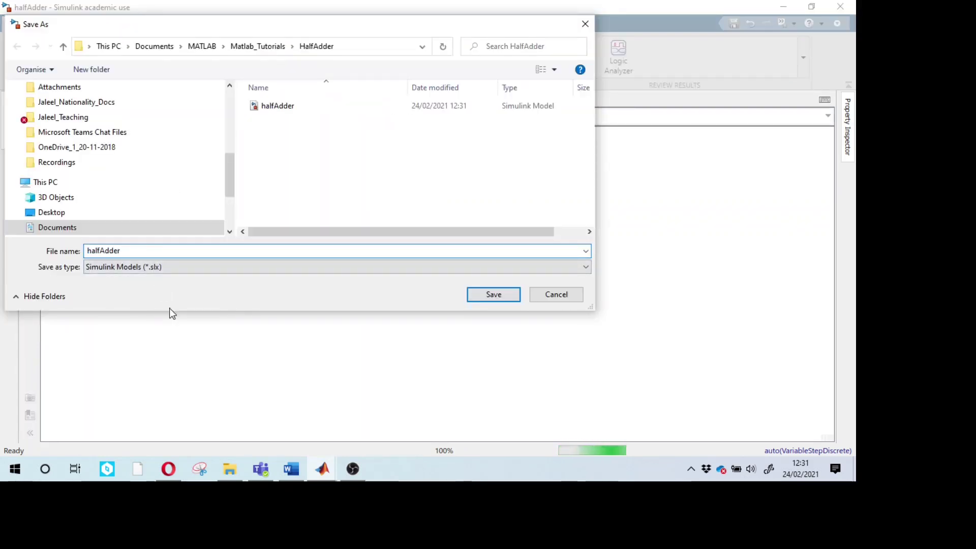
{"action": "type", "text": "_TestHarness"}
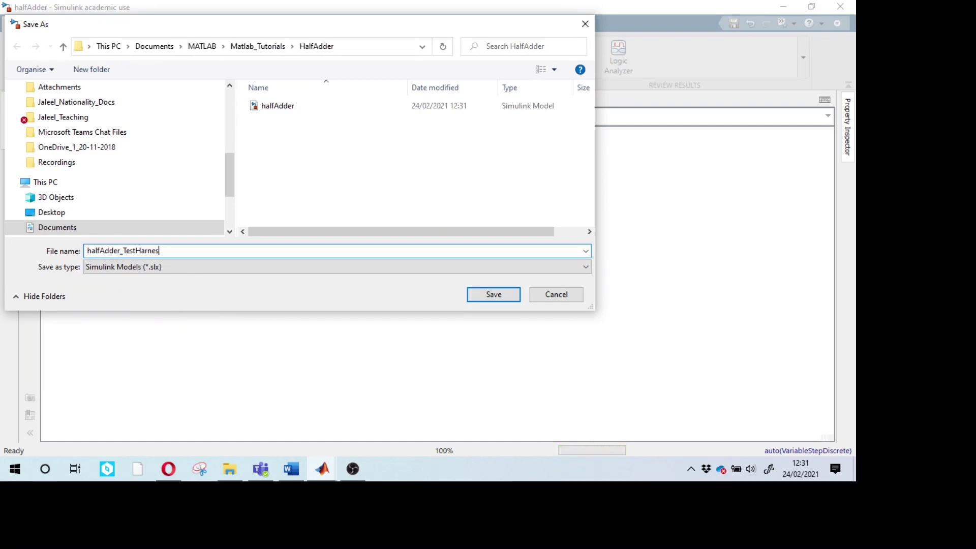
{"action": "left_click", "coordinate": [501, 296]}
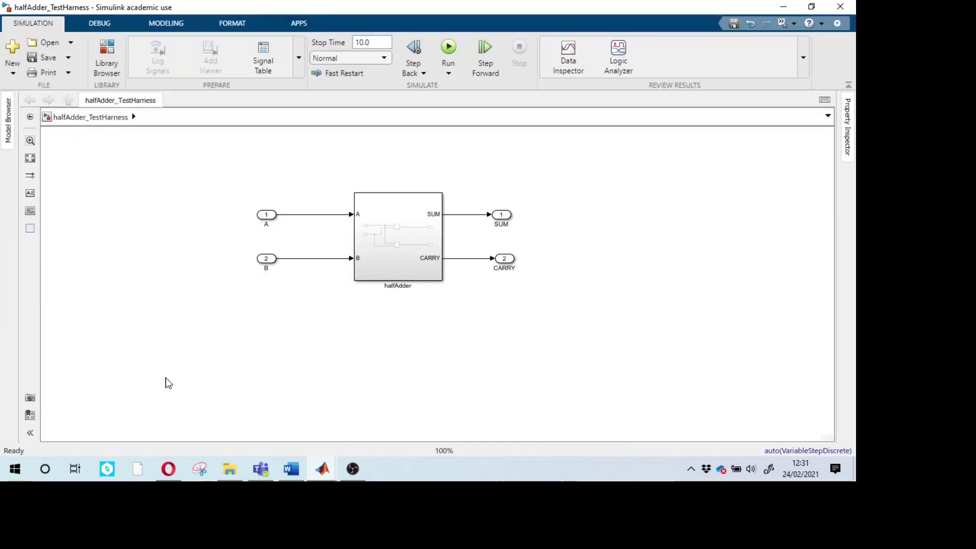
Step: Add a Model block from Ports & Subsystems below the halfAdder subsystem, and delete the subsystem with its connected inports and outports
{"action": "key", "text": "ctrl+shift+l"}
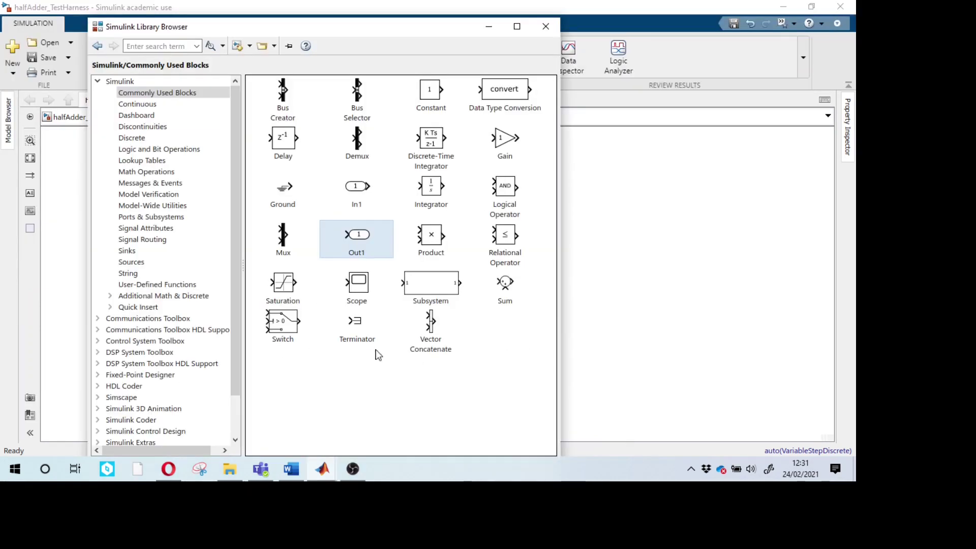
{"action": "left_click", "coordinate": [161, 220]}
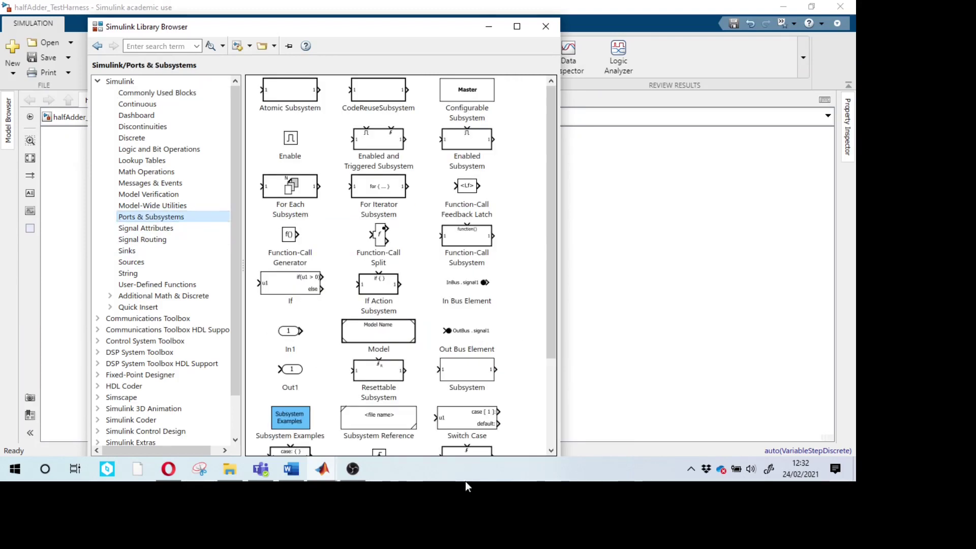
{"action": "left_click_drag", "start_coordinate": [404, 339], "coordinate": [655, 342]}
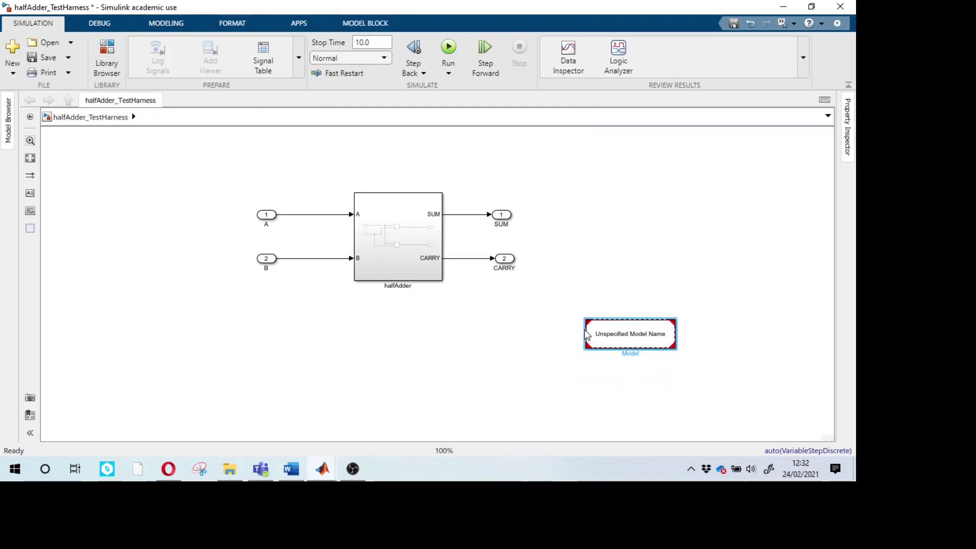
{"action": "left_click_drag", "start_coordinate": [590, 334], "coordinate": [369, 326]}
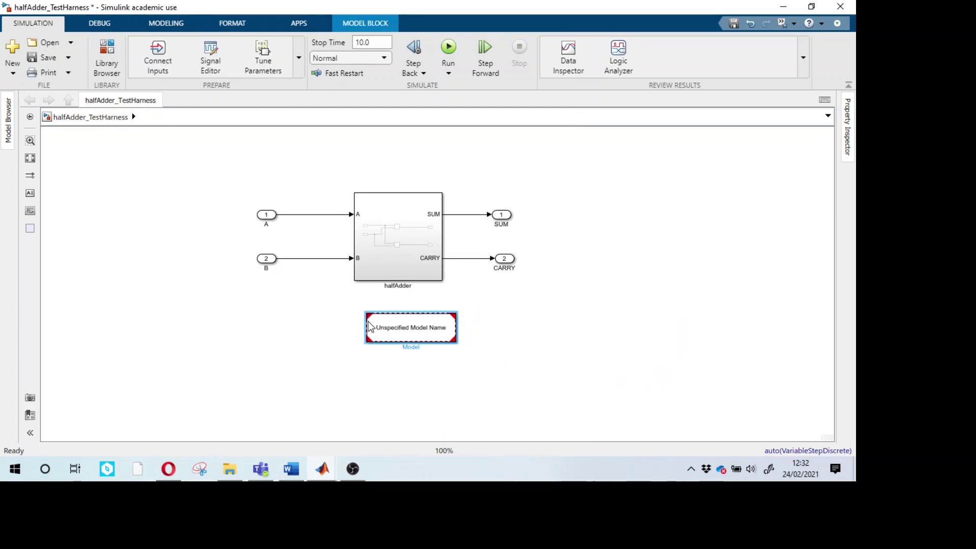
{"action": "left_click_drag", "start_coordinate": [199, 184], "coordinate": [719, 297]}
{"action": "key", "text": "Delete"}
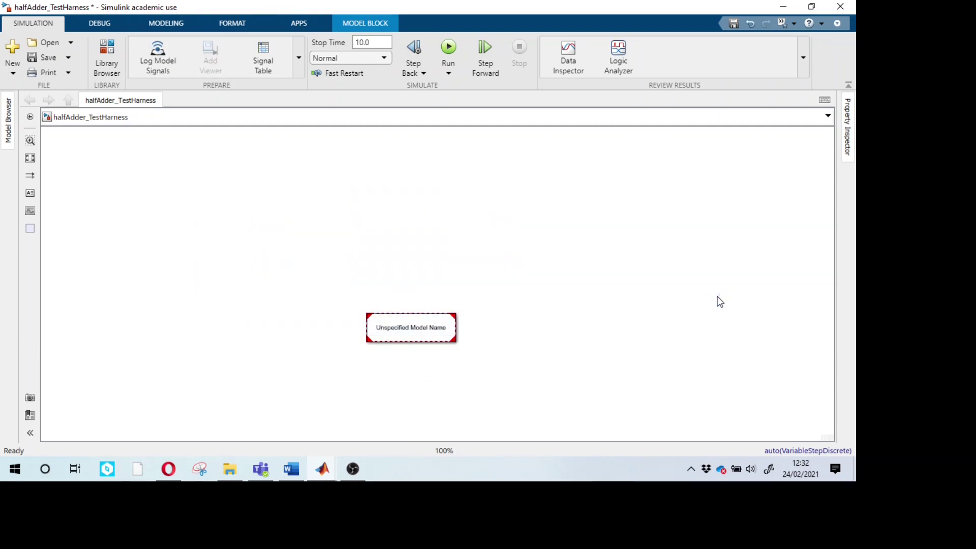
Step: Set the Model block to reference halfAdder.slx from the HalfAdder folder with the simulation mode Normal
{"action": "double_click", "coordinate": [412, 331]}
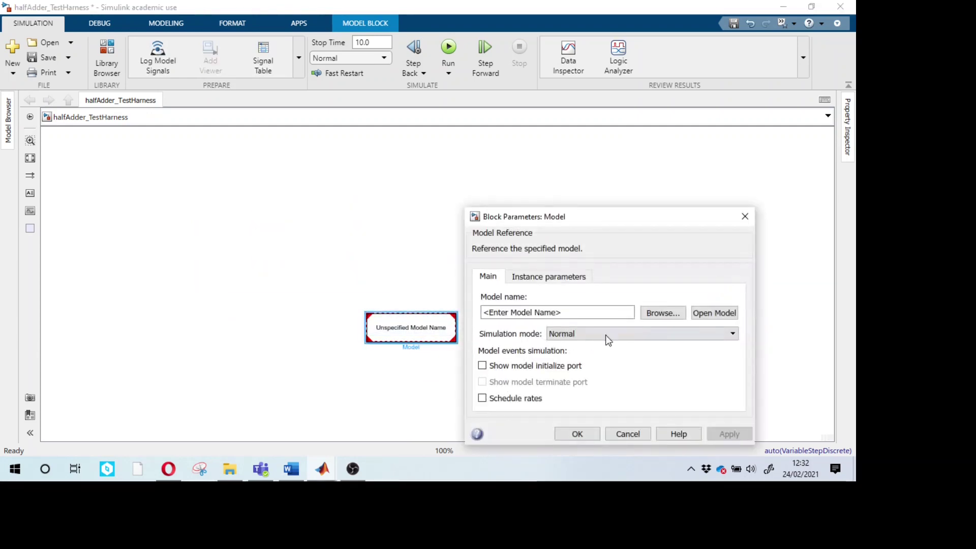
{"action": "left_click", "coordinate": [663, 316]}
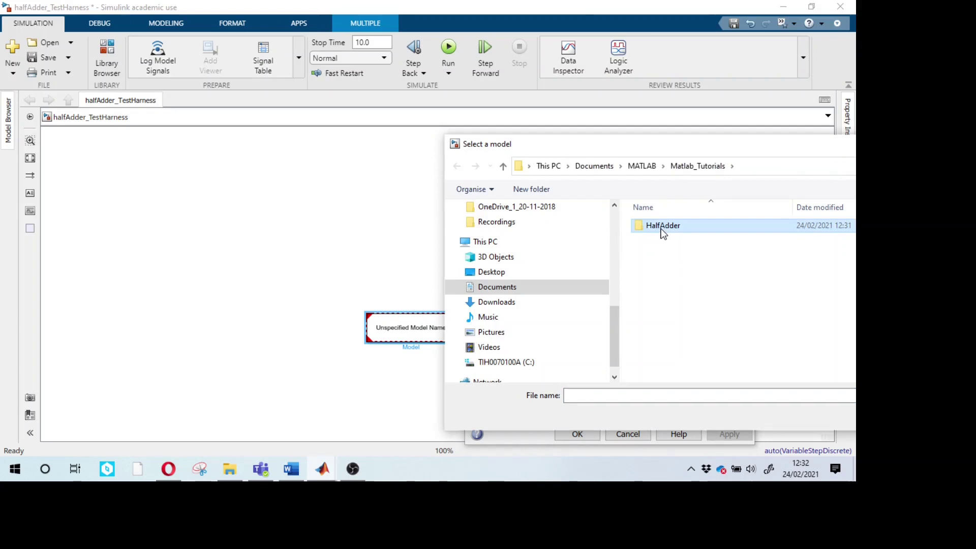
{"action": "double_click", "coordinate": [663, 231]}
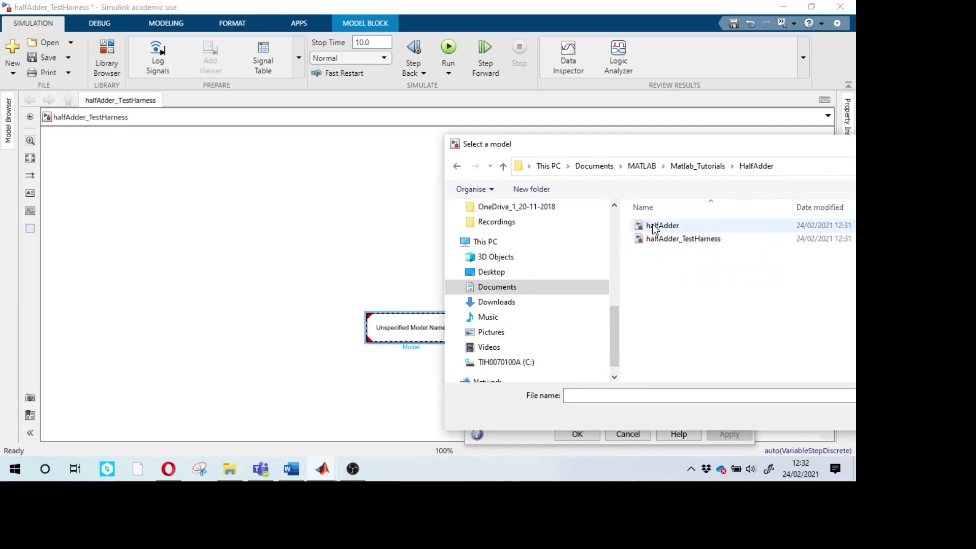
{"action": "double_click", "coordinate": [655, 230]}
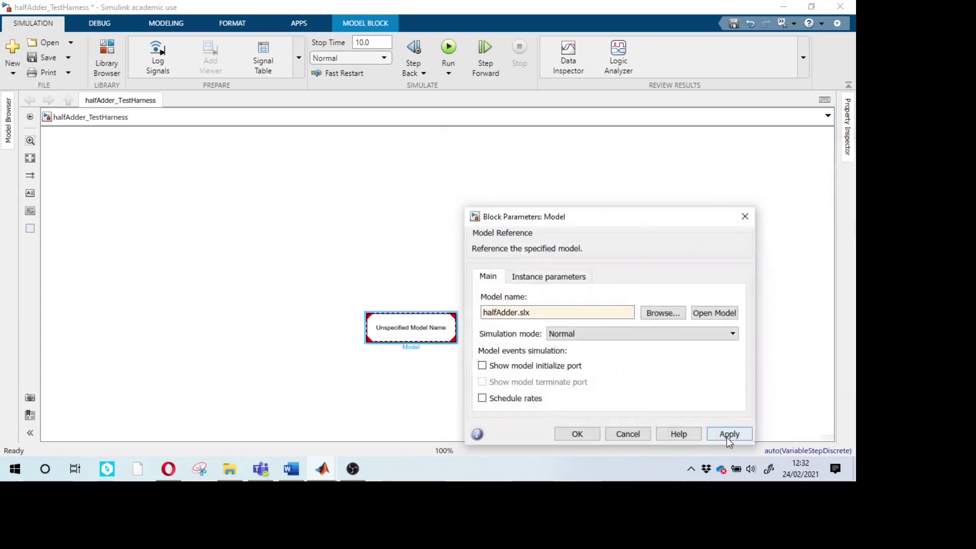
{"action": "left_click", "coordinate": [590, 335]}
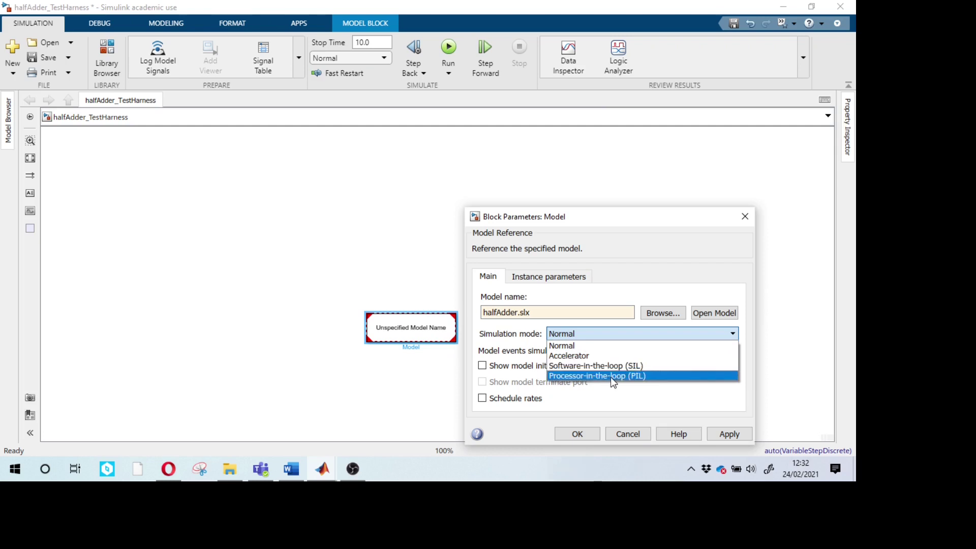
{"action": "left_click", "coordinate": [565, 345]}
{"action": "left_click", "coordinate": [724, 434]}
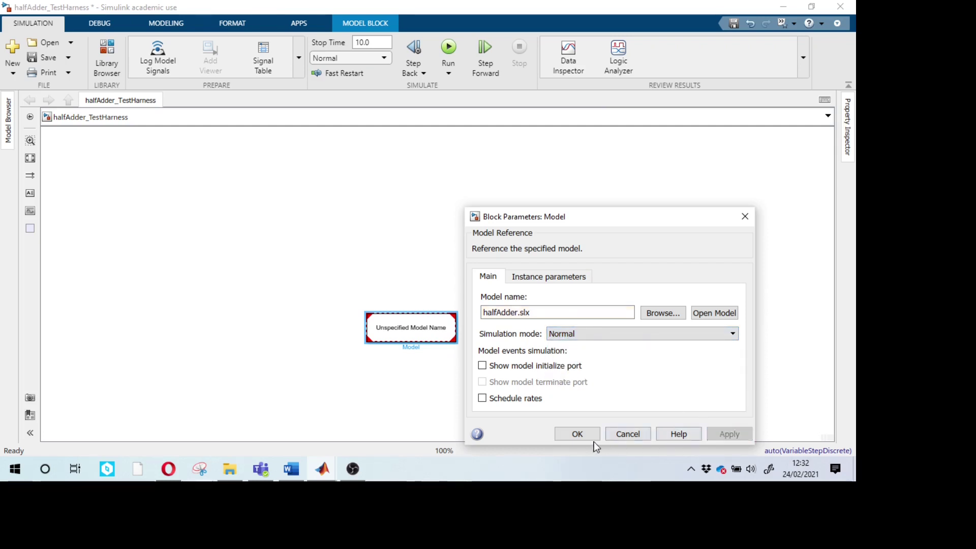
{"action": "left_click", "coordinate": [577, 433]}
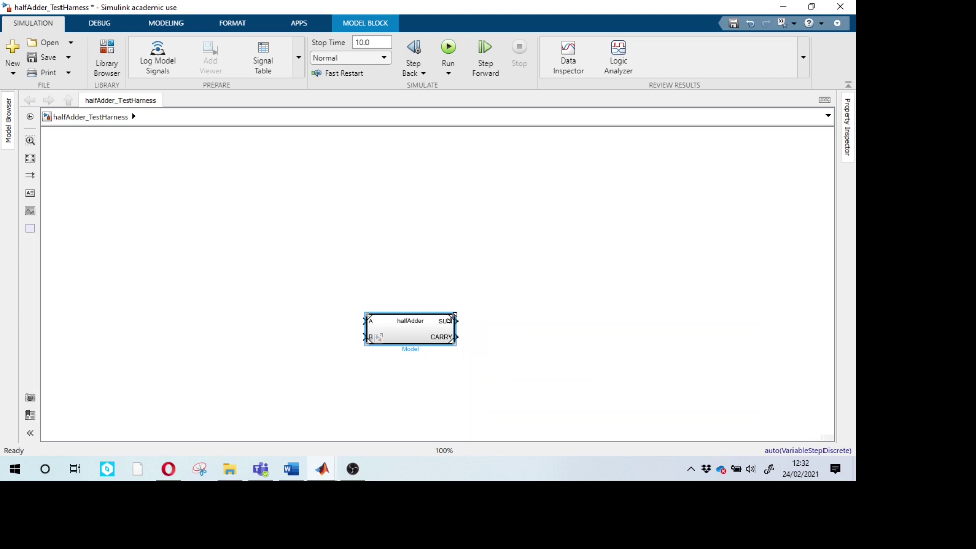
Step: Rename the Model block as TestHarness and enlarge it to a roughly square block, slightly taller than wide
{"action": "left_click_drag", "start_coordinate": [454, 307], "coordinate": [450, 249]}
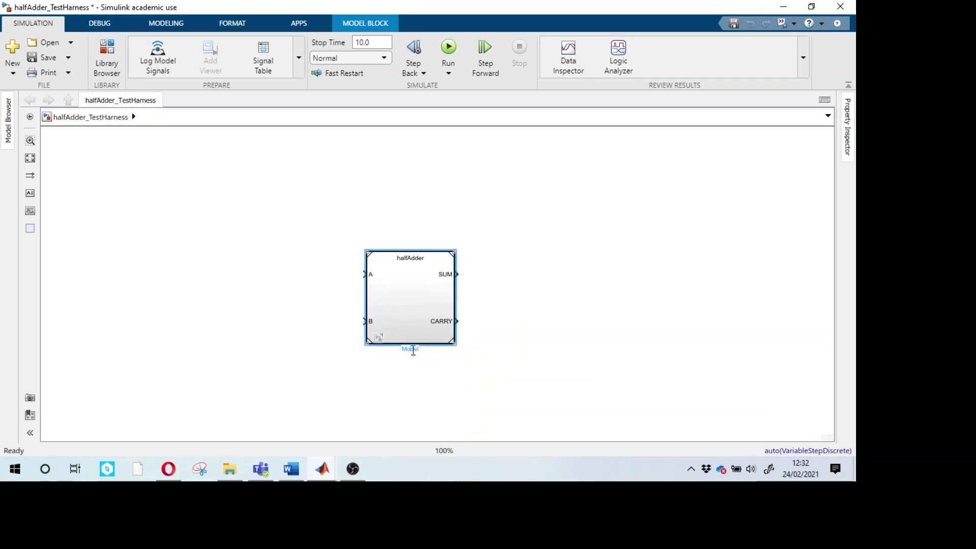
{"action": "double_click", "coordinate": [420, 351]}
{"action": "type", "text": "Te"}
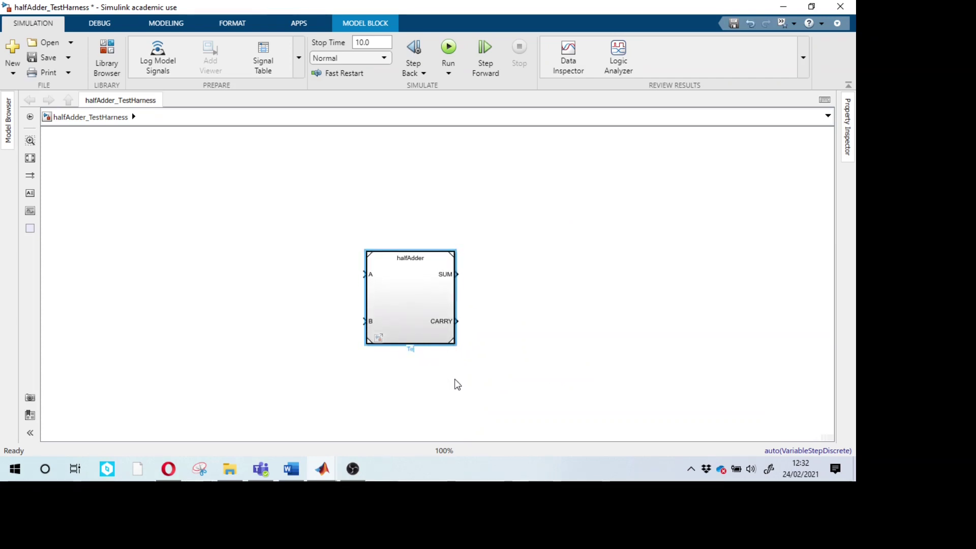
{"action": "type", "text": "stHarnes"}
{"action": "type", "text": "s"}
{"action": "left_click", "coordinate": [437, 367]}
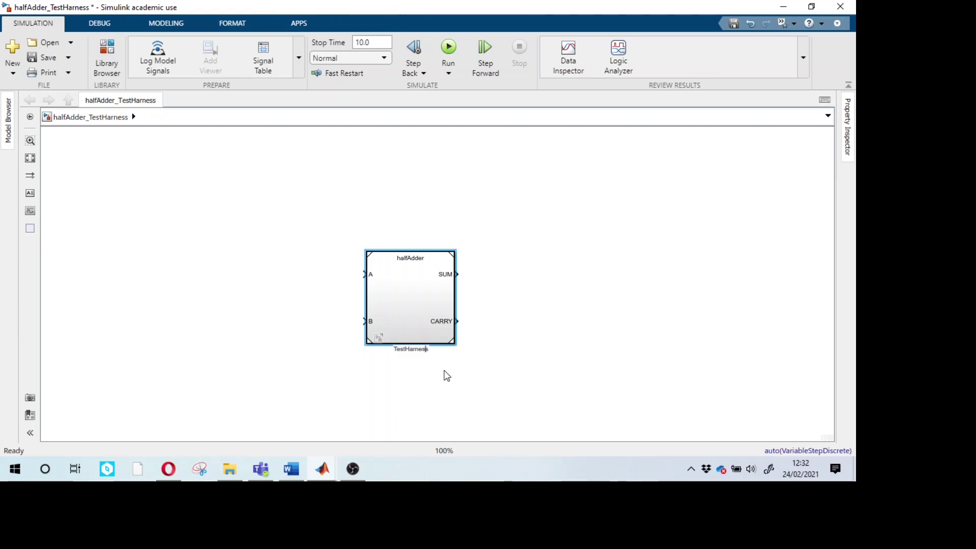
{"action": "left_click", "coordinate": [454, 260]}
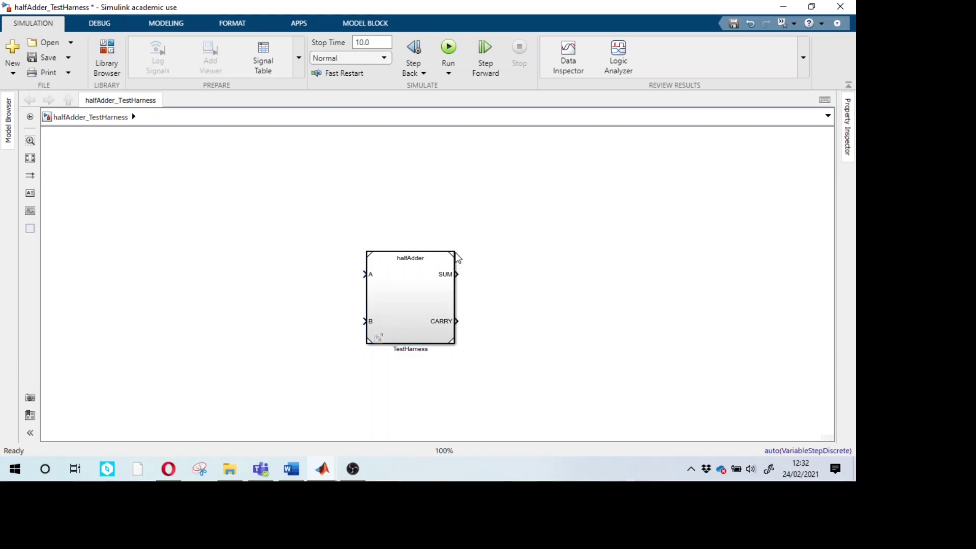
{"action": "left_click_drag", "start_coordinate": [452, 253], "coordinate": [462, 235]}
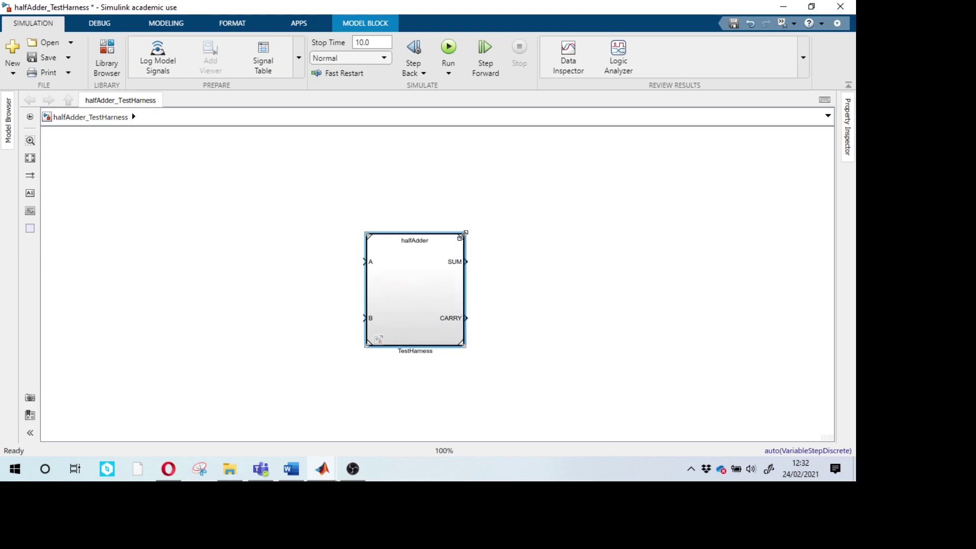
Step: Add a Scope block with 4 input ports to the right of TestHarness and stretch it into a tall block
{"action": "left_click", "coordinate": [325, 312]}
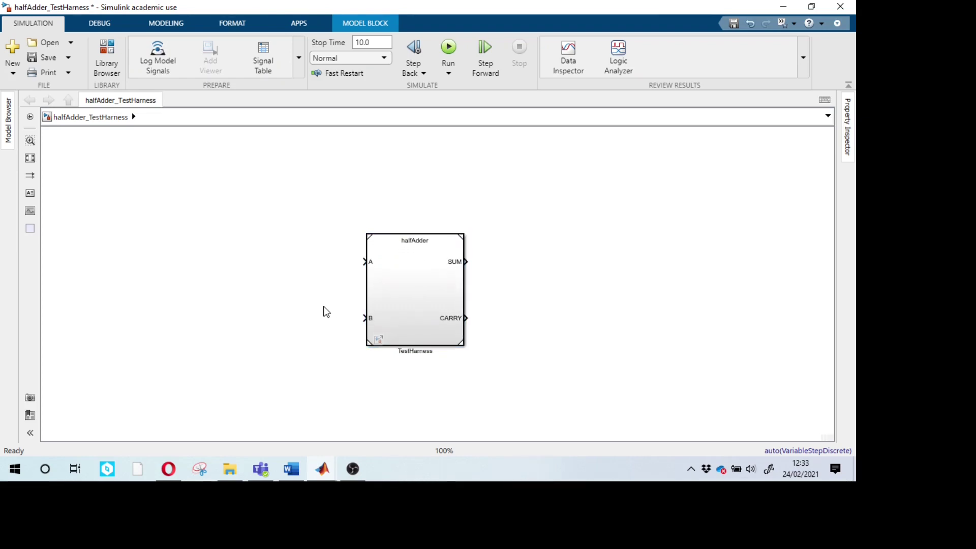
{"action": "double_click", "coordinate": [573, 226]}
{"action": "type", "text": "sc"}
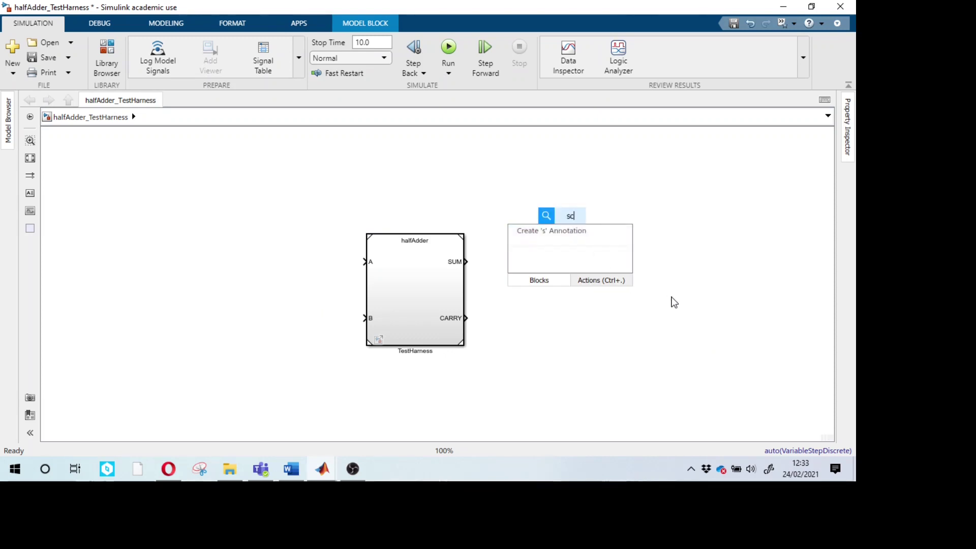
{"action": "type", "text": "ope"}
{"action": "key", "text": "Return"}
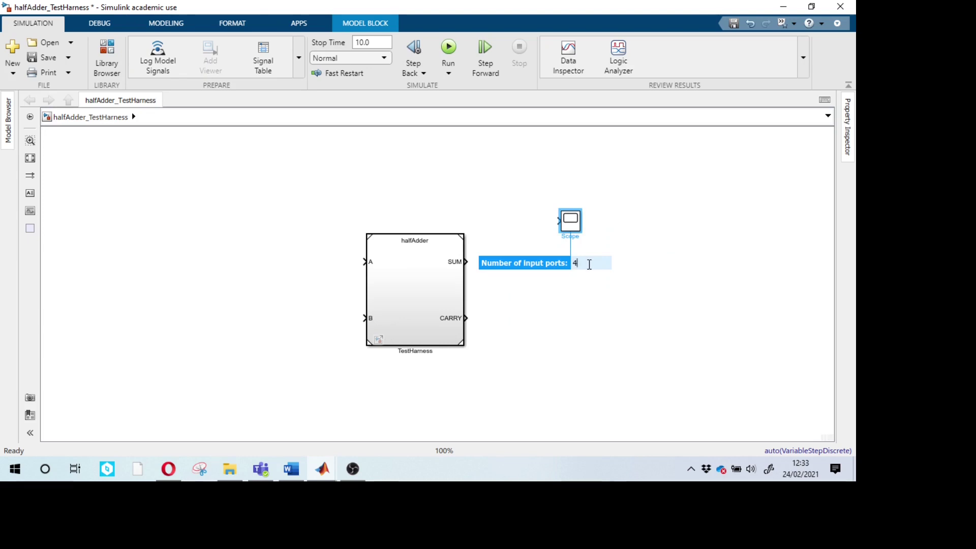
{"action": "key", "text": "Return"}
{"action": "left_click_drag", "start_coordinate": [582, 208], "coordinate": [590, 162]}
{"action": "left_click_drag", "start_coordinate": [590, 245], "coordinate": [603, 293]}
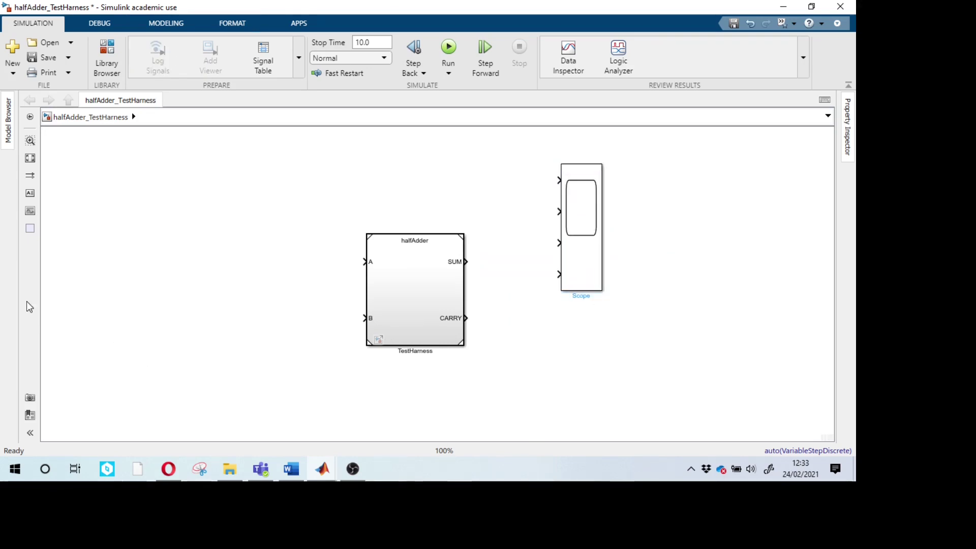
Step: Add a Signal Builder block from Simulink/Sources to the left of TestHarness and enlarge it
{"action": "double_click", "coordinate": [183, 290]}
{"action": "type", "text": "s"}
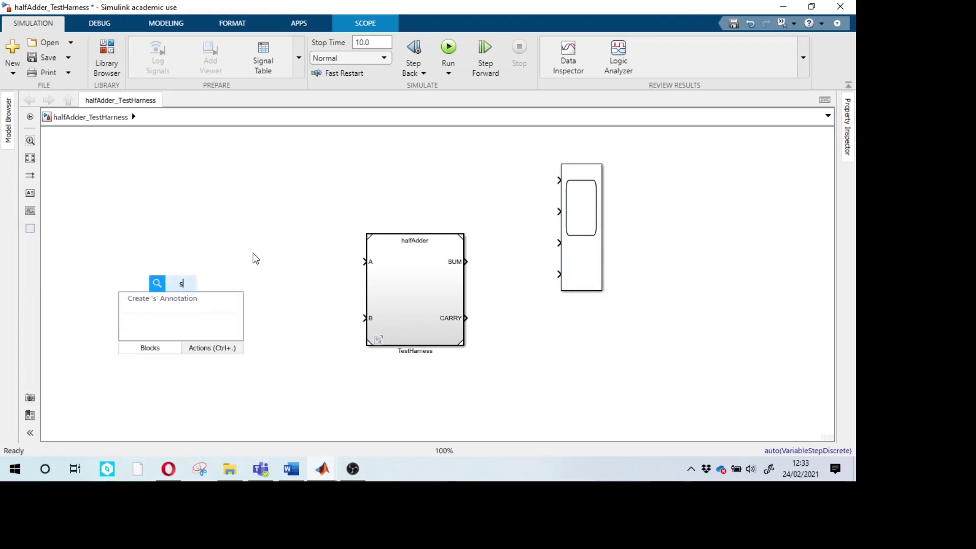
{"action": "type", "text": "ignal"}
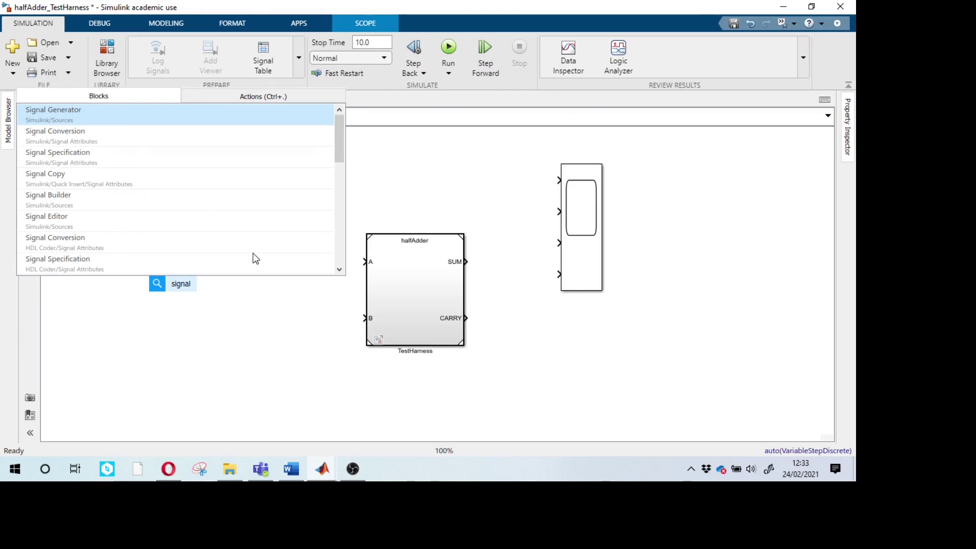
{"action": "left_click", "coordinate": [71, 200]}
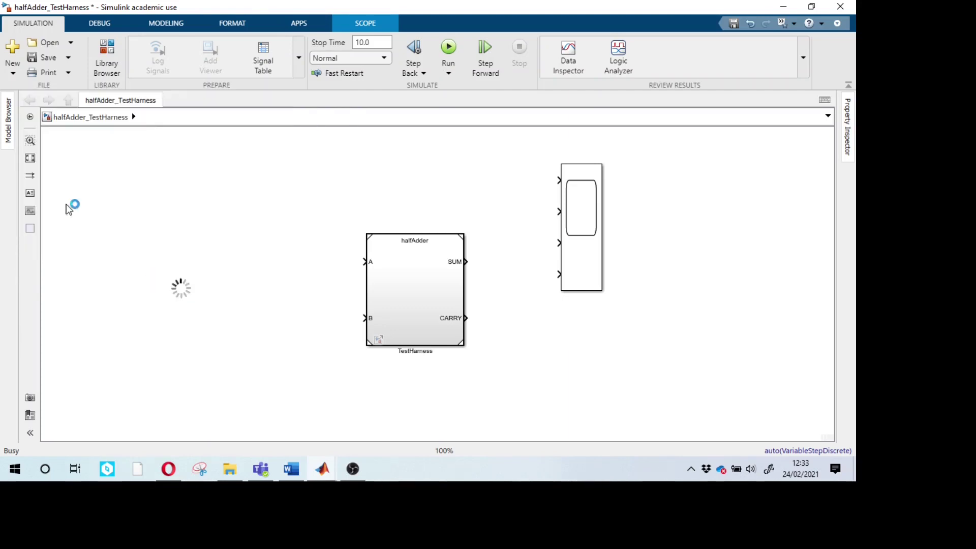
{"action": "left_click_drag", "start_coordinate": [191, 288], "coordinate": [180, 321]}
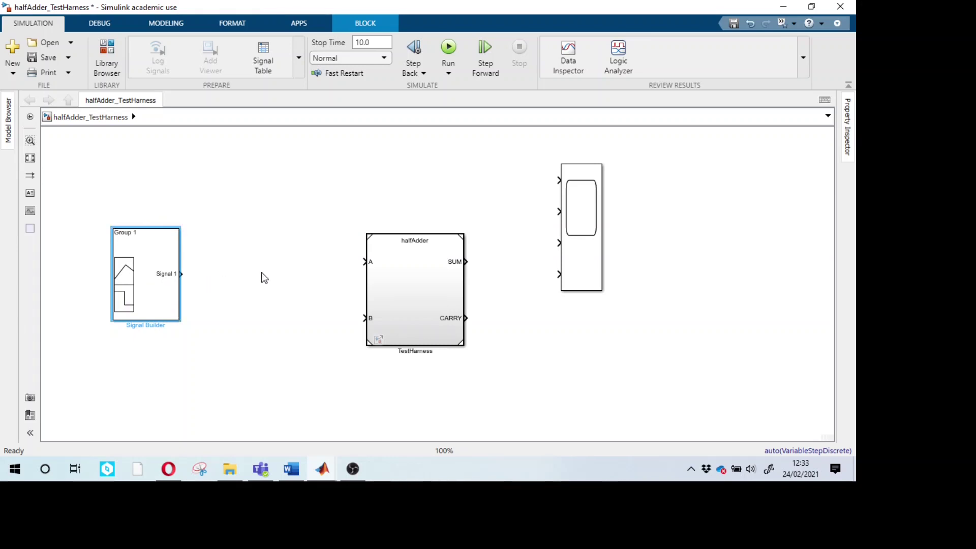
Step: Add two new constant signals to the group in the Signal Builder
{"action": "left_click_drag", "start_coordinate": [565, 15], "coordinate": [420, 56]}
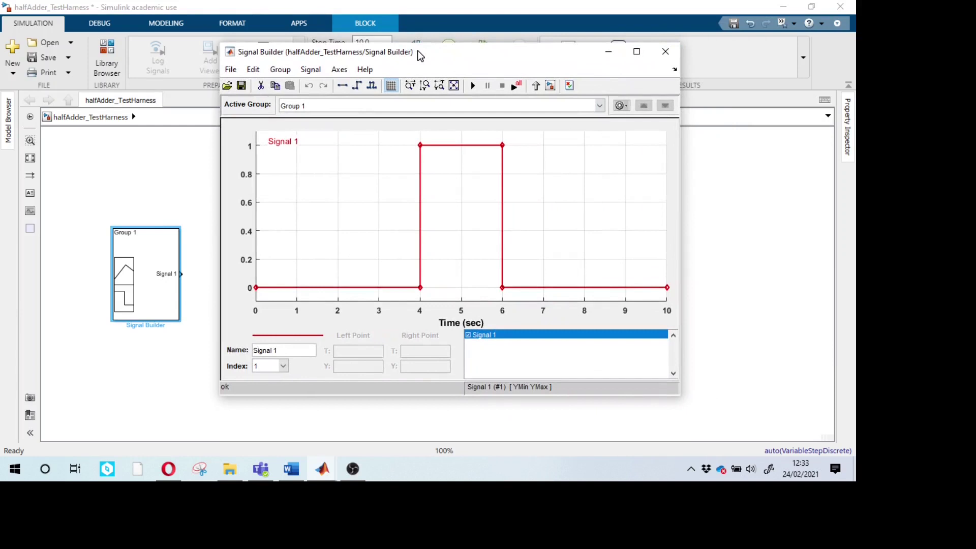
{"action": "left_click", "coordinate": [289, 356]}
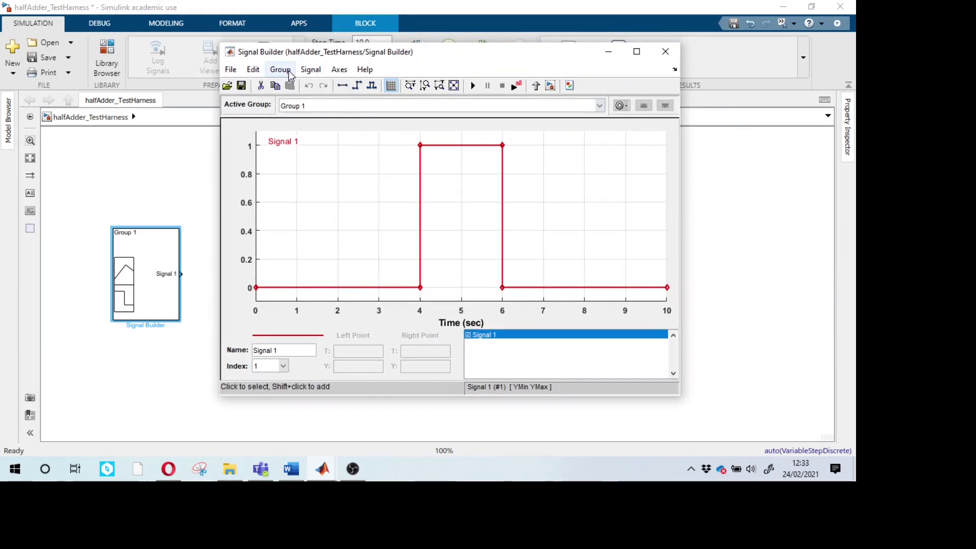
{"action": "left_click", "coordinate": [310, 69]}
{"action": "key", "text": "Escape"}
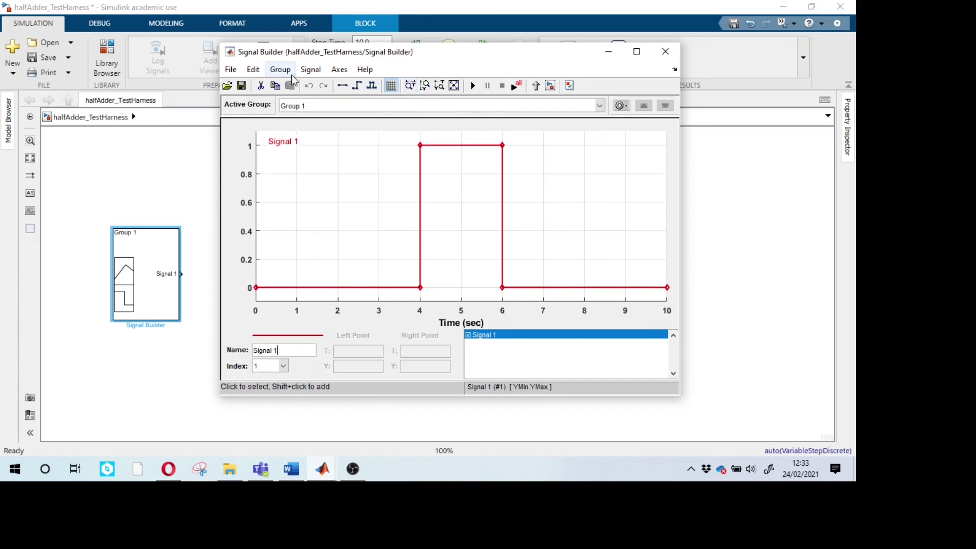
{"action": "left_click", "coordinate": [311, 69]}
{"action": "mouse_move", "coordinate": [360, 85]}
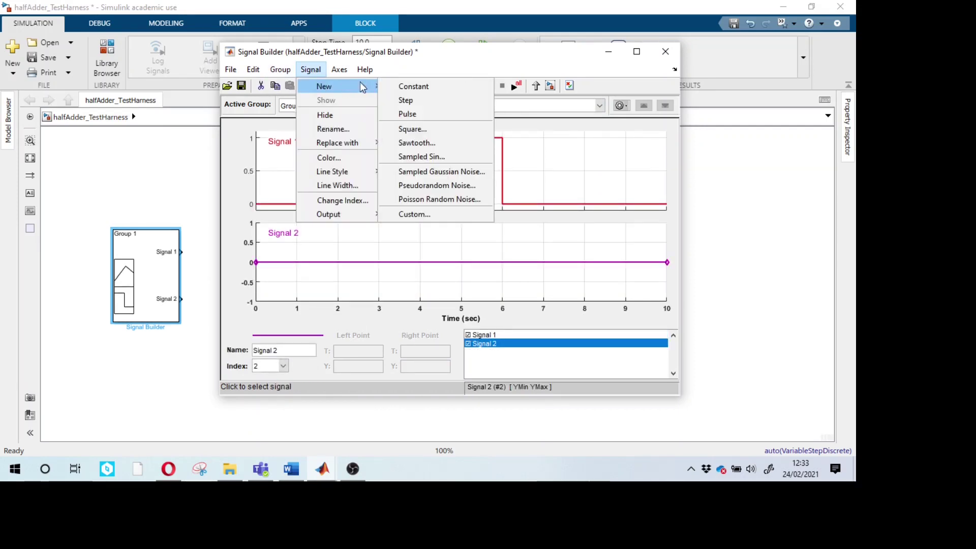
{"action": "left_click", "coordinate": [393, 83]}
Step: Delete the pulse signal, Signal 1, from the Signal Builder
{"action": "right_click", "coordinate": [368, 170]}
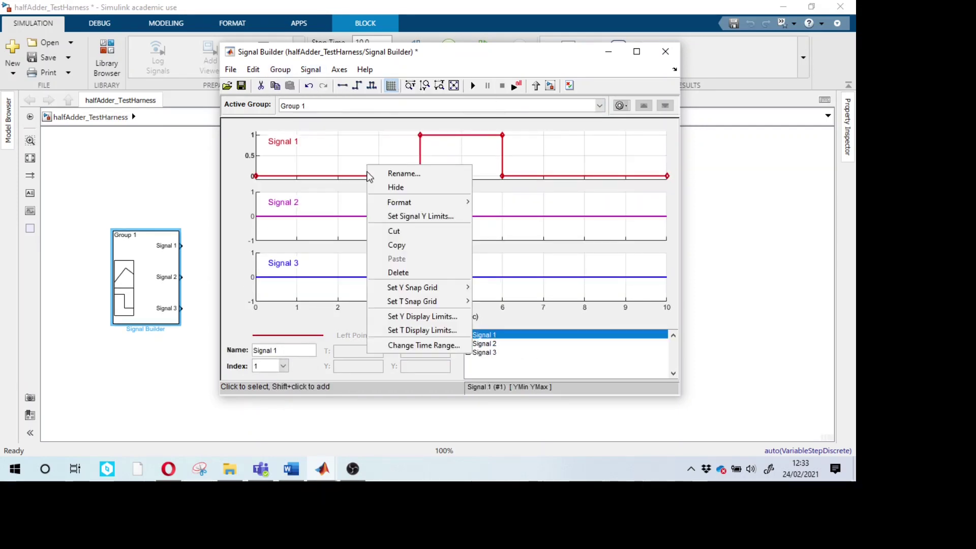
{"action": "left_click", "coordinate": [399, 274]}
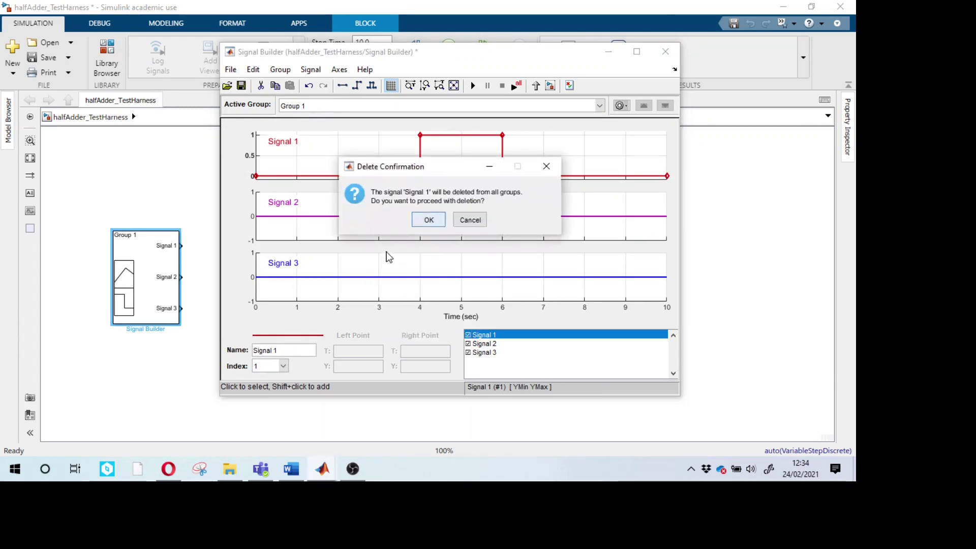
{"action": "left_click", "coordinate": [427, 220]}
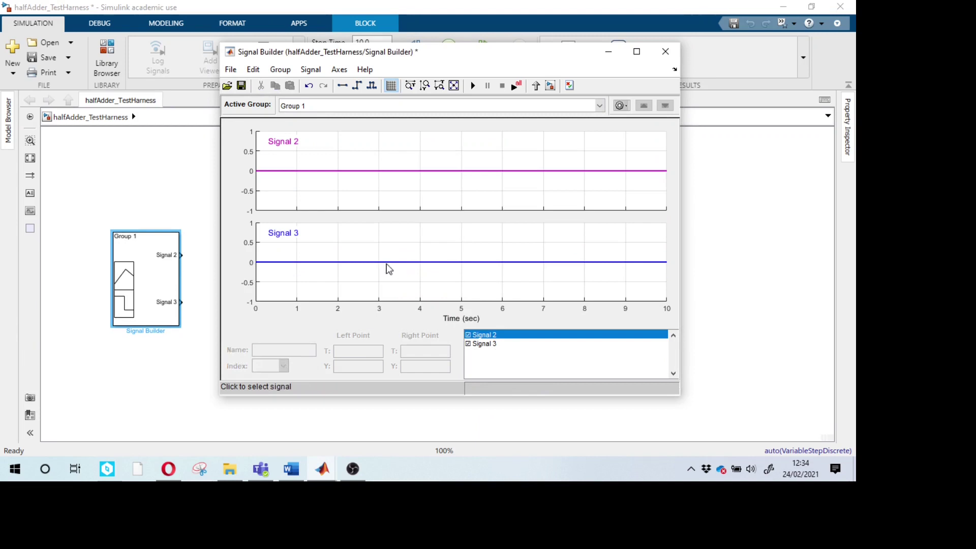
Step: Rename Signal 2, the upper constant signal, as A
{"action": "left_click", "coordinate": [290, 170]}
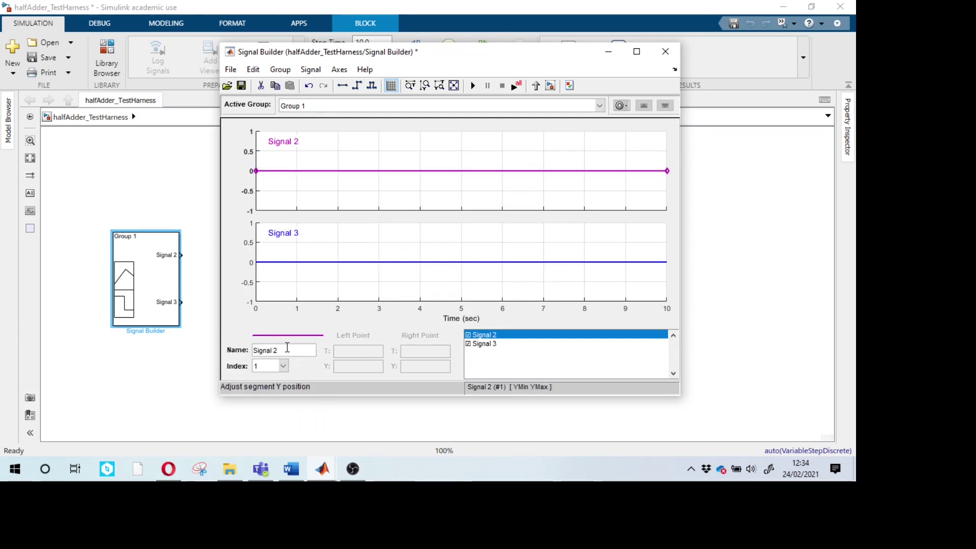
{"action": "left_click", "coordinate": [287, 349]}
{"action": "key", "text": "BackSpace"}
{"action": "key", "text": "BackSpace"}
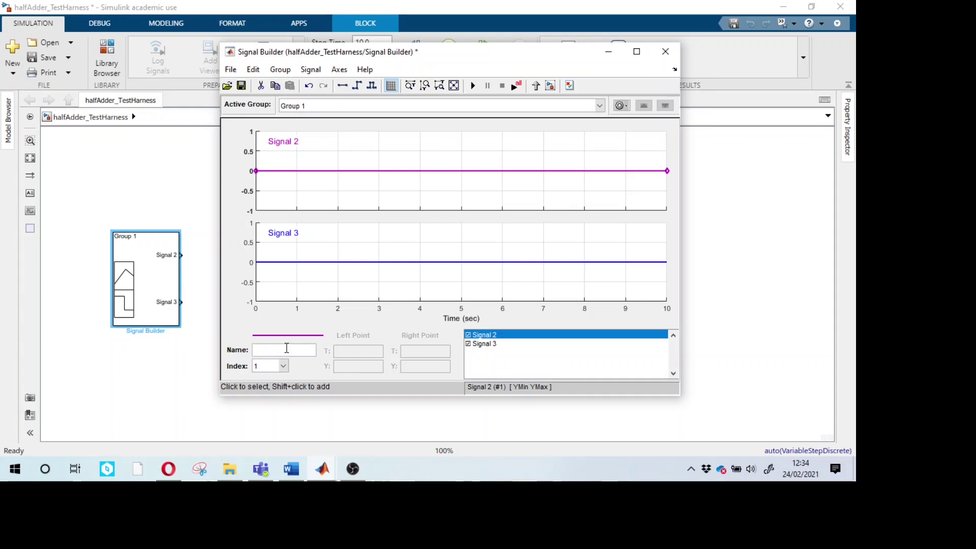
{"action": "key", "text": "Return"}
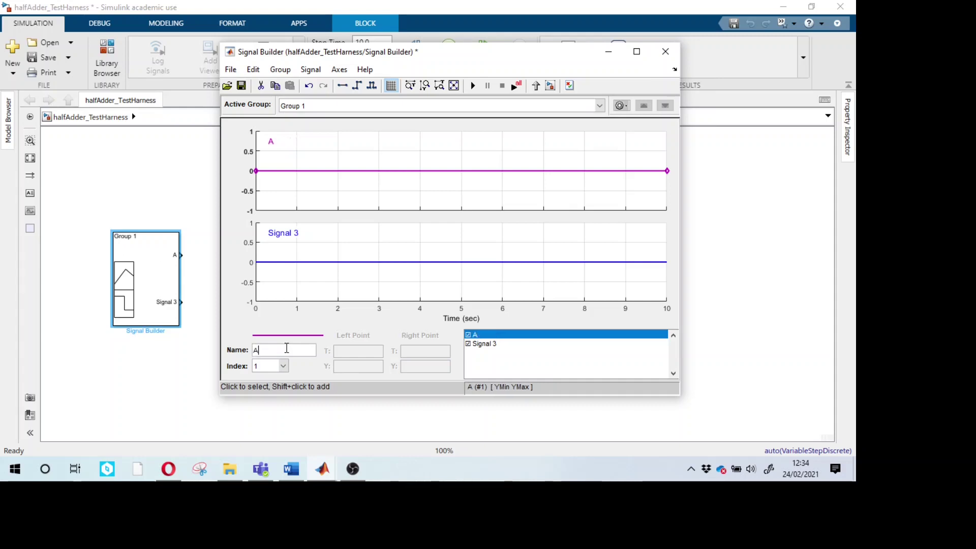
Step: Rename Signal 3, the lower constant signal, as B
{"action": "left_click", "coordinate": [362, 261]}
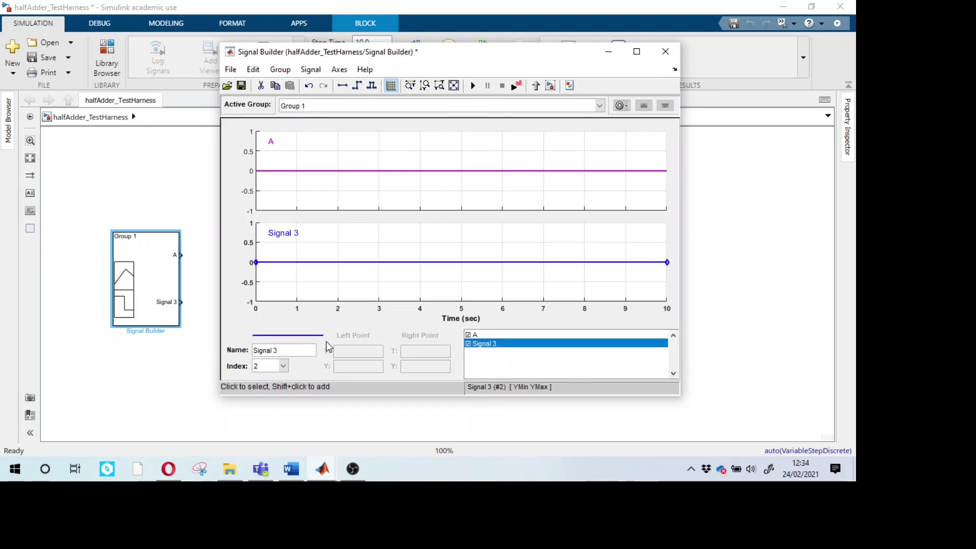
{"action": "key", "text": "BackSpace"}
{"action": "key", "text": "BackSpace"}
{"action": "key", "text": "BackSpace"}
{"action": "key", "text": "BackSpace"}
{"action": "key", "text": "BackSpace"}
{"action": "key", "text": "BackSpace"}
{"action": "key", "text": "BackSpace"}
{"action": "key", "text": "BackSpace"}
{"action": "type", "text": "B"}
{"action": "key", "text": "Return"}
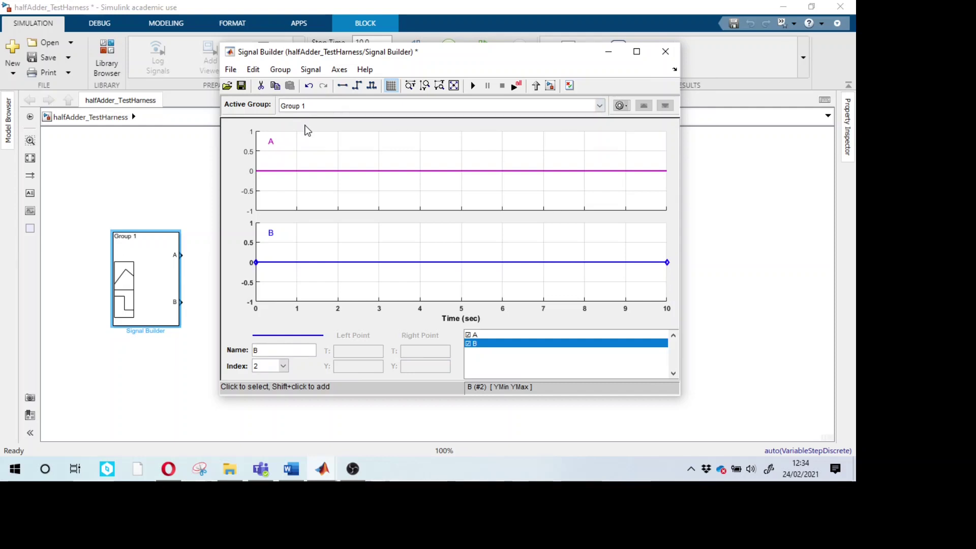
Step: Rename the active signal group as TestCase1
{"action": "left_click", "coordinate": [289, 74]}
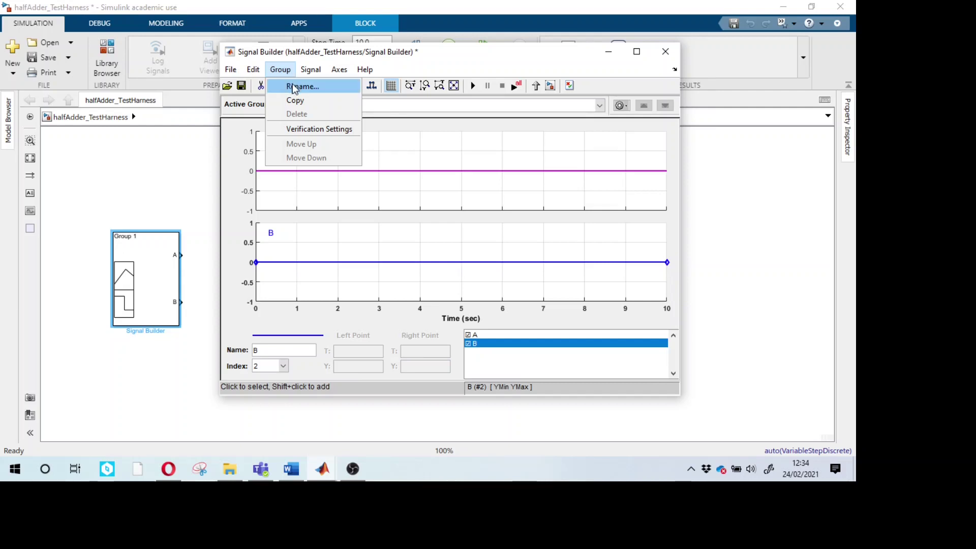
{"action": "left_click", "coordinate": [294, 88]}
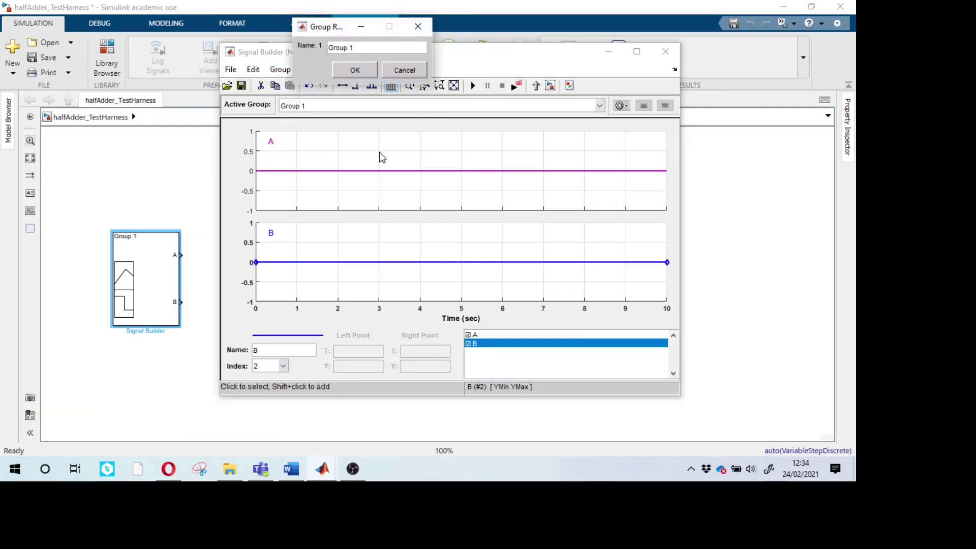
{"action": "key", "text": "BackSpace"}
{"action": "key", "text": "BackSpace"}
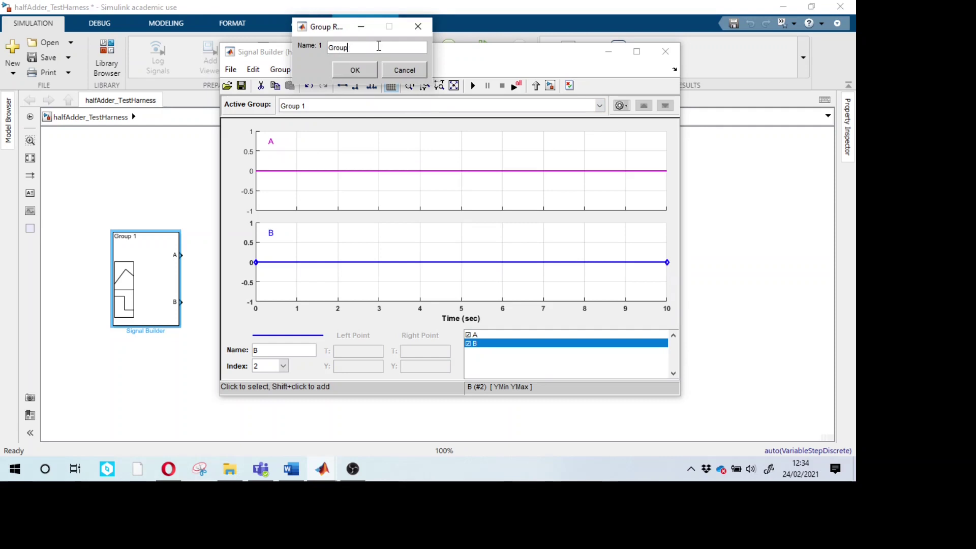
{"action": "type", "text": "TestCAse1"}
{"action": "key", "text": "BackSpace"}
{"action": "key", "text": "BackSpace"}
{"action": "key", "text": "BackSpace"}
{"action": "key", "text": "BackSpace"}
{"action": "type", "text": "ase1"}
{"action": "left_click", "coordinate": [356, 71]}
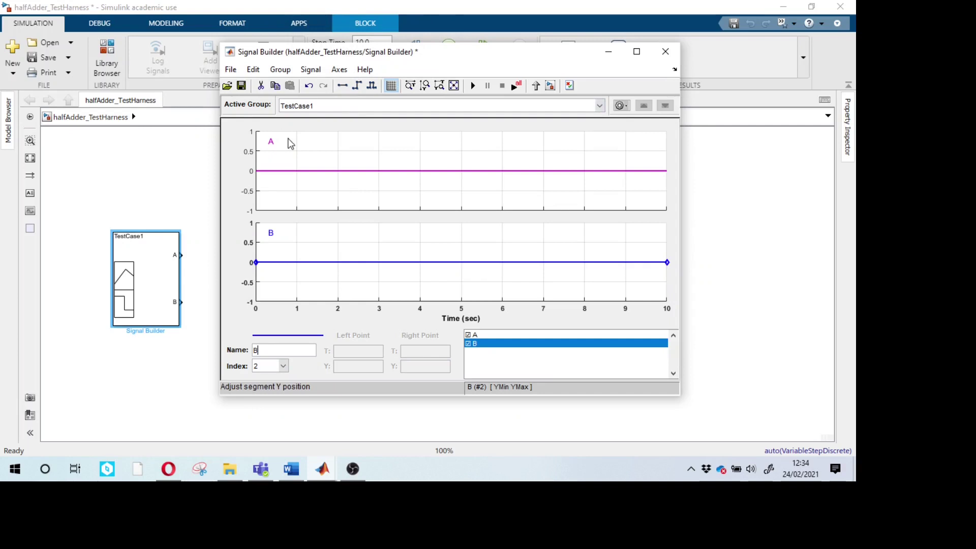
Step: Copy the TestCase1 signal group three times, keeping TestCase1 as the active group
{"action": "left_click", "coordinate": [279, 74]}
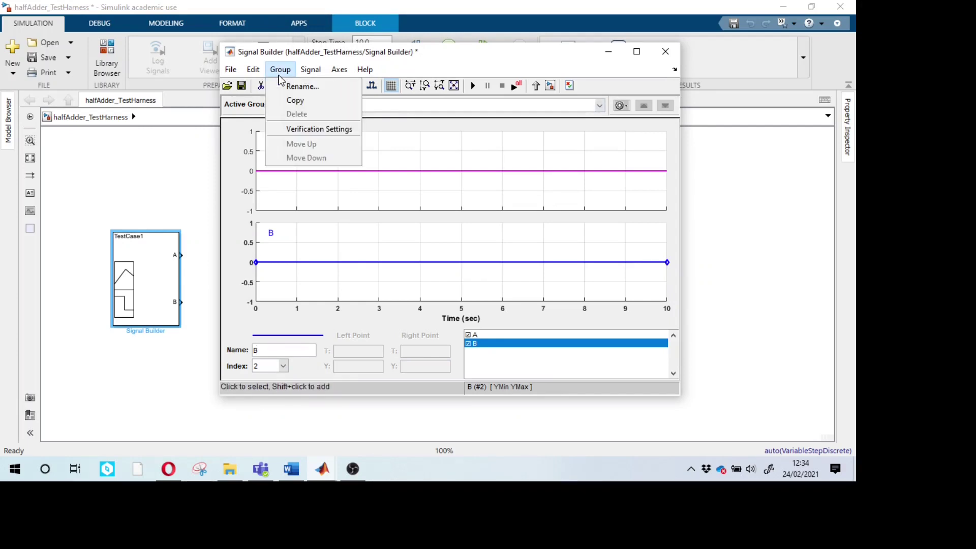
{"action": "left_click", "coordinate": [288, 99]}
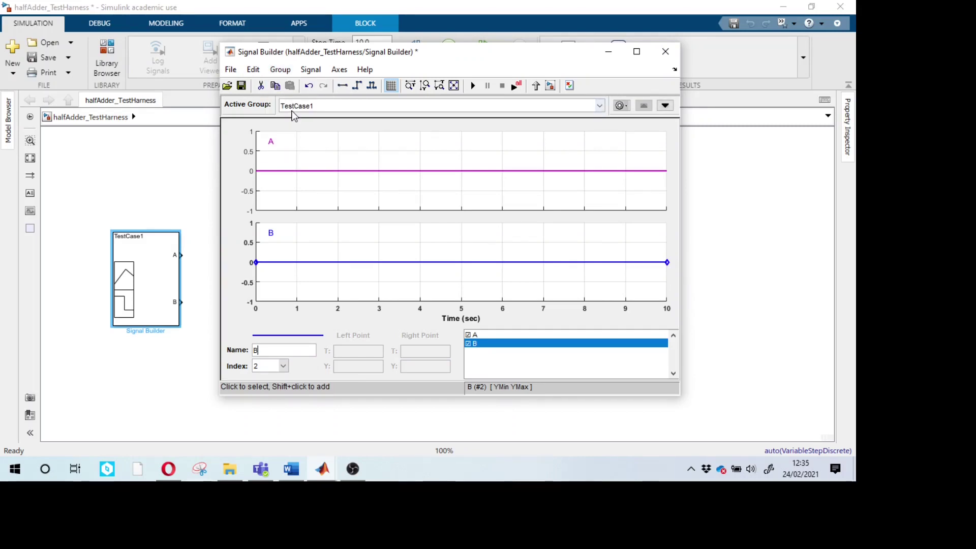
{"action": "left_click", "coordinate": [293, 113]}
{"action": "left_click", "coordinate": [279, 70]}
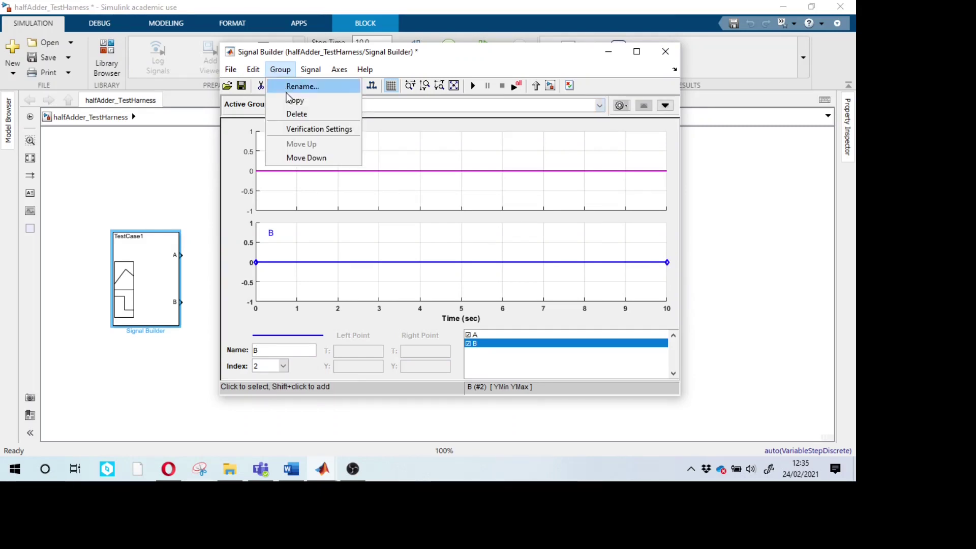
{"action": "left_click", "coordinate": [288, 99]}
{"action": "left_click", "coordinate": [298, 105]}
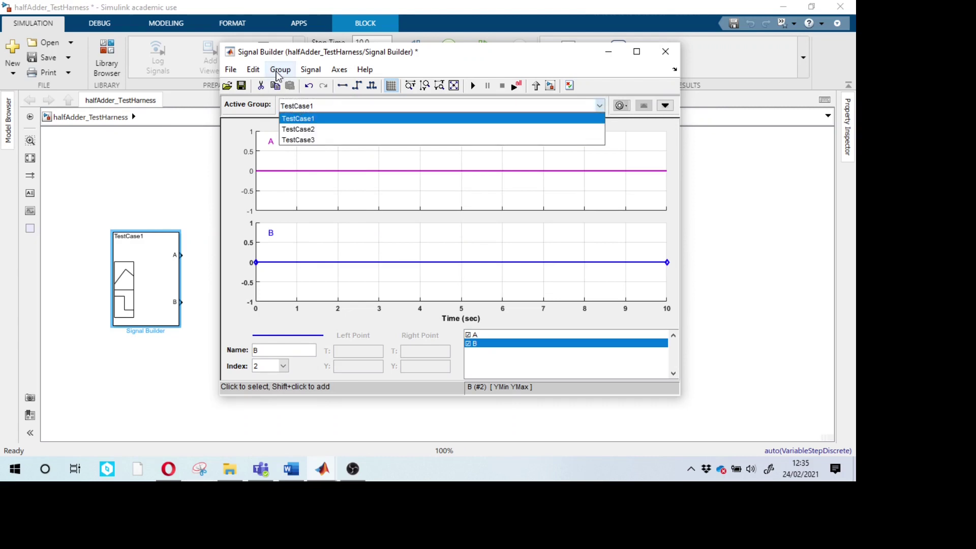
{"action": "left_click", "coordinate": [279, 71]}
{"action": "left_click", "coordinate": [290, 99]}
{"action": "left_click", "coordinate": [298, 106]}
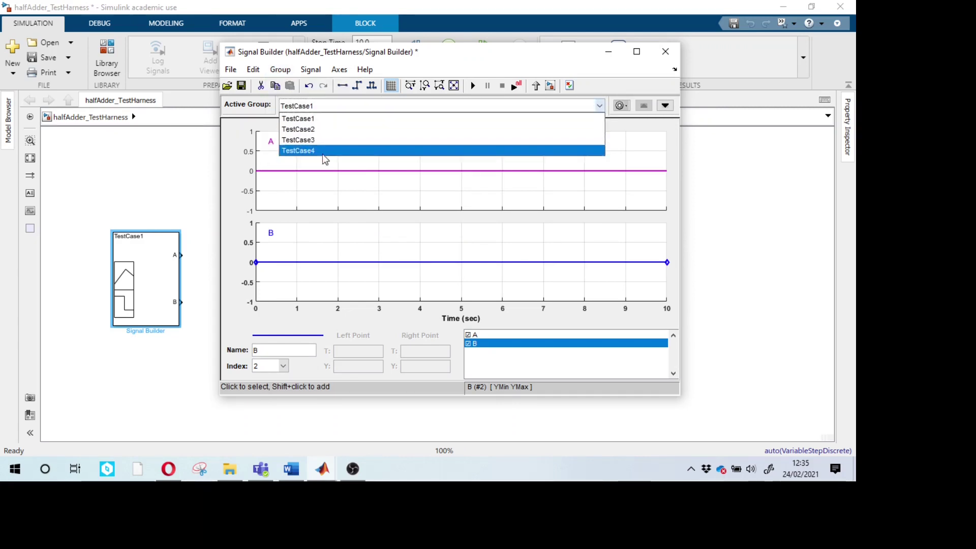
{"action": "left_click", "coordinate": [315, 119]}
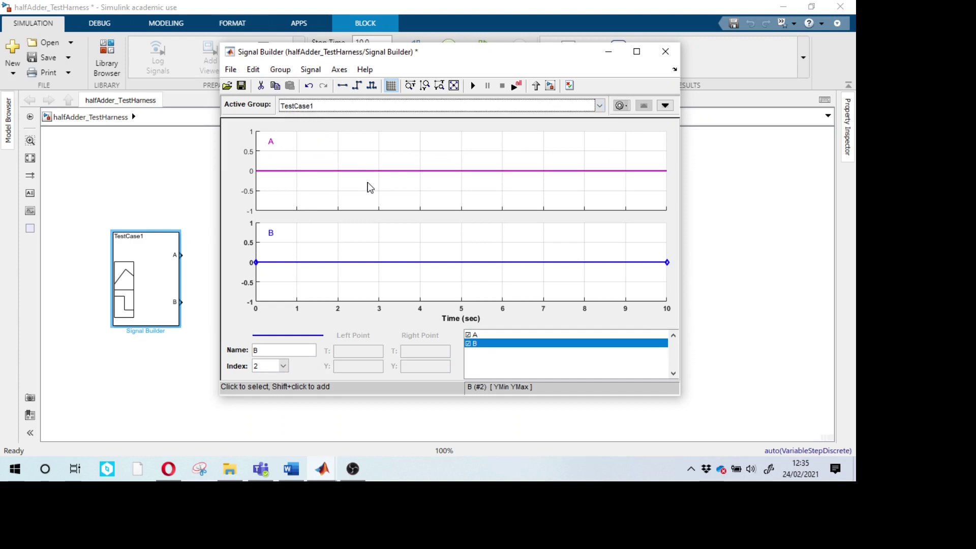
Step: Connect Signal Builder outputs A and B to the matching TestHarness inputs, then lower the Signal Builder block slightly and enlarge it
{"action": "left_click", "coordinate": [666, 52]}
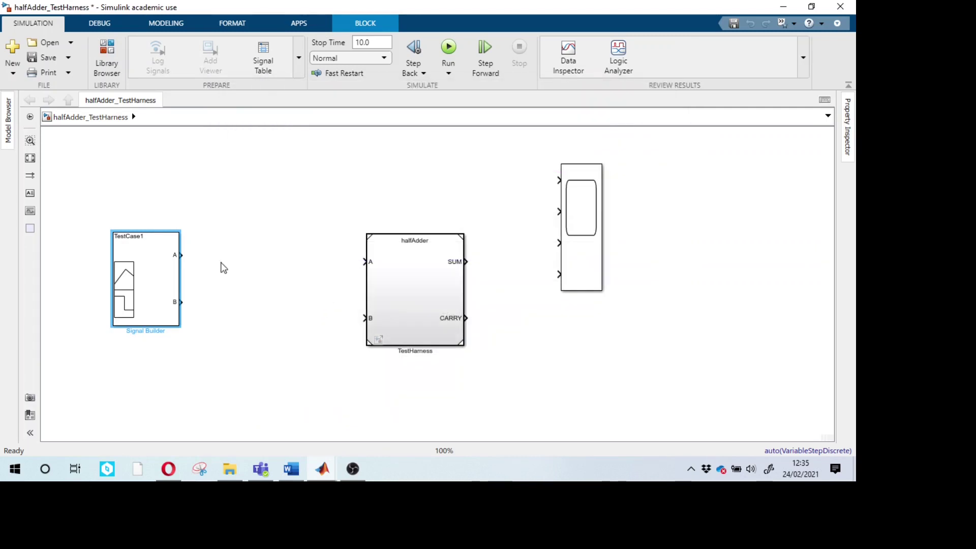
{"action": "left_click_drag", "start_coordinate": [181, 255], "coordinate": [371, 266]}
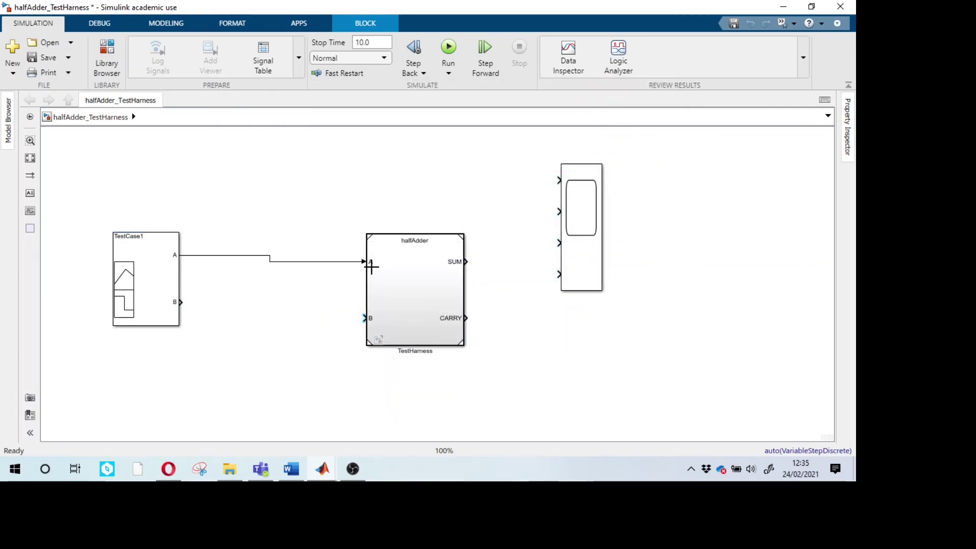
{"action": "left_click_drag", "start_coordinate": [181, 302], "coordinate": [365, 318]}
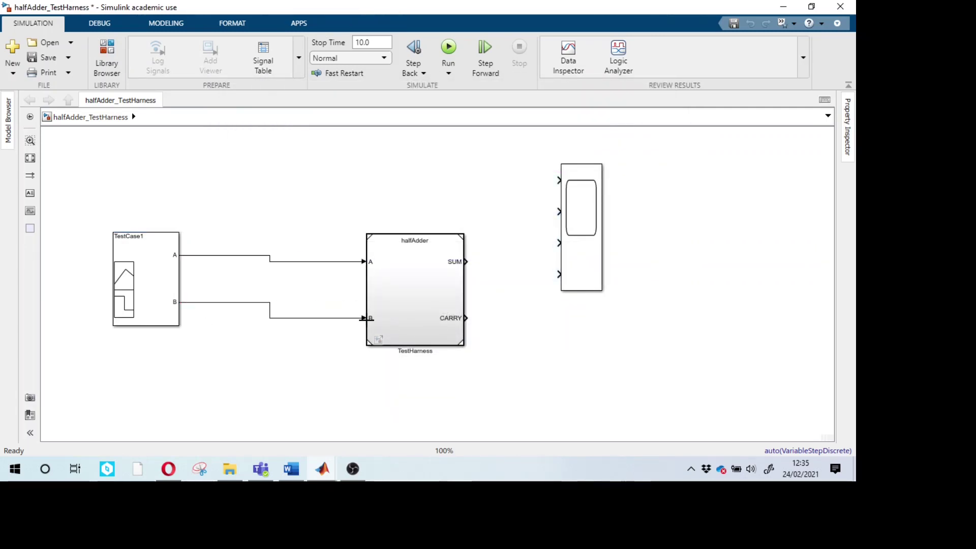
{"action": "left_click_drag", "start_coordinate": [167, 289], "coordinate": [168, 307]}
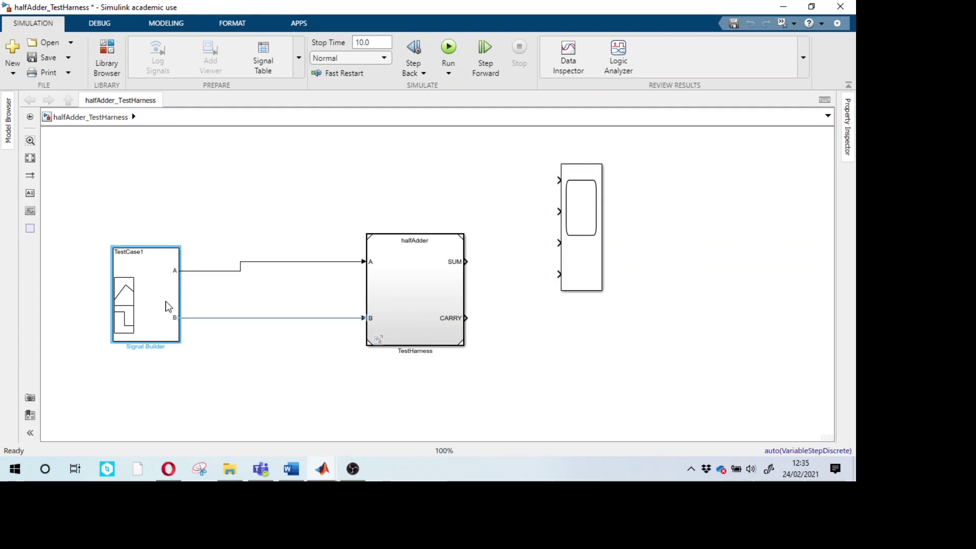
{"action": "left_click_drag", "start_coordinate": [181, 246], "coordinate": [192, 224]}
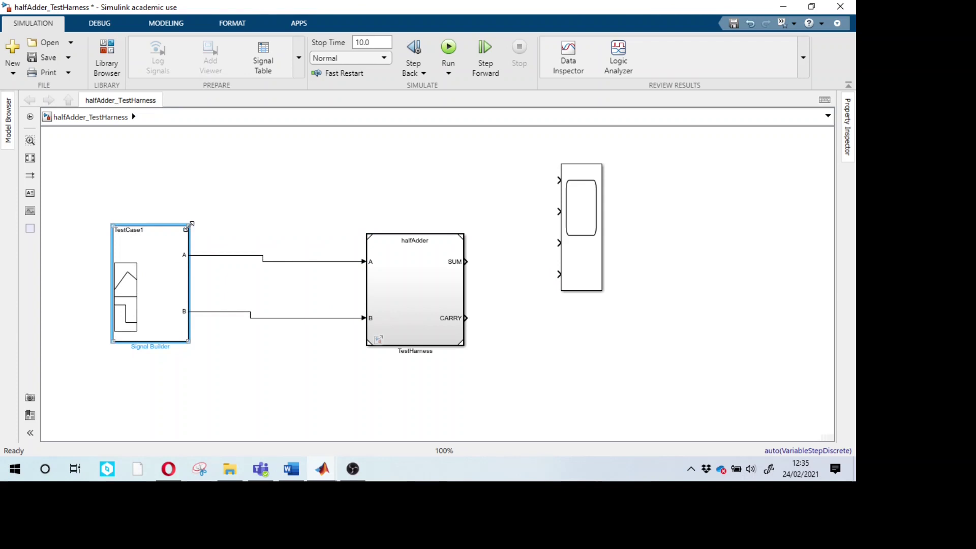
Step: Align the Signal Builder outputs with the TestHarness inputs, then connect SUM and CARRY to the third and fourth Scope inputs
{"action": "left_click_drag", "start_coordinate": [168, 279], "coordinate": [164, 285]}
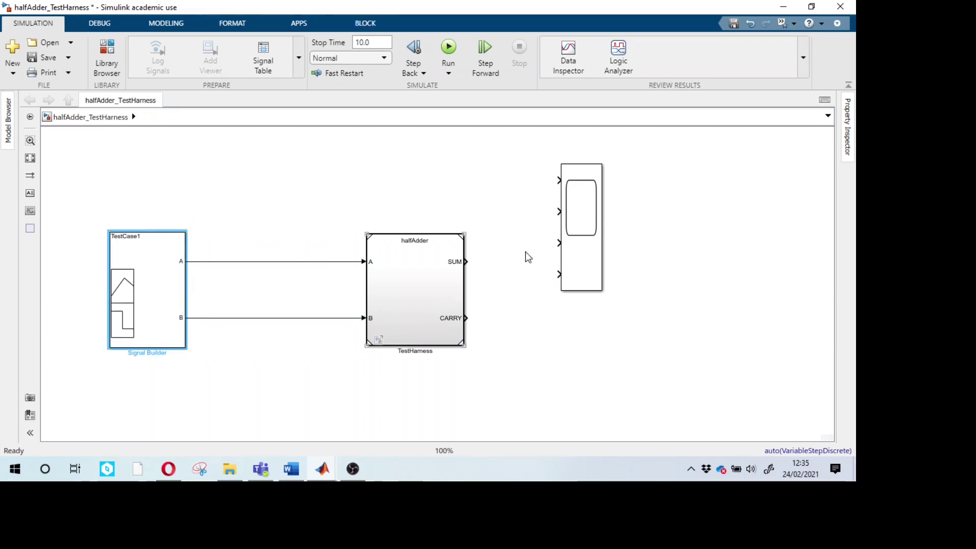
{"action": "left_click_drag", "start_coordinate": [467, 261], "coordinate": [576, 236]}
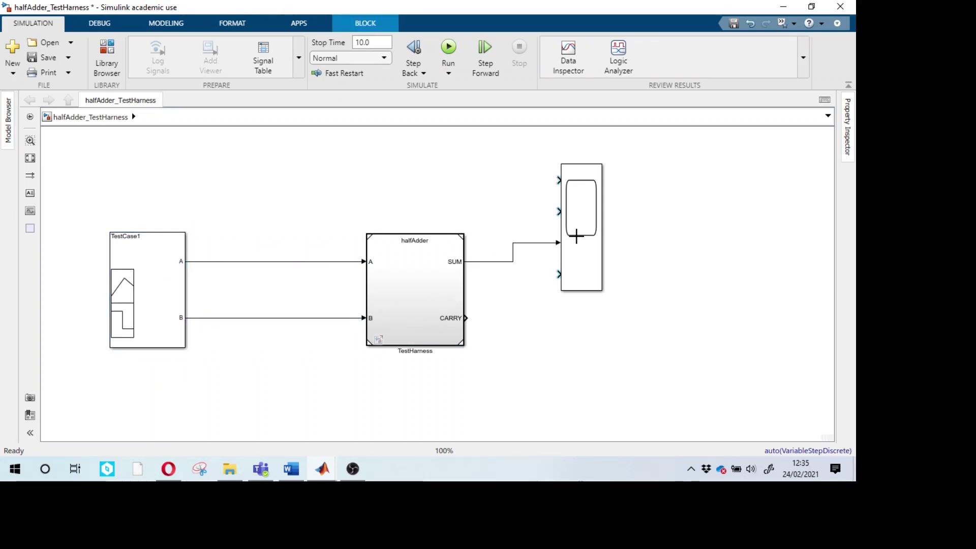
{"action": "left_click_drag", "start_coordinate": [465, 319], "coordinate": [559, 274]}
Step: Branch signals A and B to the first and second Scope inputs, and save the model
{"action": "left_click_drag", "start_coordinate": [558, 180], "coordinate": [229, 261]}
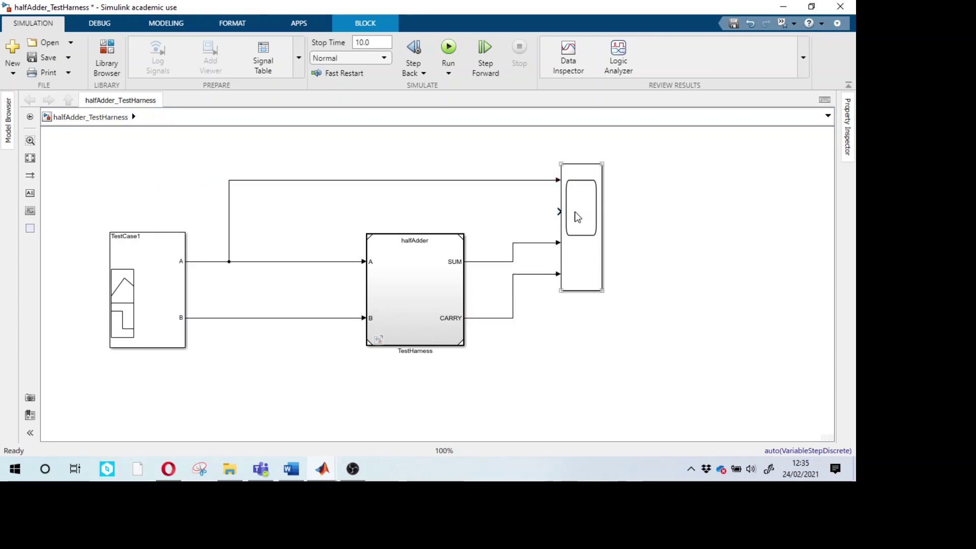
{"action": "left_click_drag", "start_coordinate": [559, 211], "coordinate": [296, 318]}
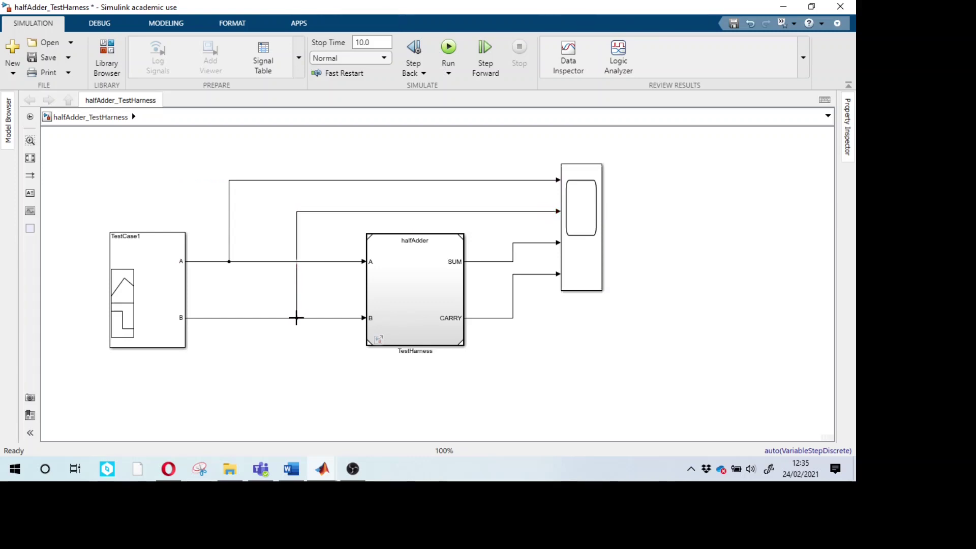
{"action": "left_click", "coordinate": [42, 59]}
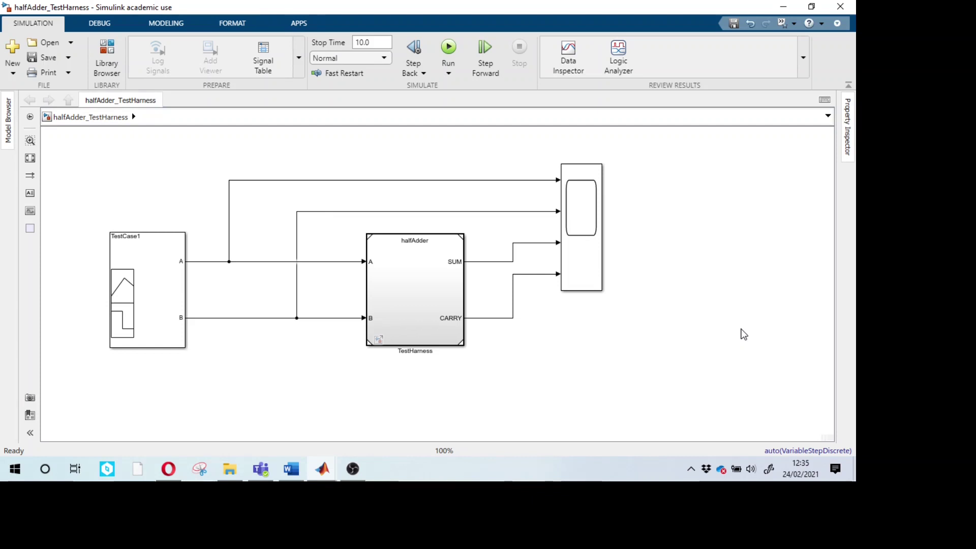
Step: Update the diagram and check the signal data types between the Signal Builder and TestHarness blocks
{"action": "key", "text": "ctrl+t"}
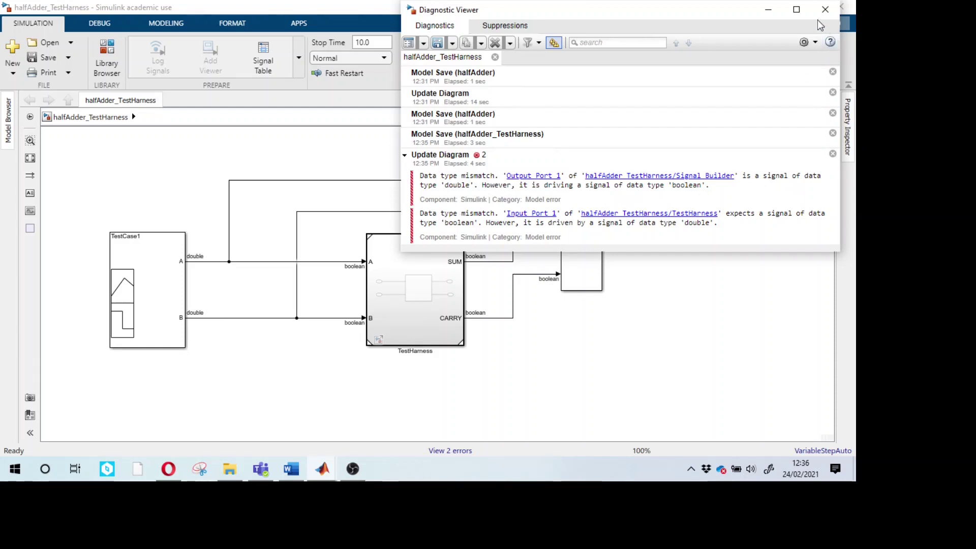
{"action": "left_click", "coordinate": [768, 10]}
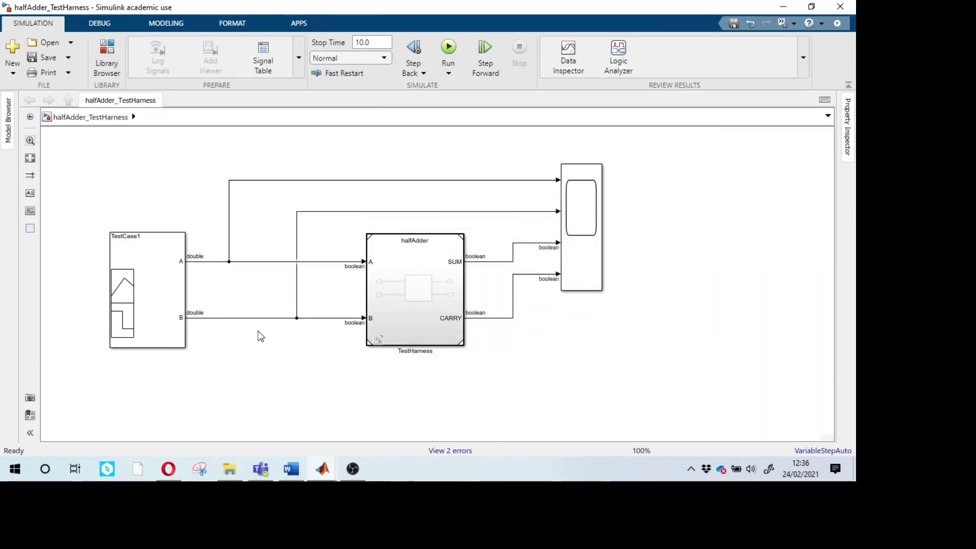
{"action": "left_click", "coordinate": [153, 303]}
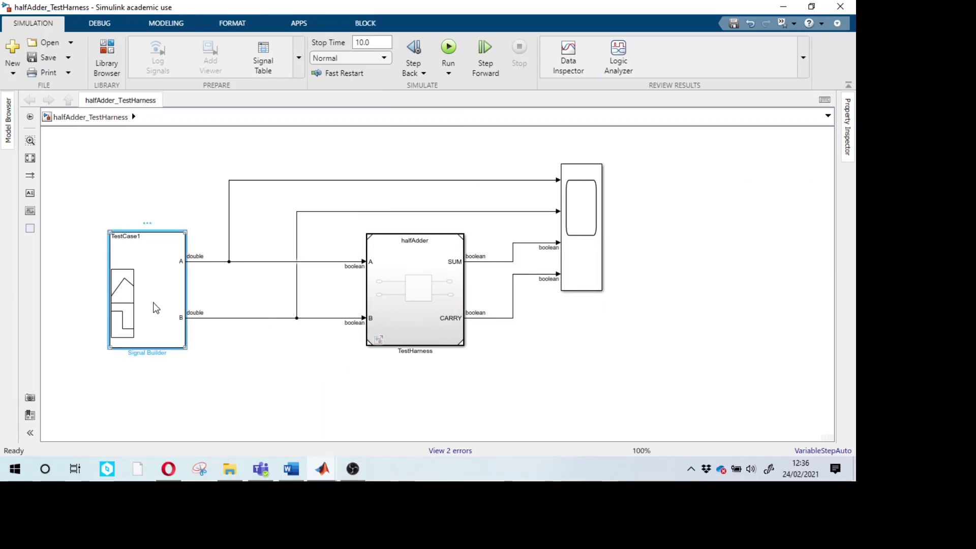
{"action": "left_click", "coordinate": [435, 304]}
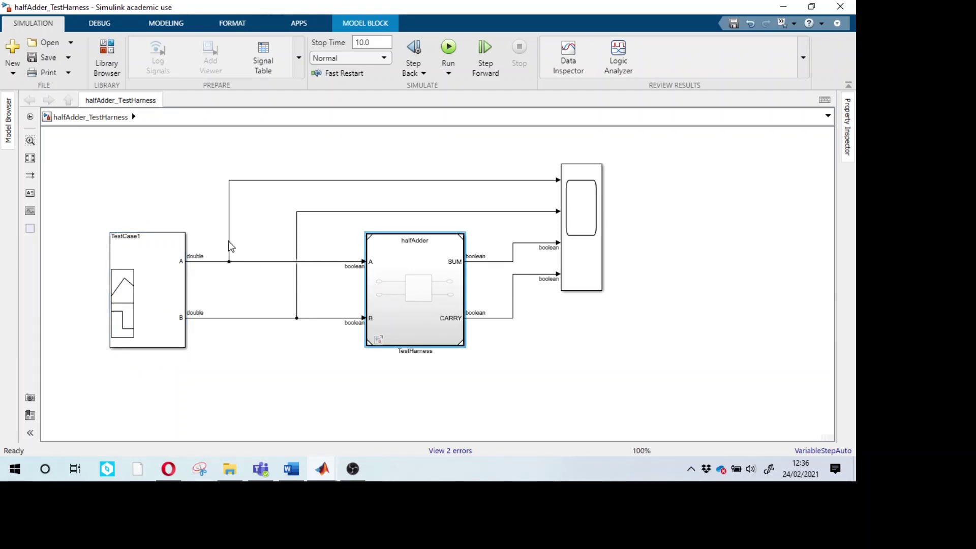
Step: Shift the A and B branch lines closer to TestHarness and move the Signal Builder farther from it to make room
{"action": "left_click_drag", "start_coordinate": [230, 246], "coordinate": [332, 254]}
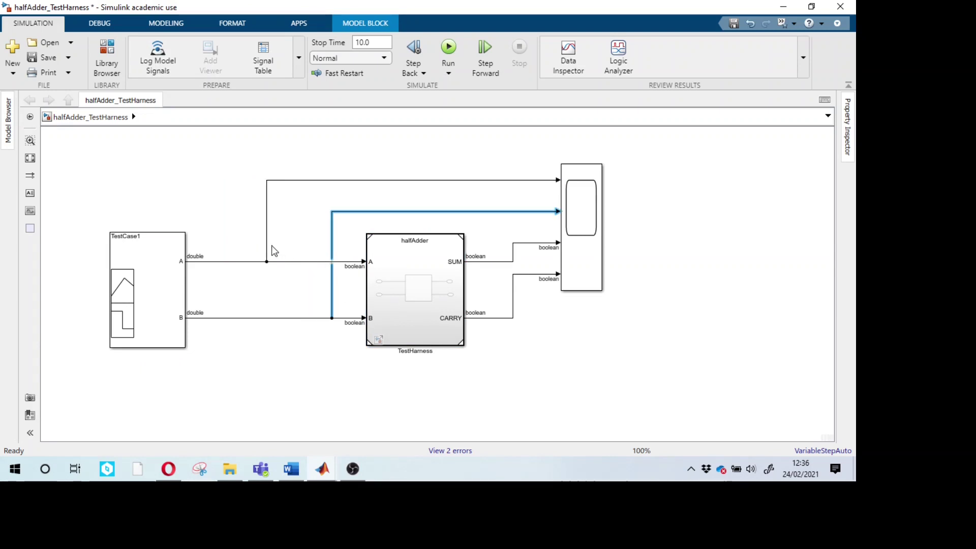
{"action": "left_click_drag", "start_coordinate": [269, 250], "coordinate": [323, 254]}
{"action": "left_click_drag", "start_coordinate": [165, 285], "coordinate": [150, 285]}
Step: Insert a Data Type Conversion block in the A line and place a copy of it in the B line
{"action": "double_click", "coordinate": [233, 209]}
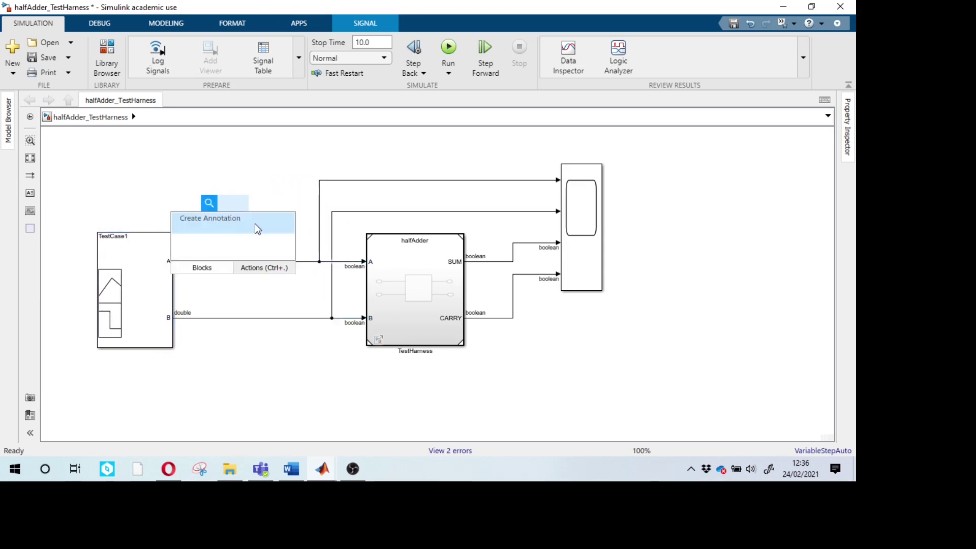
{"action": "type", "text": "data"}
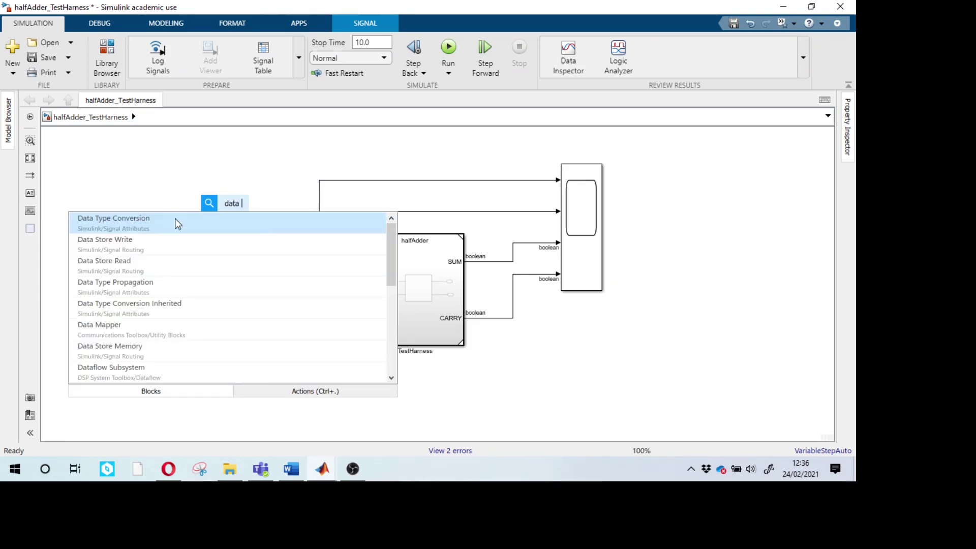
{"action": "left_click", "coordinate": [176, 220]}
{"action": "left_click_drag", "start_coordinate": [232, 209], "coordinate": [243, 334]}
{"action": "left_click", "coordinate": [256, 351]}
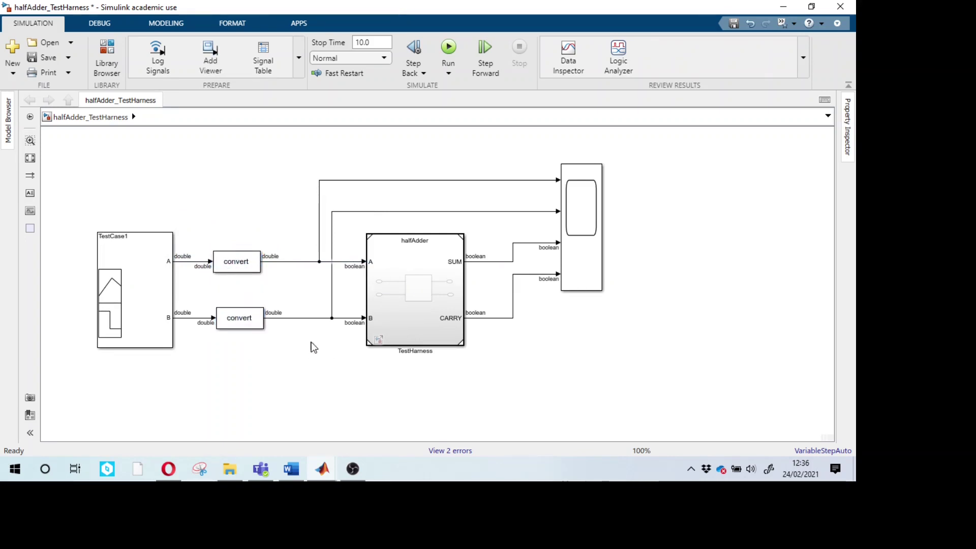
Step: Set the output data type of the conversion block on signal A to boolean
{"action": "left_click", "coordinate": [245, 271]}
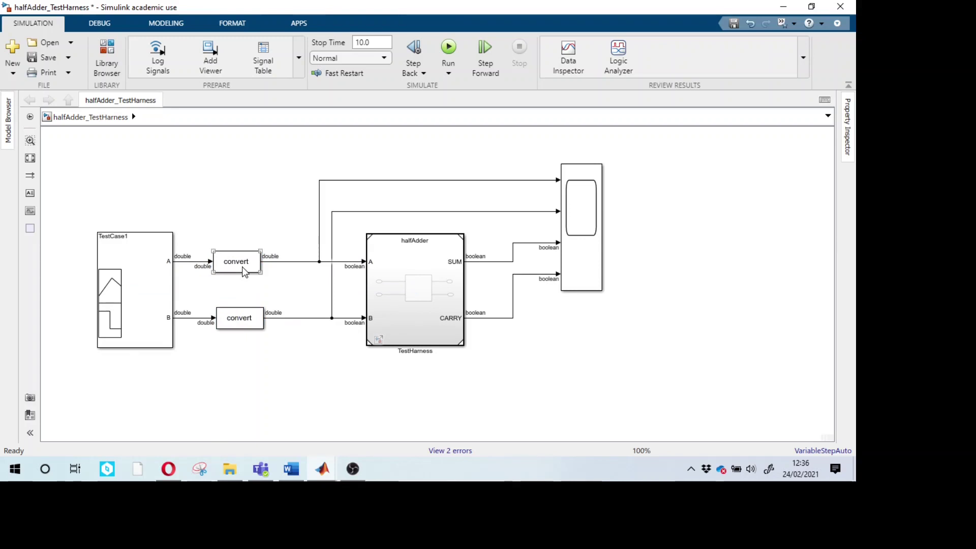
{"action": "double_click", "coordinate": [243, 268]}
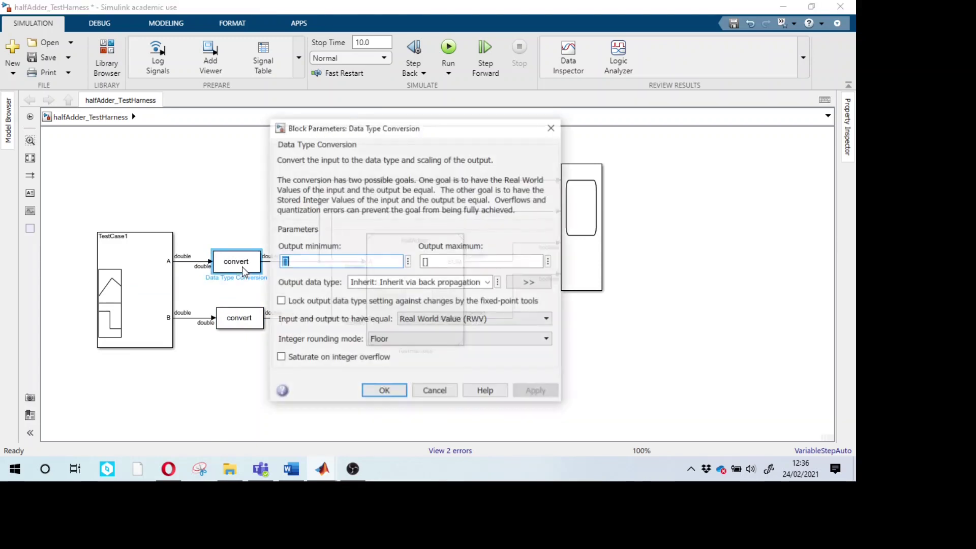
{"action": "left_click", "coordinate": [487, 285]}
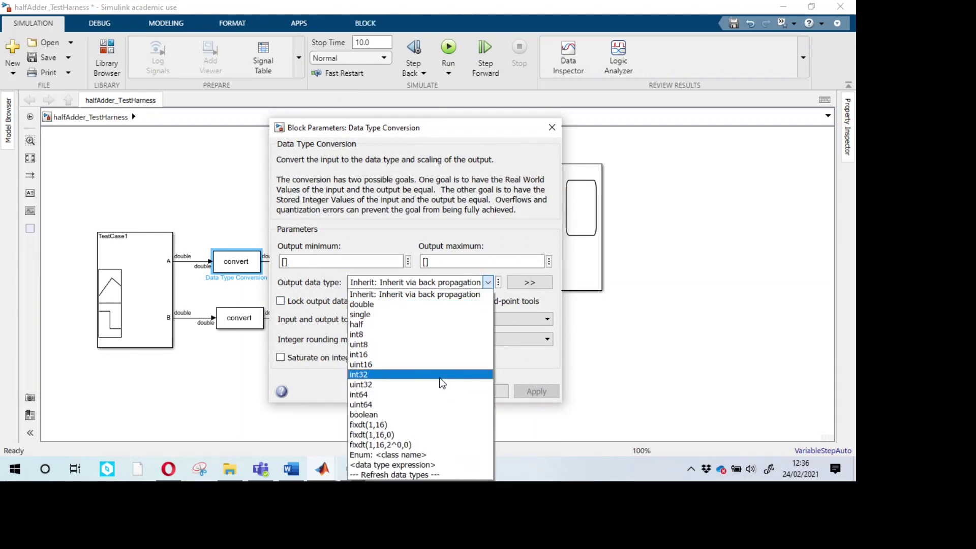
{"action": "left_click", "coordinate": [418, 413]}
{"action": "left_click", "coordinate": [384, 391]}
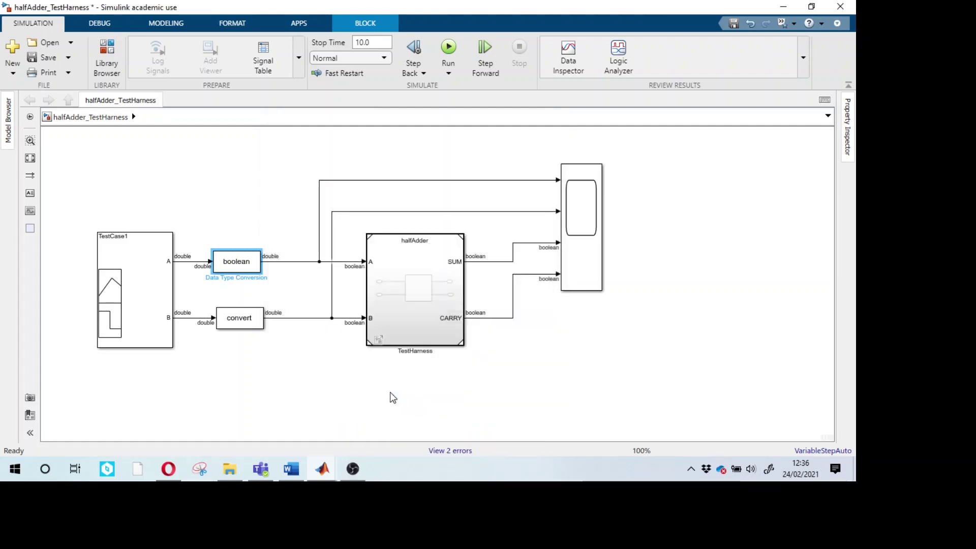
Step: Set the output data type of the conversion block on signal B to boolean
{"action": "left_click", "coordinate": [249, 325]}
{"action": "double_click", "coordinate": [249, 327]}
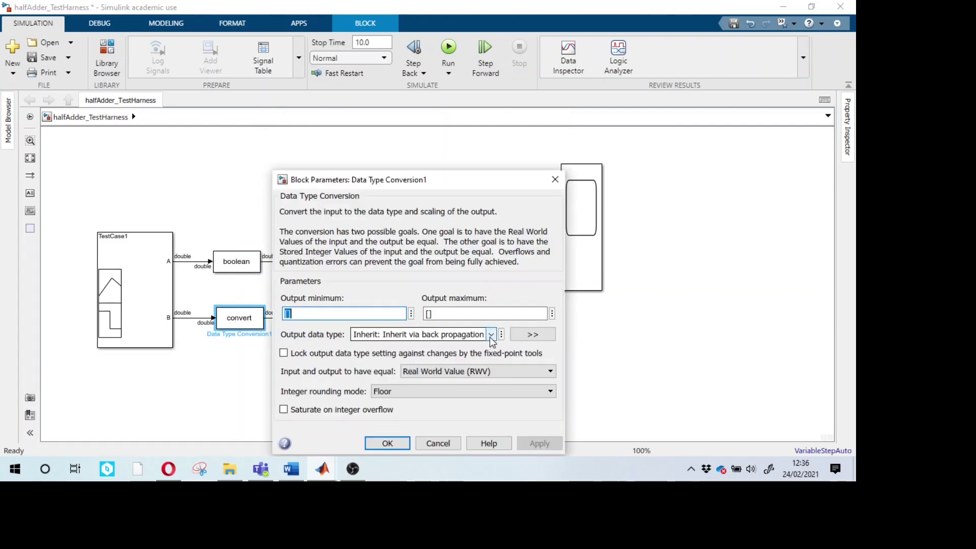
{"action": "left_click", "coordinate": [491, 334]}
{"action": "left_click", "coordinate": [386, 262]}
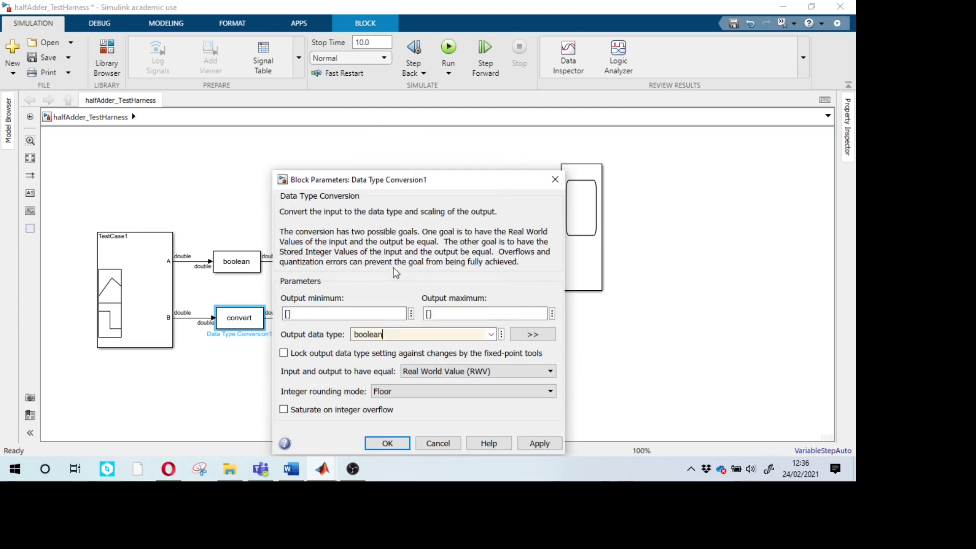
{"action": "left_click", "coordinate": [387, 443]}
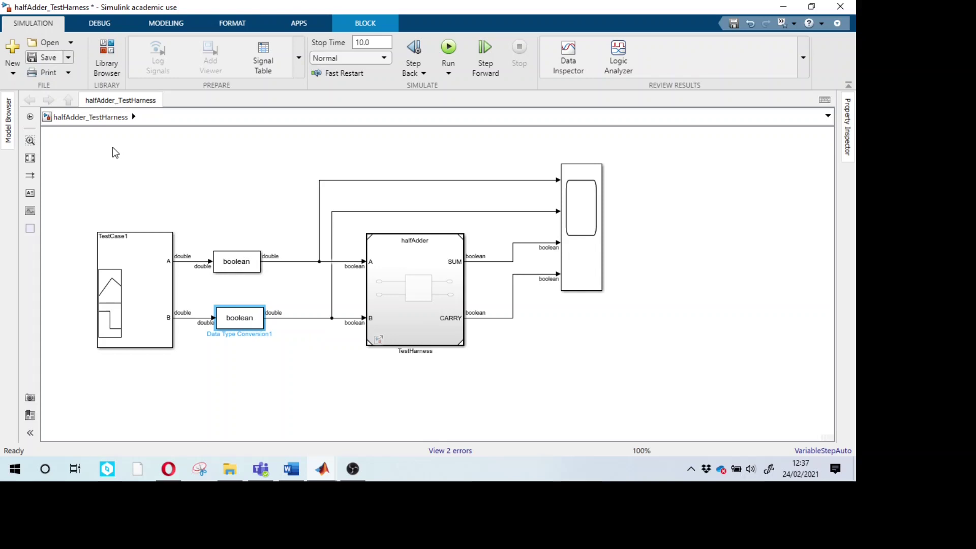
Step: Name the four signals entering the Scope A, B, SUM and CARRY, and save the model
{"action": "left_click", "coordinate": [365, 181]}
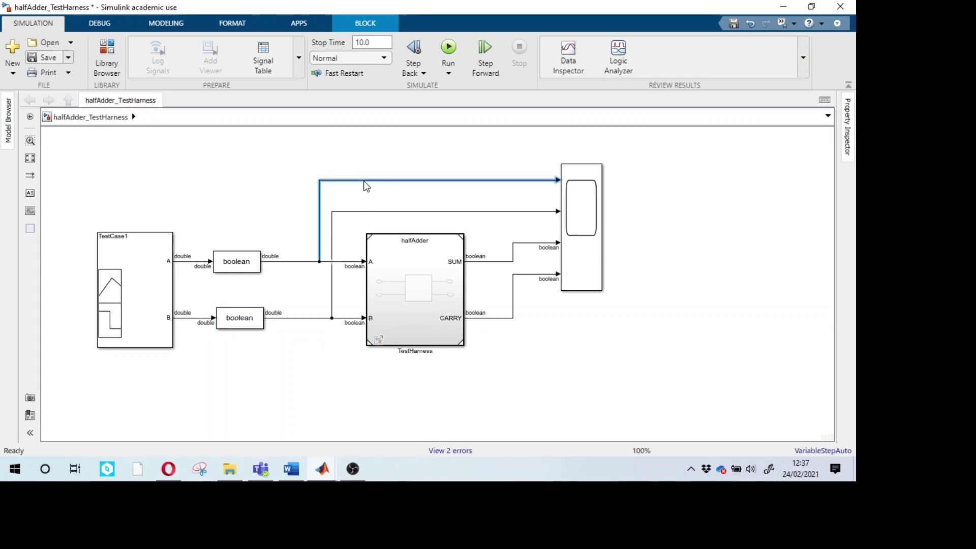
{"action": "type", "text": "A"}
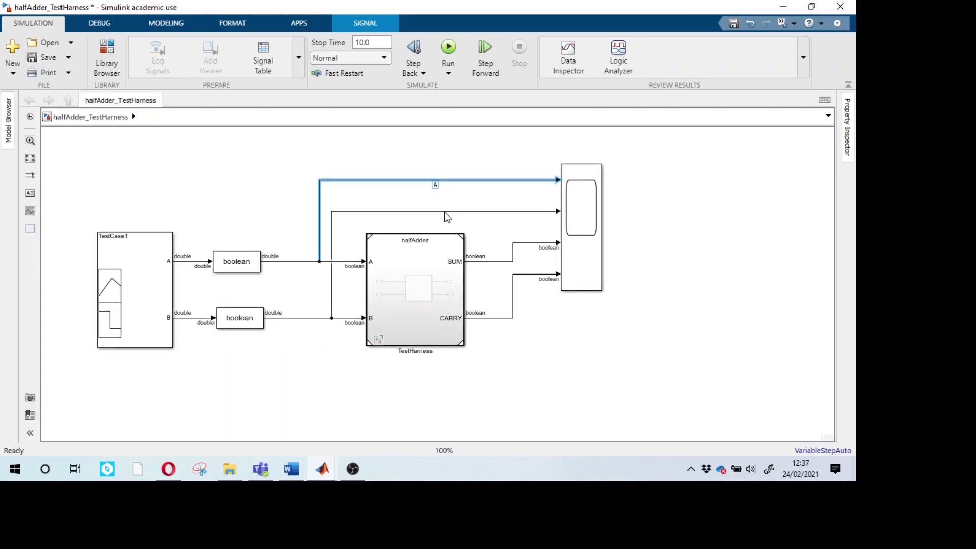
{"action": "double_click", "coordinate": [445, 211]}
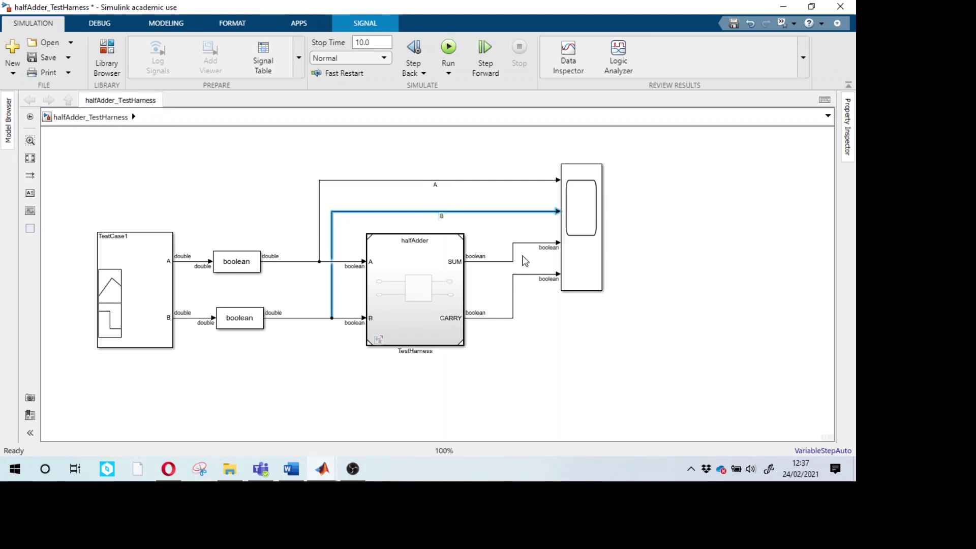
{"action": "type", "text": "B"}
{"action": "double_click", "coordinate": [490, 262]}
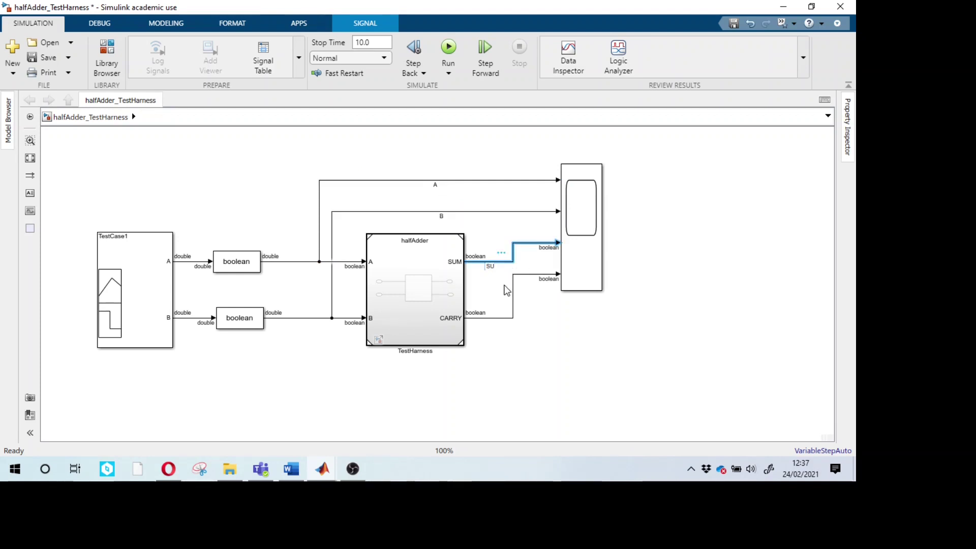
{"action": "double_click", "coordinate": [498, 318]}
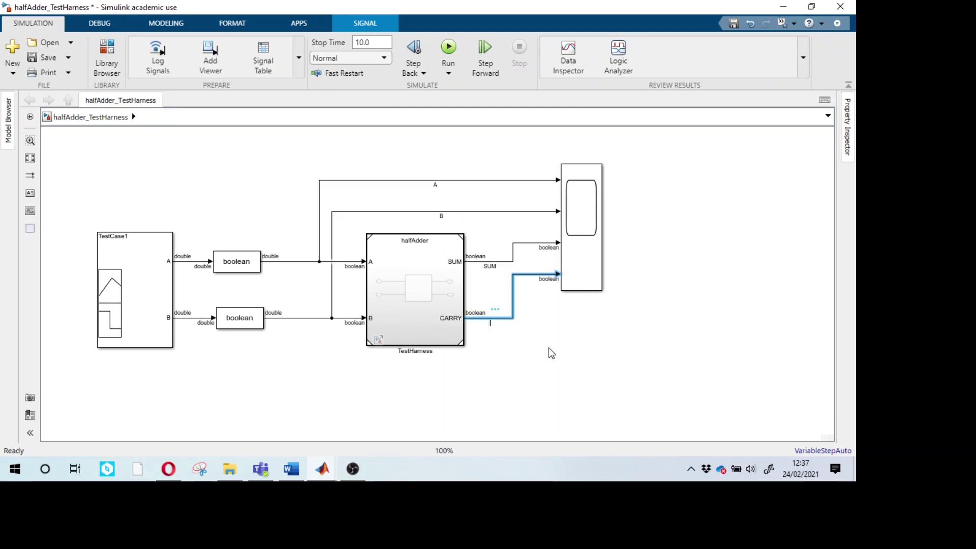
{"action": "type", "text": "CARRY"}
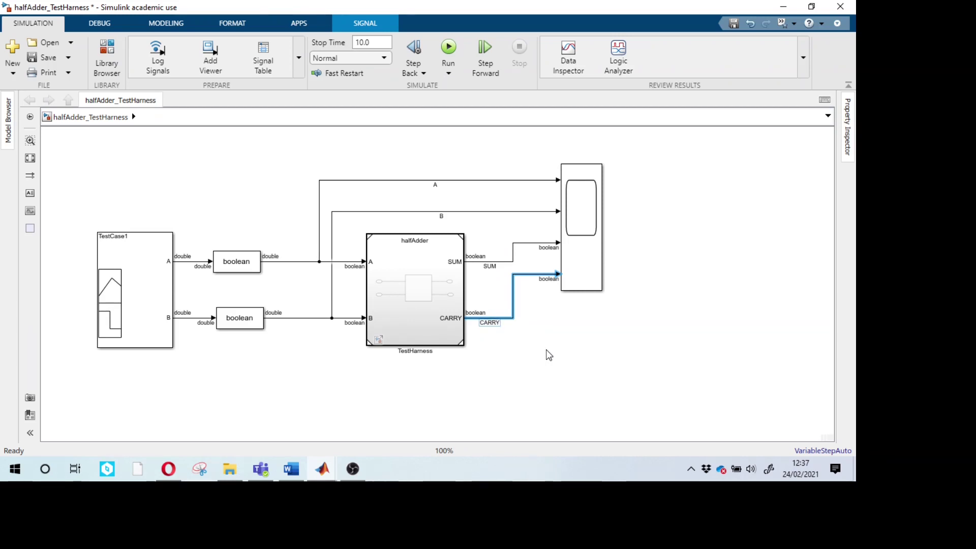
{"action": "left_click", "coordinate": [545, 349]}
{"action": "left_click", "coordinate": [50, 58]}
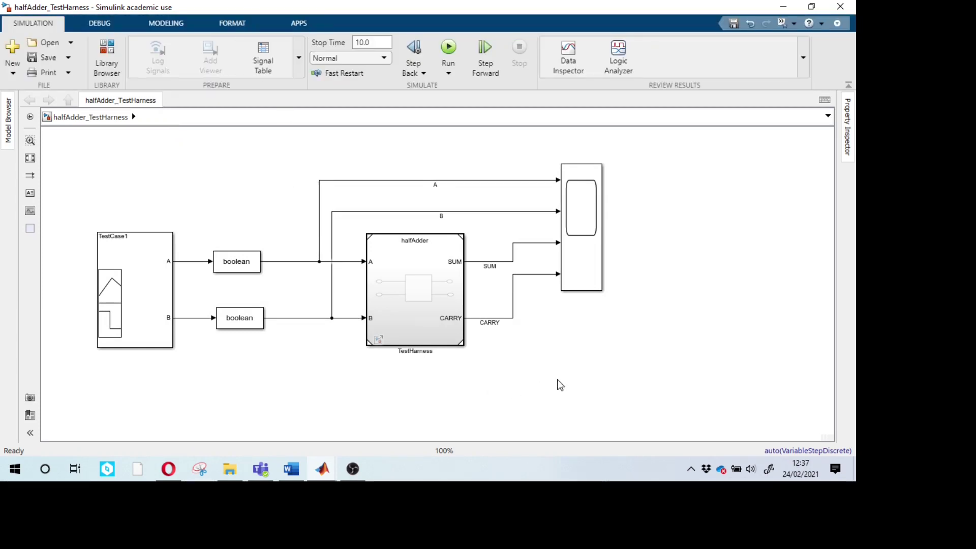
Step: Open the Scope and set its display layout to four rows in one column
{"action": "left_click", "coordinate": [120, 261]}
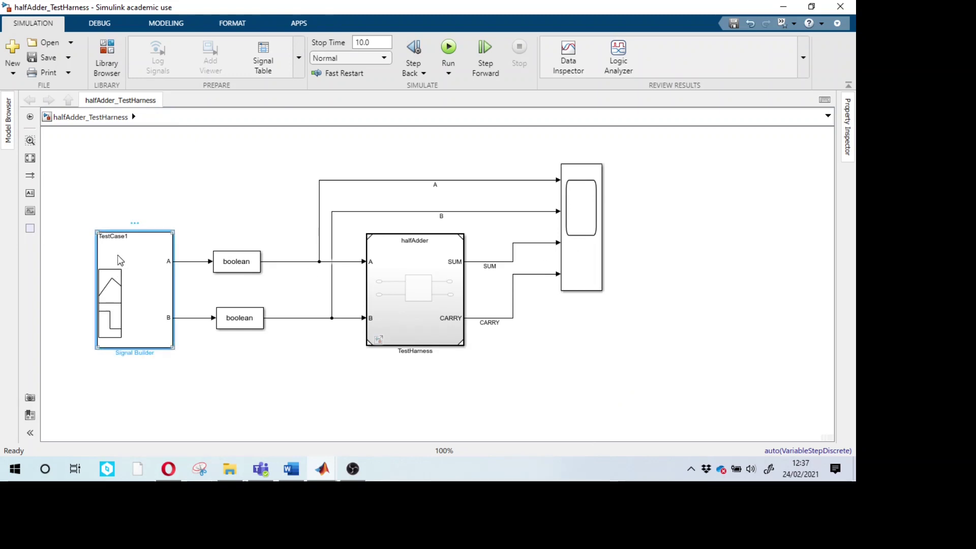
{"action": "left_click", "coordinate": [594, 269]}
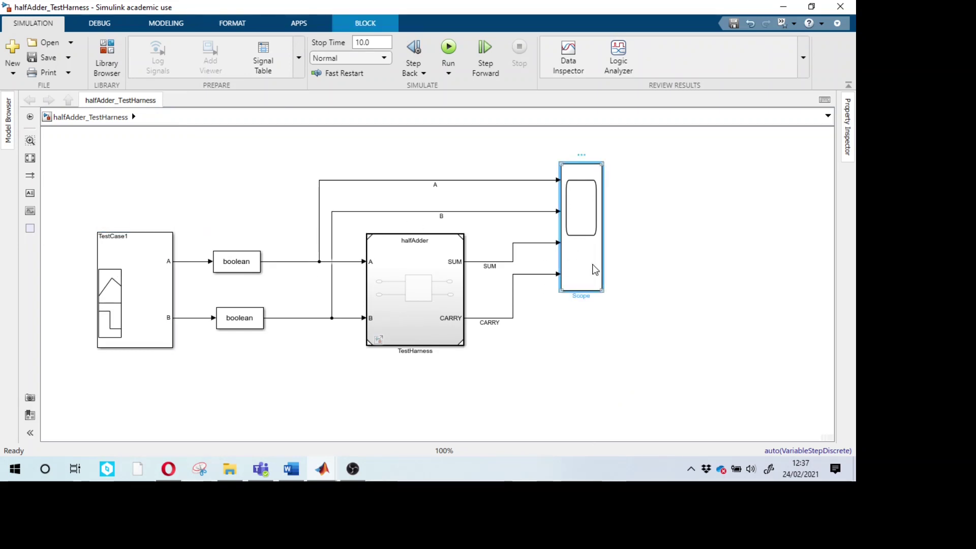
{"action": "double_click", "coordinate": [595, 269]}
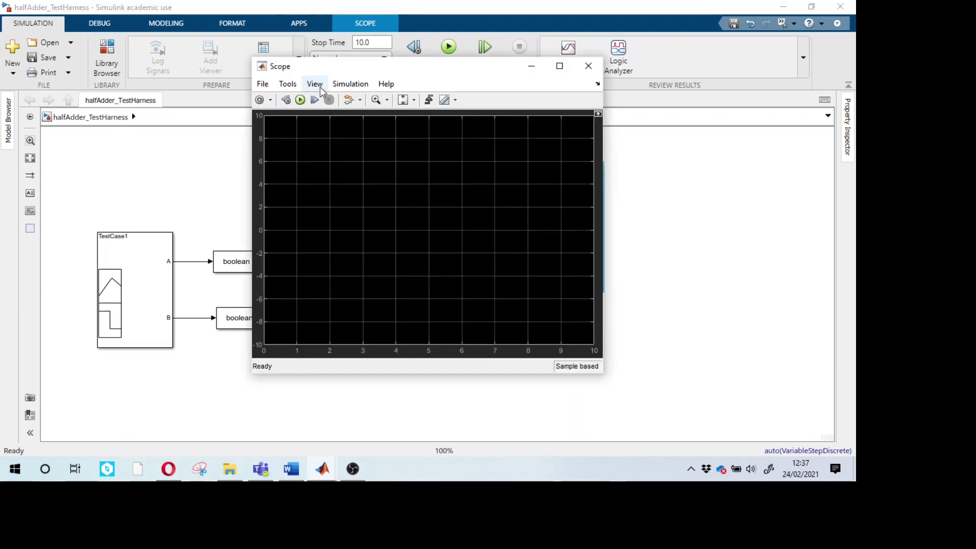
{"action": "left_click", "coordinate": [314, 85]}
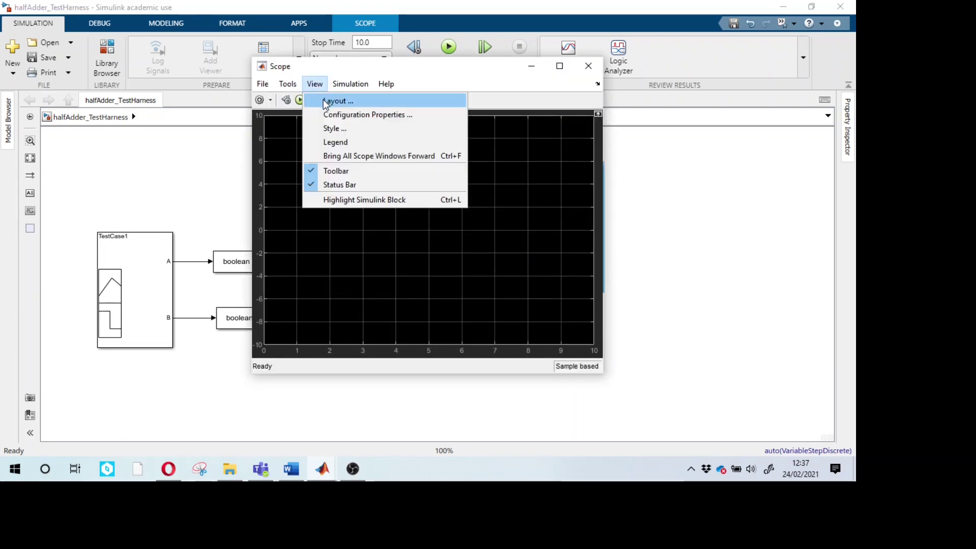
{"action": "left_click", "coordinate": [325, 101]}
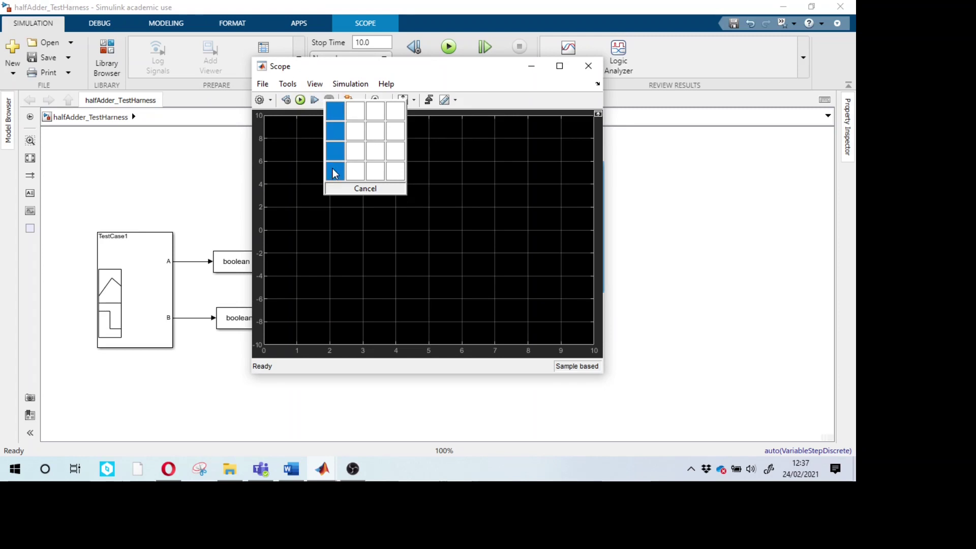
{"action": "left_click", "coordinate": [332, 169]}
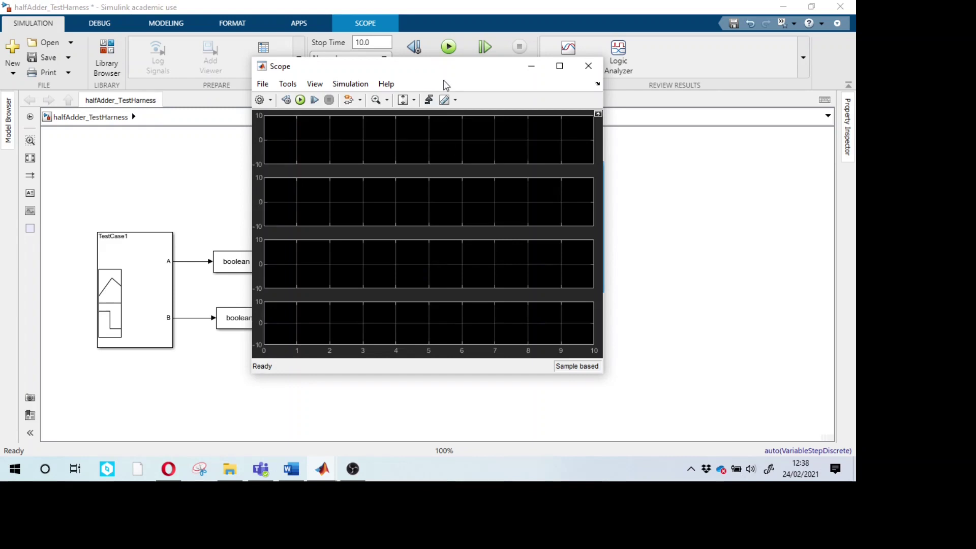
Step: Run the simulation with TestCase1 active and bring the Scope window forward to view the four signals
{"action": "left_click", "coordinate": [449, 47]}
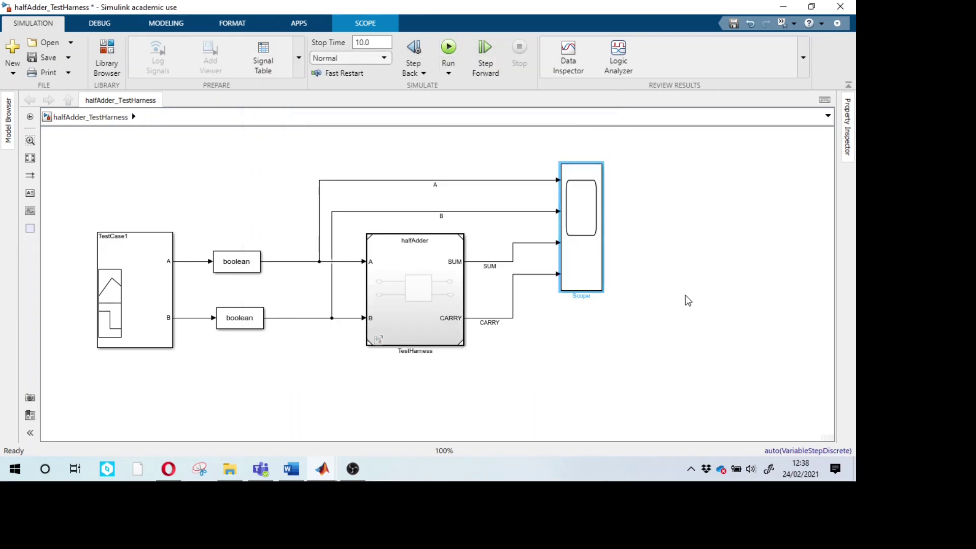
{"action": "left_click", "coordinate": [322, 469]}
{"action": "left_click", "coordinate": [578, 422]}
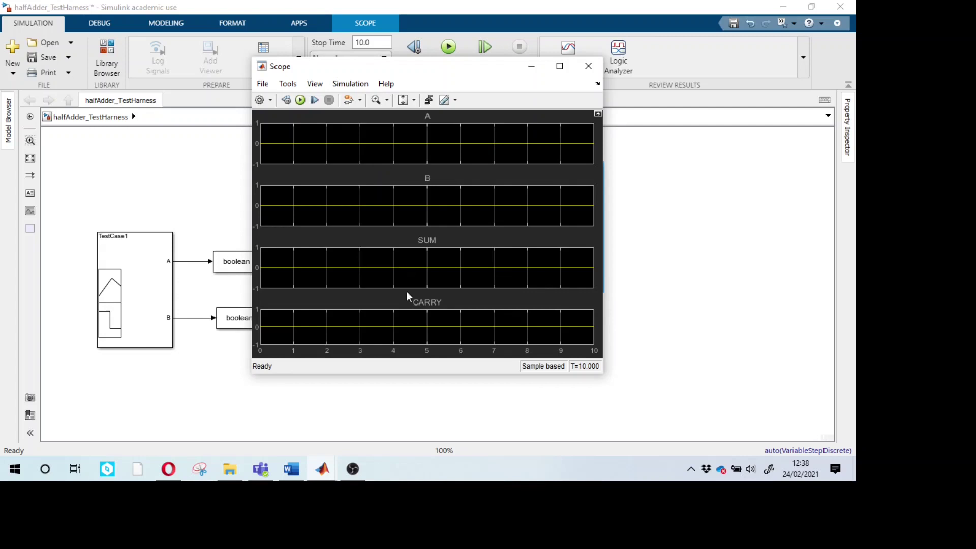
Step: Minimize the Scope, open the Signal Builder block and make TestCase2 the active group
{"action": "left_click", "coordinate": [534, 72]}
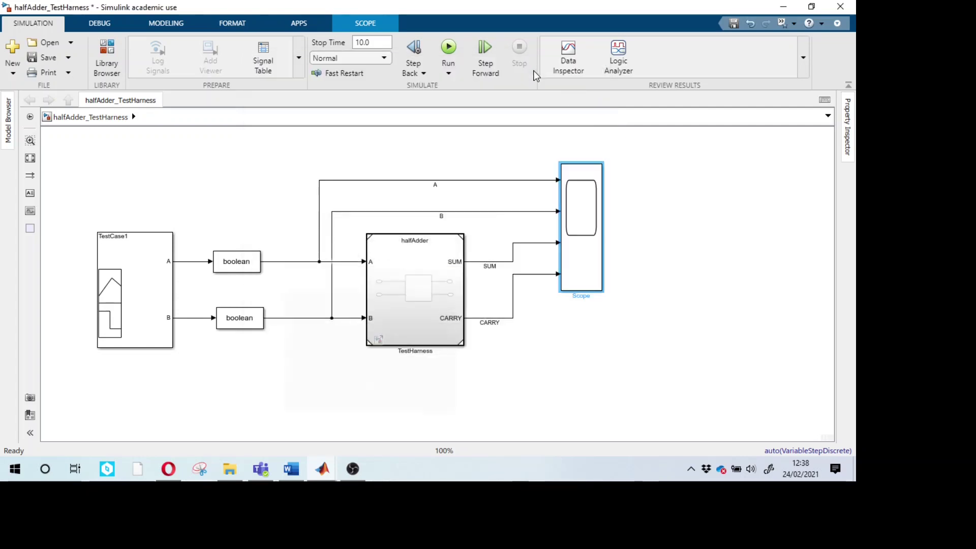
{"action": "left_click", "coordinate": [141, 293]}
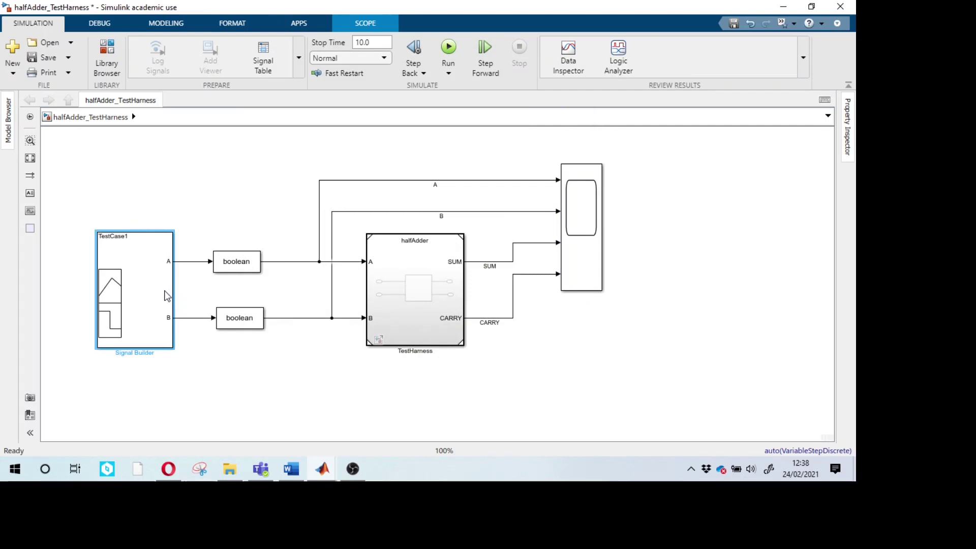
{"action": "double_click", "coordinate": [163, 293]}
{"action": "key", "text": "ctrl+n"}
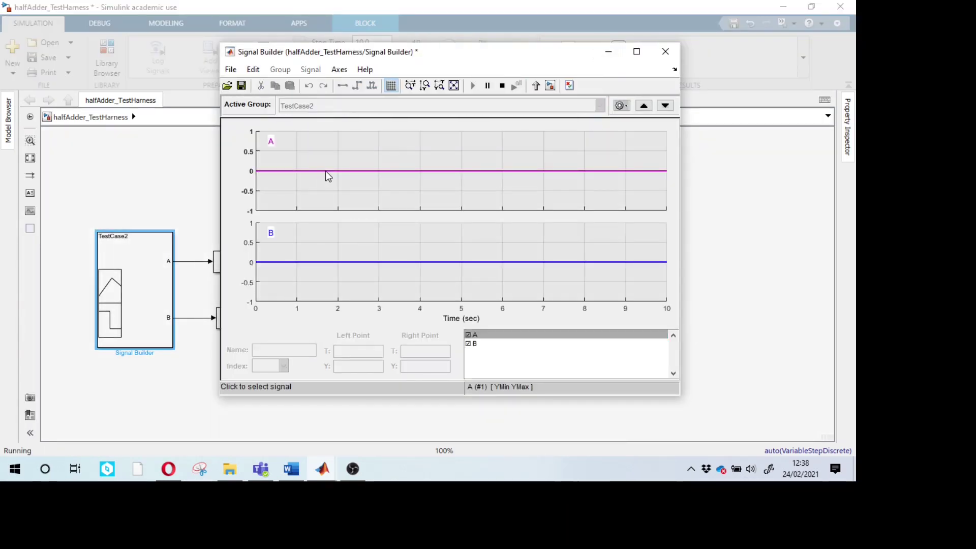
Step: Set signal A to 1 in TestCase2 and run the simulation to view the result on the Scope
{"action": "left_click", "coordinate": [325, 171]}
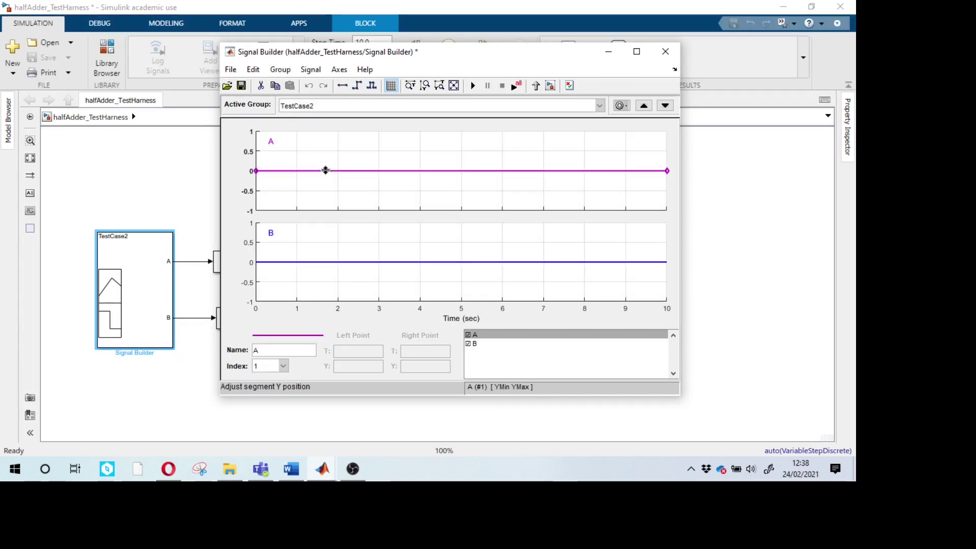
{"action": "left_click", "coordinate": [325, 170]}
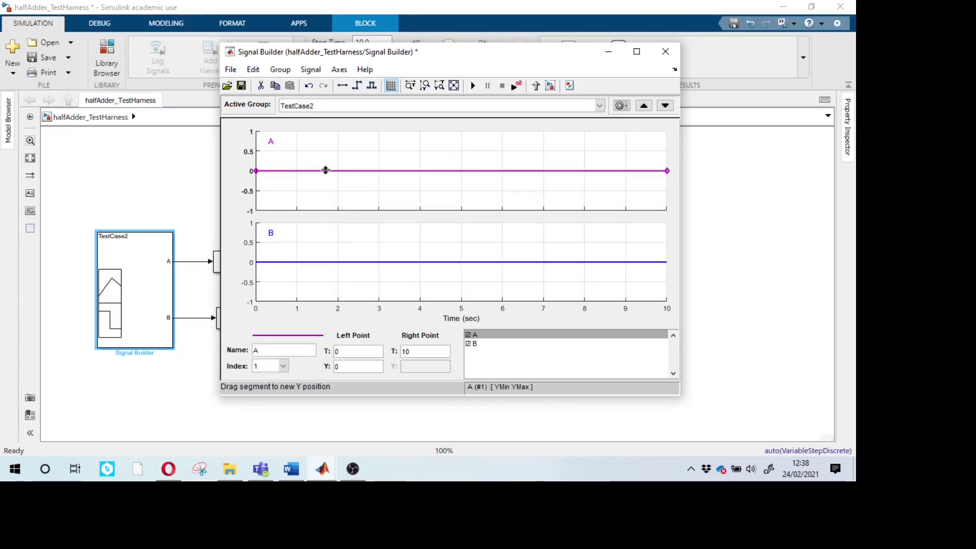
{"action": "left_click", "coordinate": [350, 366]}
{"action": "key", "text": "BackSpace"}
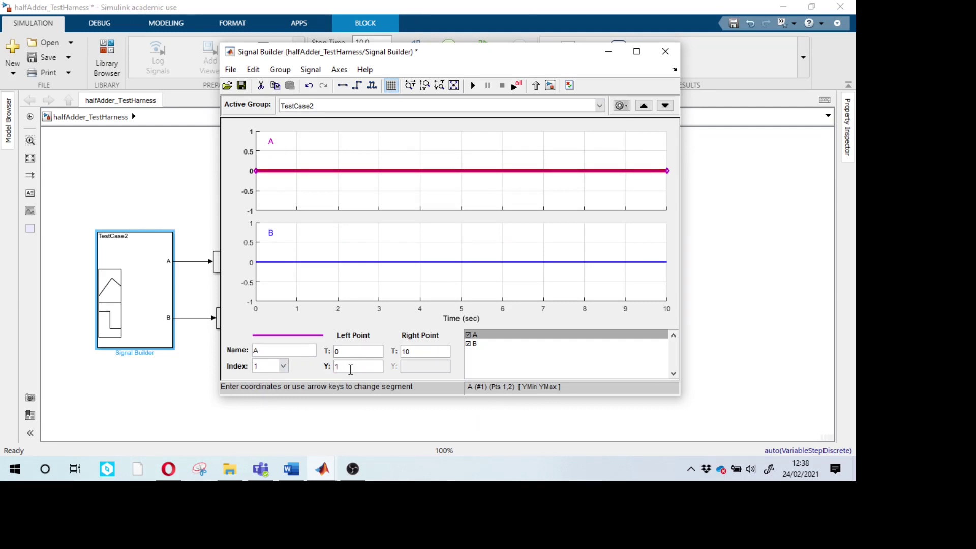
{"action": "key", "text": "Return"}
{"action": "left_click", "coordinate": [473, 86]}
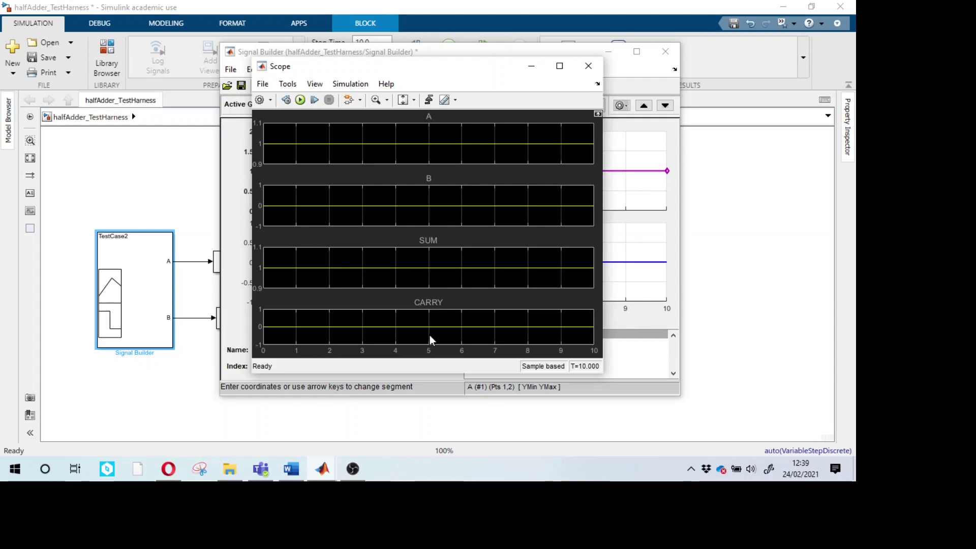
{"action": "left_click", "coordinate": [534, 67]}
Step: Make TestCase3 the active group and set its signal B to 1
{"action": "left_click", "coordinate": [316, 106]}
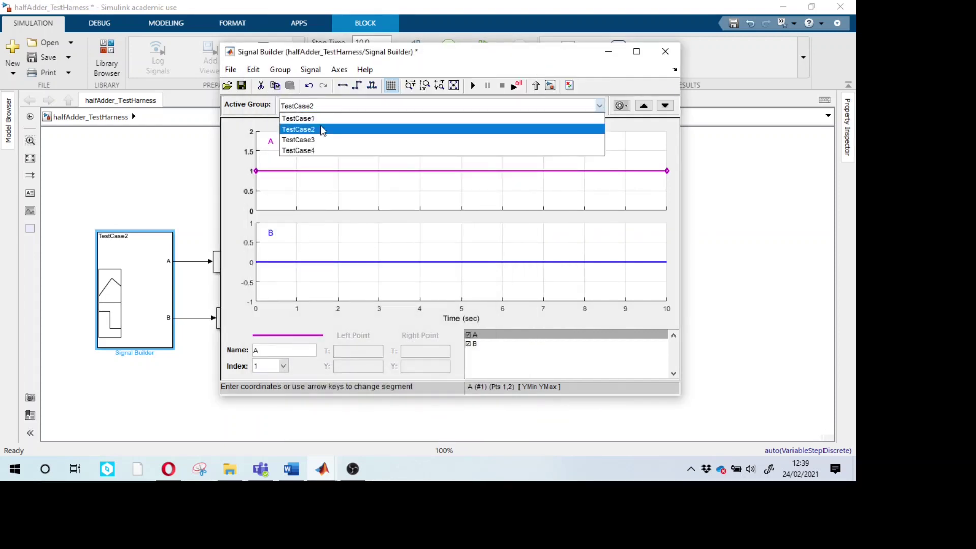
{"action": "left_click", "coordinate": [314, 140]}
{"action": "left_click", "coordinate": [339, 262]}
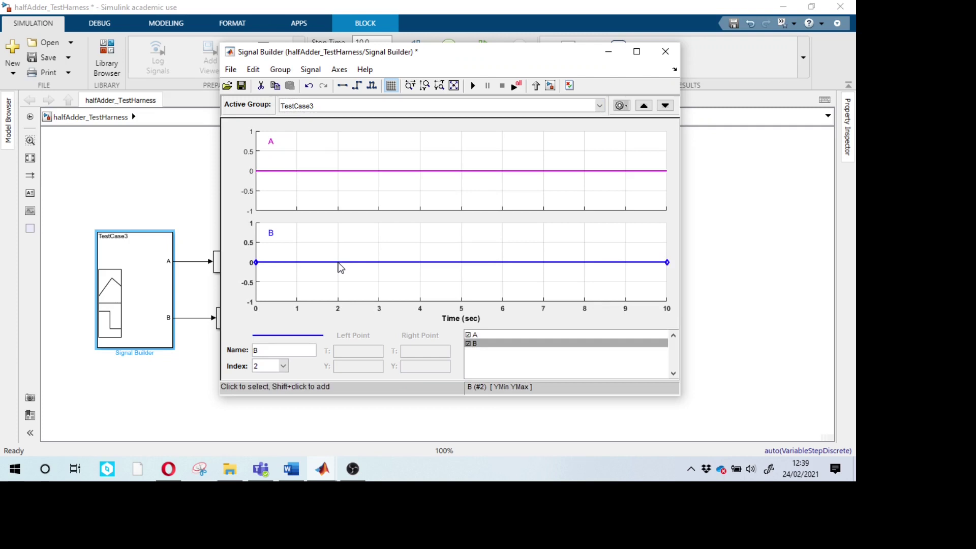
{"action": "left_click", "coordinate": [302, 262]}
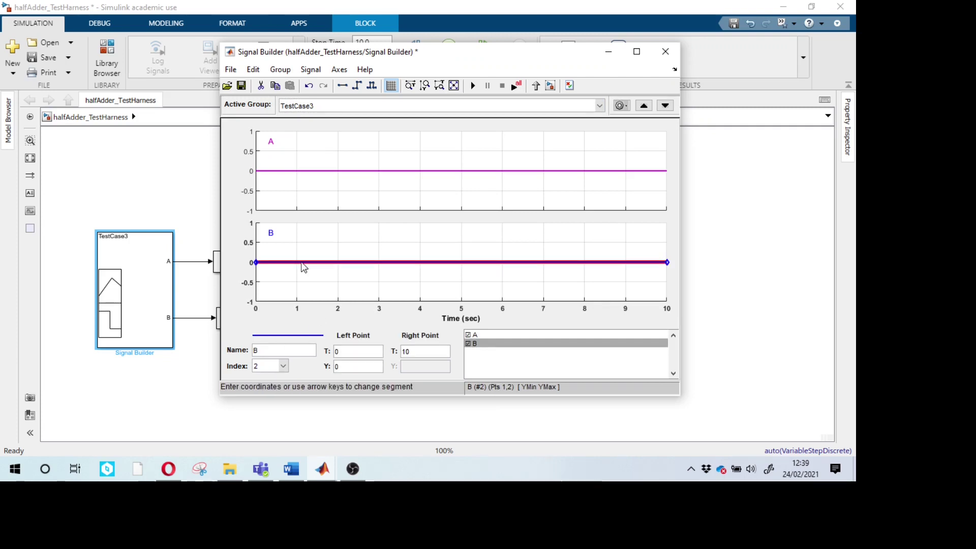
{"action": "key", "text": "BackSpace"}
{"action": "type", "text": "1"}
{"action": "key", "text": "Return"}
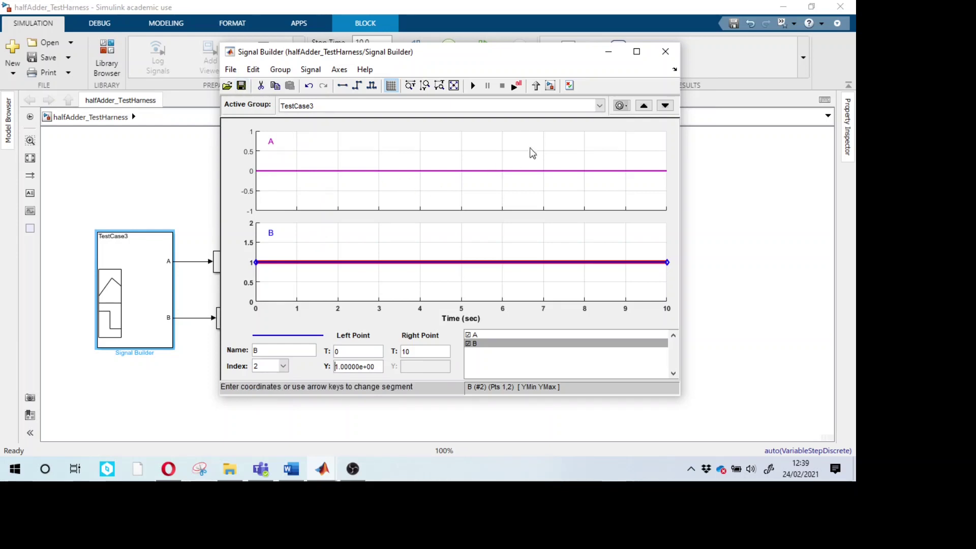
Step: Run the simulation with TestCase3 active and view the four signals on the Scope before minimizing it
{"action": "left_click", "coordinate": [472, 85]}
{"action": "mouse_move", "coordinate": [322, 468]}
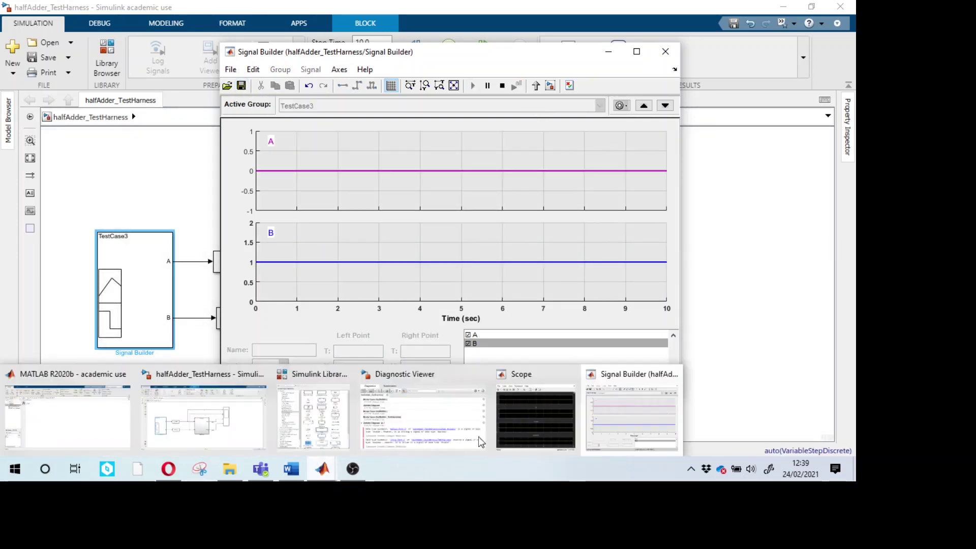
{"action": "left_click", "coordinate": [550, 424]}
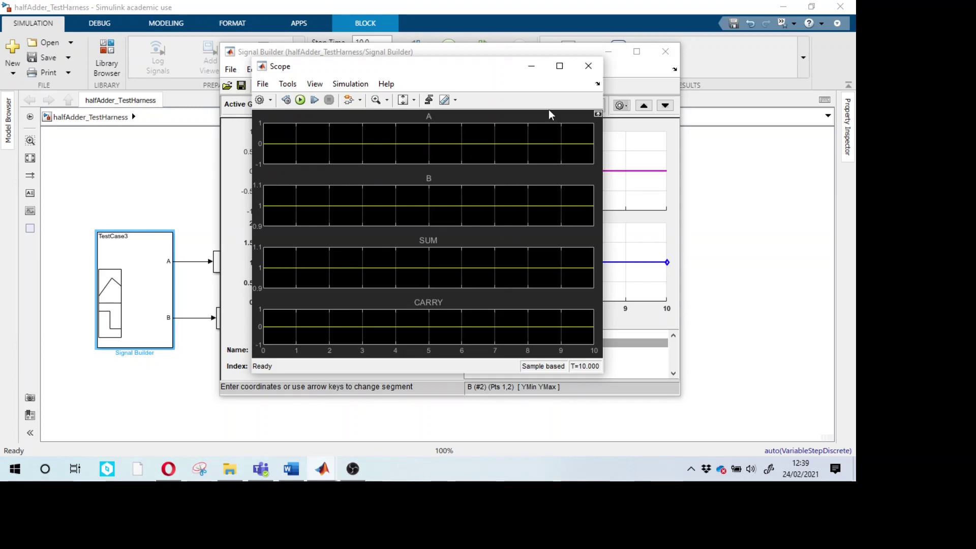
{"action": "left_click", "coordinate": [526, 72]}
Step: Make TestCase4 the active group and set its signal A to 1
{"action": "left_click", "coordinate": [333, 106]}
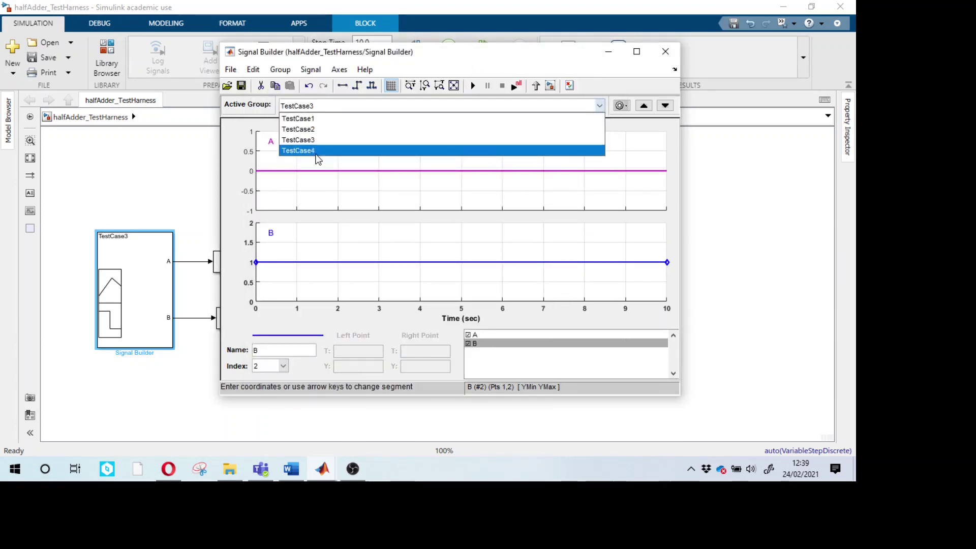
{"action": "left_click", "coordinate": [315, 152]}
{"action": "left_click", "coordinate": [318, 171]}
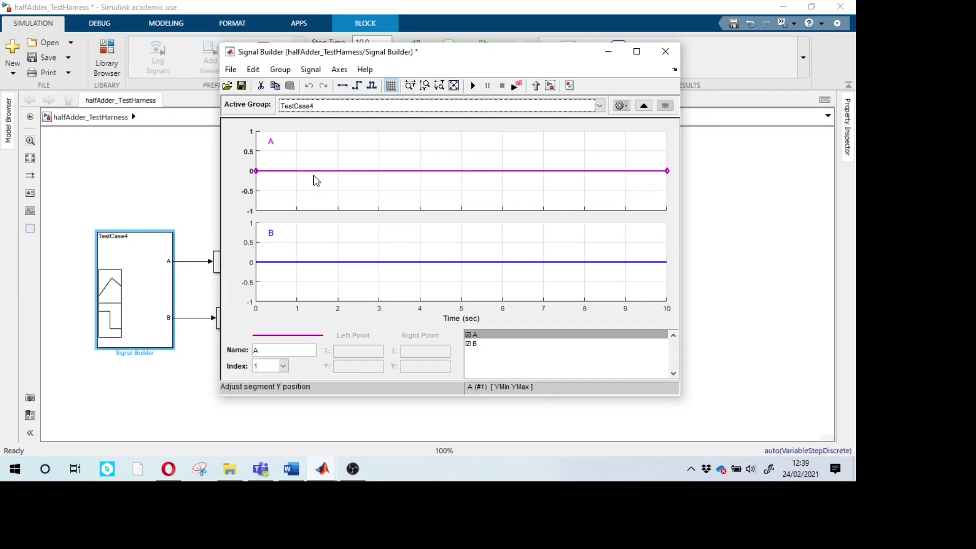
{"action": "left_click", "coordinate": [313, 171]}
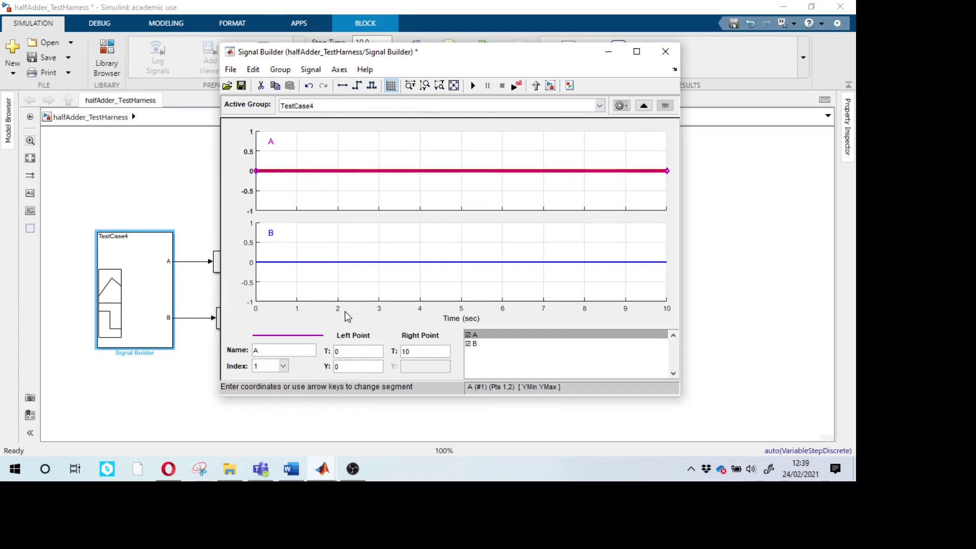
{"action": "left_click", "coordinate": [361, 366]}
{"action": "key", "text": "BackSpace"}
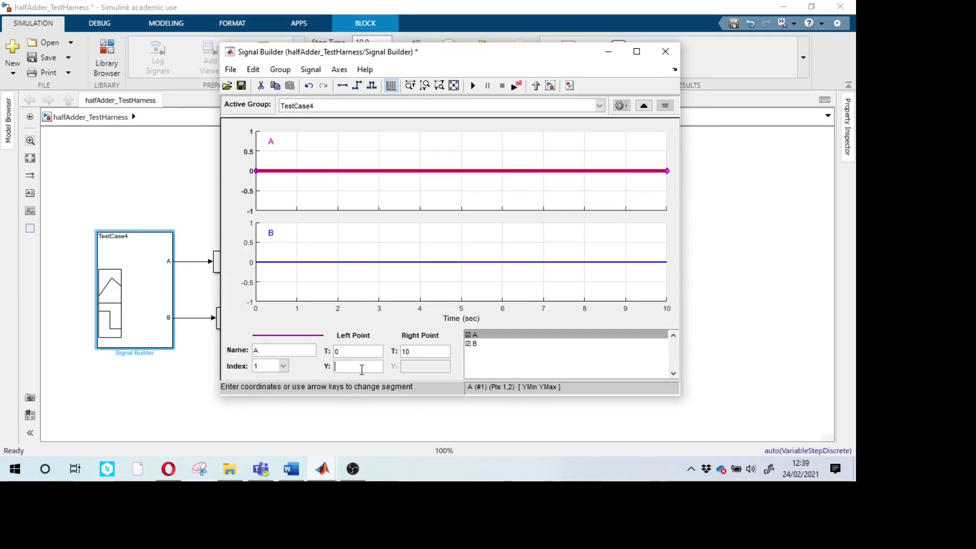
{"action": "key", "text": "Return"}
Step: Set signal B to 1 in TestCase4
{"action": "left_click", "coordinate": [337, 262]}
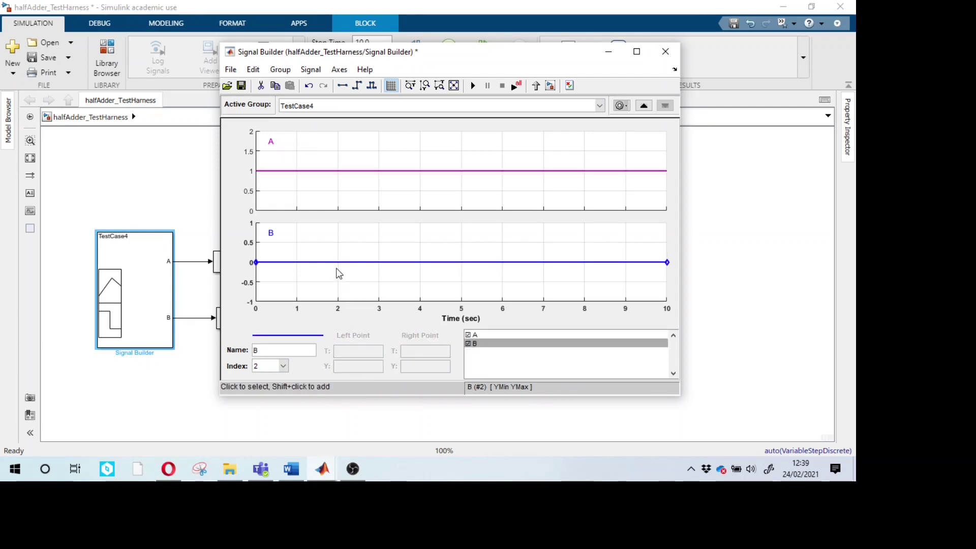
{"action": "left_click", "coordinate": [336, 262]}
{"action": "left_click", "coordinate": [357, 365]}
{"action": "key", "text": "BackSpace"}
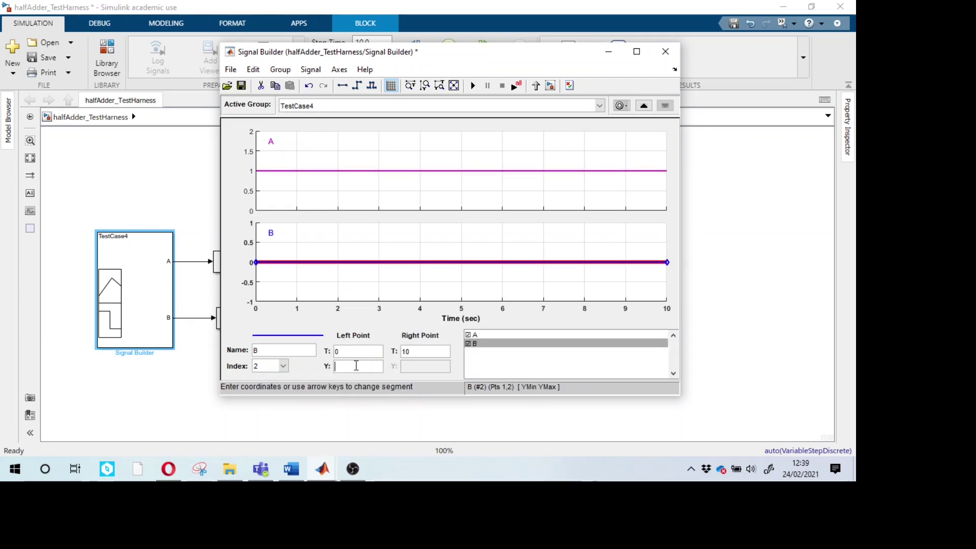
{"action": "key", "text": "Return"}
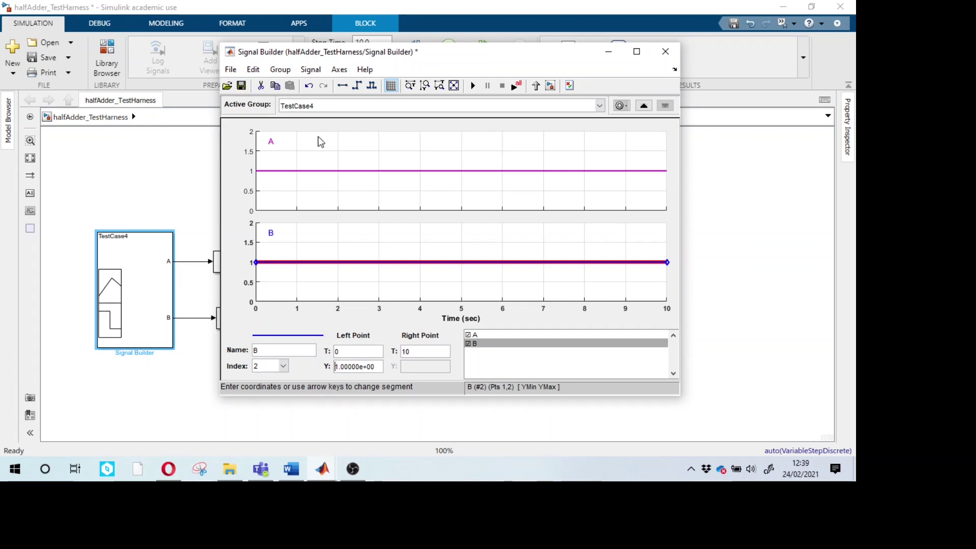
Step: Save the TestCase4 changes and run the simulation to view the four signals on the Scope
{"action": "key", "text": "ctrl+s"}
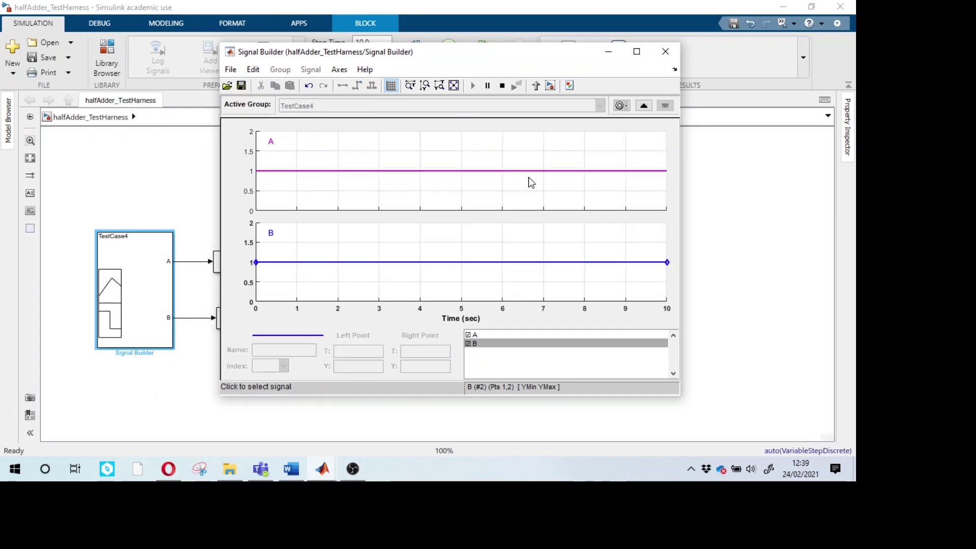
{"action": "mouse_move", "coordinate": [322, 468]}
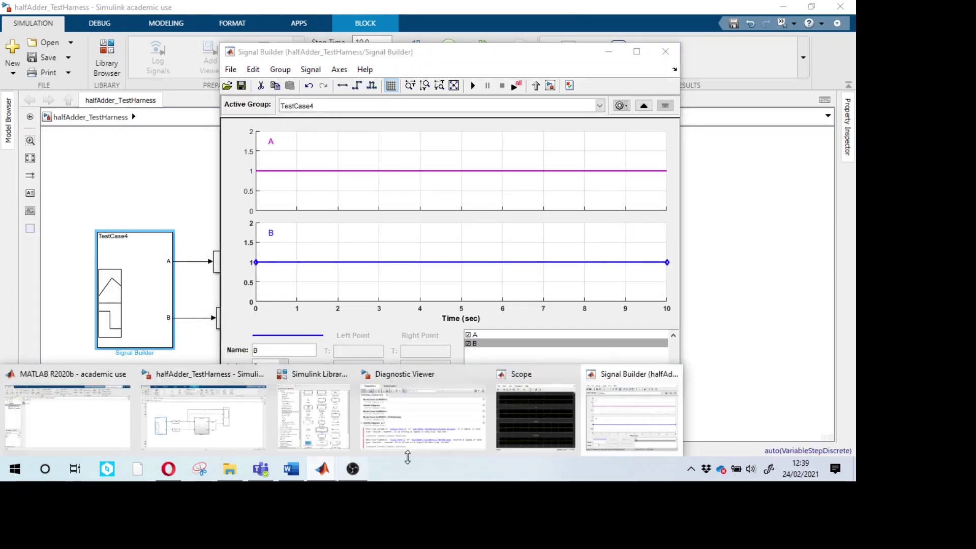
{"action": "left_click", "coordinate": [522, 439]}
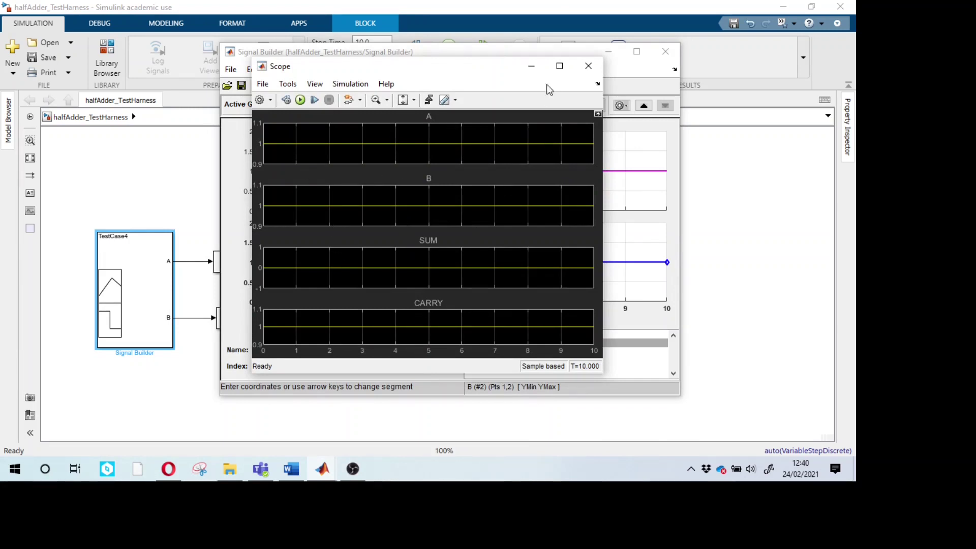
{"action": "left_click", "coordinate": [531, 66]}
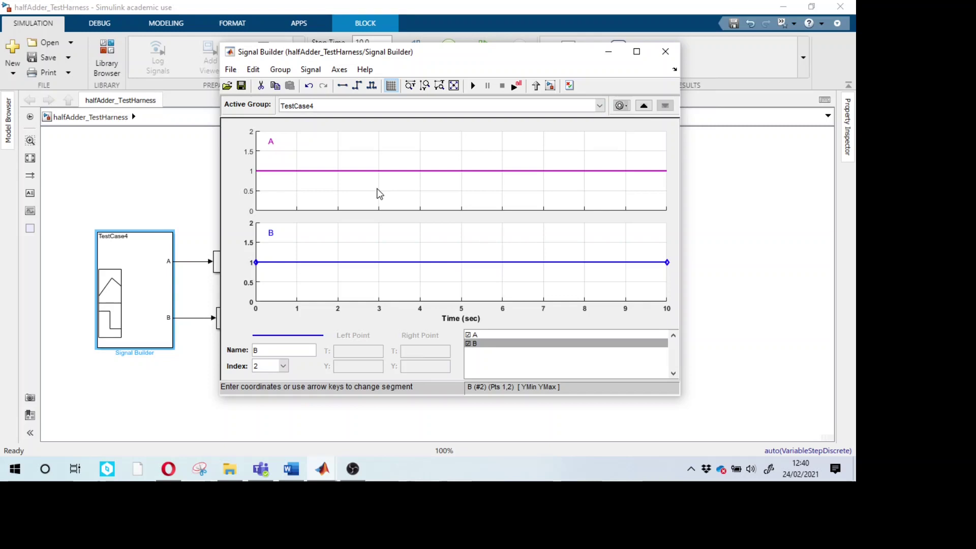
Step: Copy the TestCase4 signal group and make the new copy the active group
{"action": "left_click", "coordinate": [281, 70]}
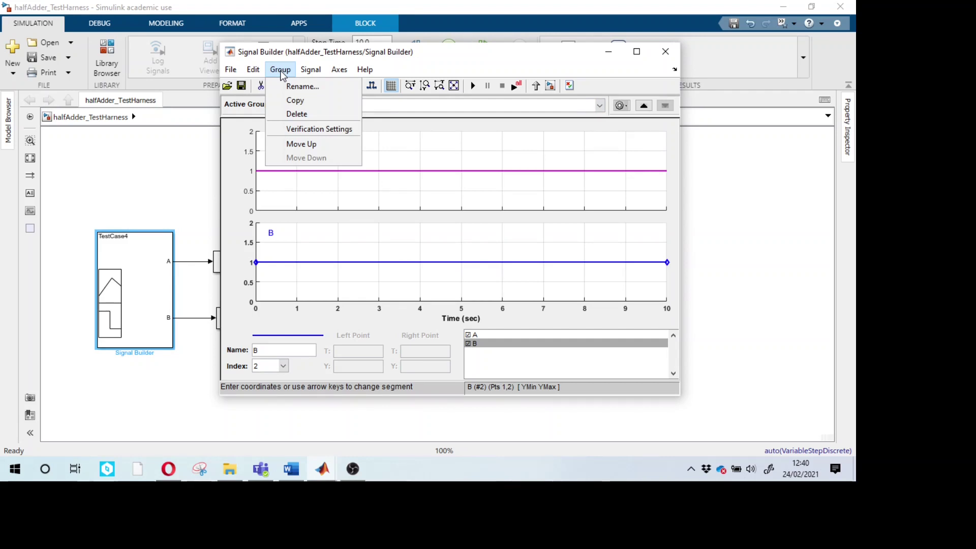
{"action": "left_click", "coordinate": [285, 99]}
{"action": "left_click", "coordinate": [288, 105]}
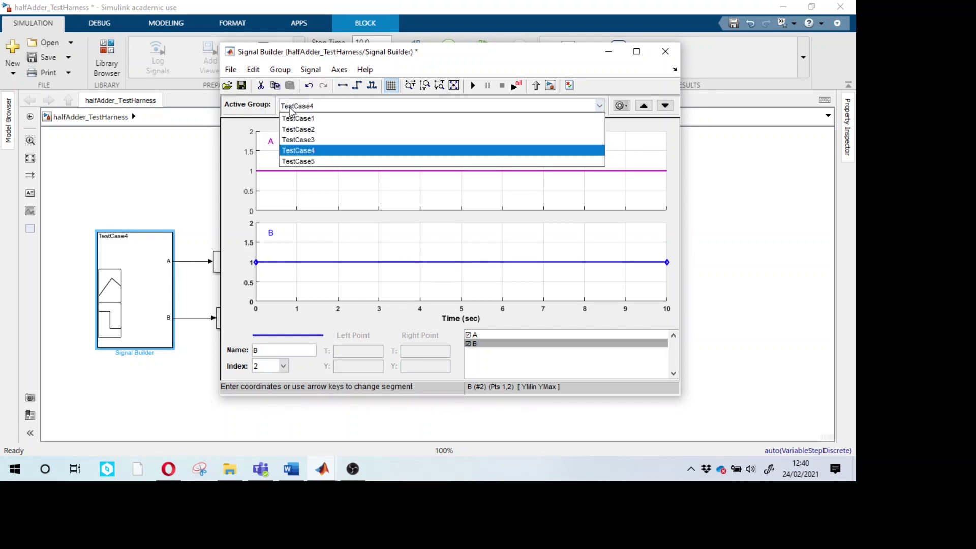
{"action": "left_click", "coordinate": [298, 162]}
{"action": "left_click", "coordinate": [298, 164]}
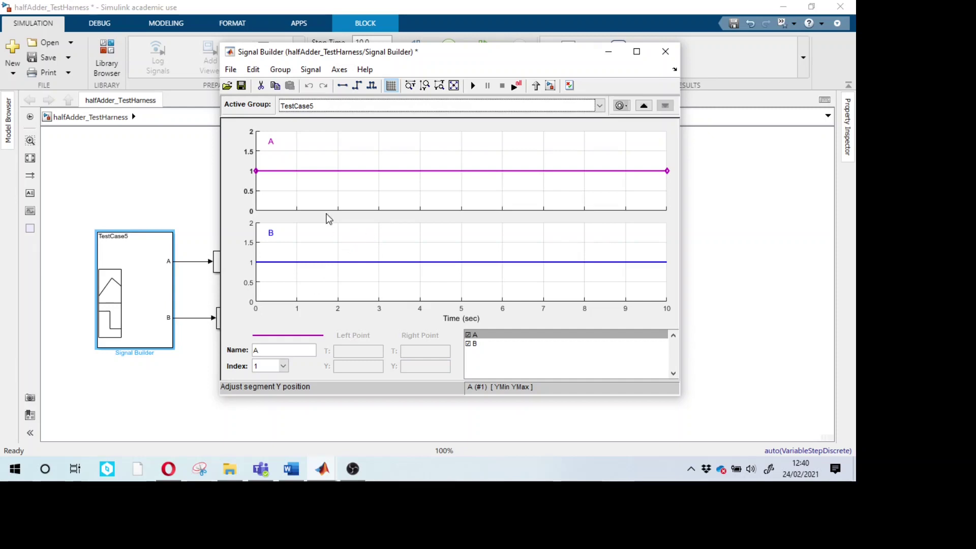
Step: Set signal A to 0 in TestCase5
{"action": "left_click", "coordinate": [336, 172]}
{"action": "left_click", "coordinate": [351, 365]}
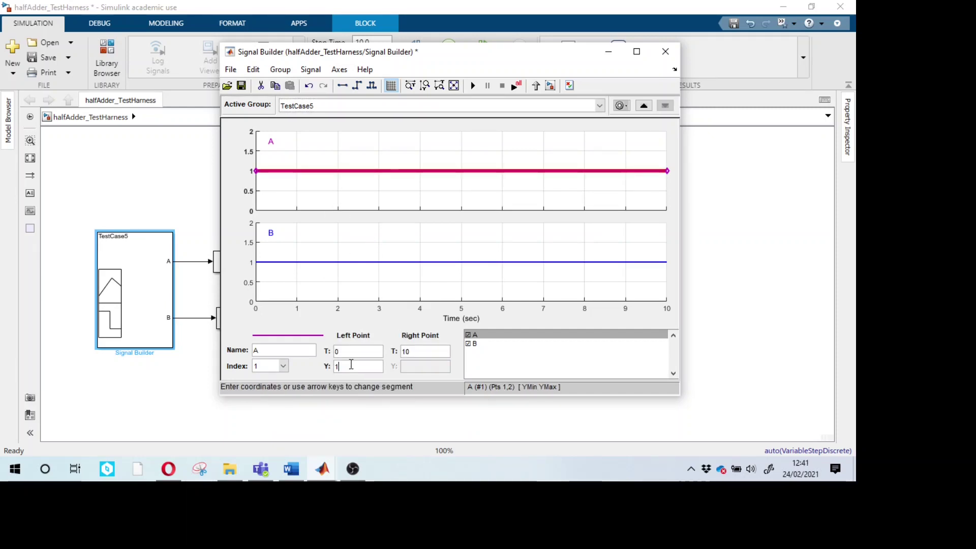
{"action": "key", "text": "BackSpace"}
{"action": "type", "text": "0"}
{"action": "key", "text": "Return"}
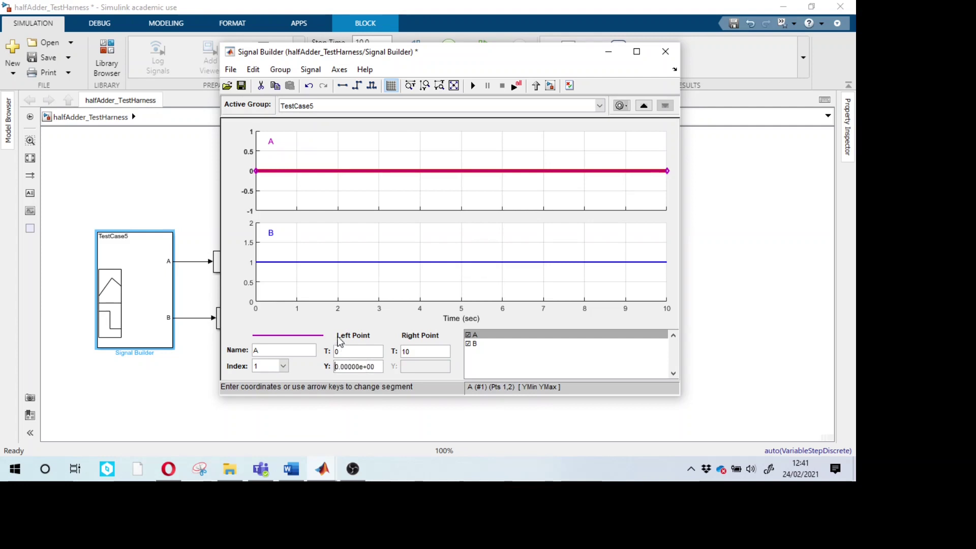
Step: Set signal B to 0 in TestCase5
{"action": "left_click", "coordinate": [323, 263]}
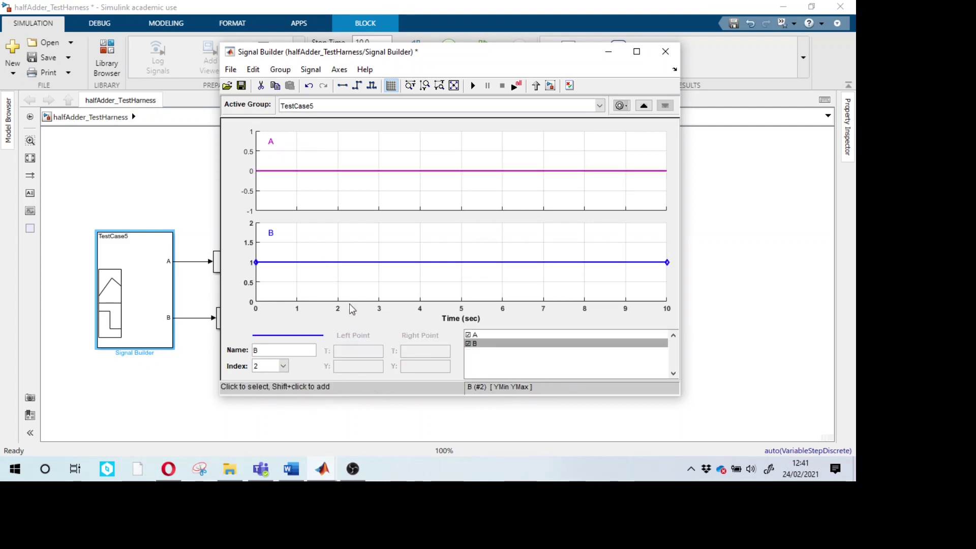
{"action": "left_click", "coordinate": [328, 262]}
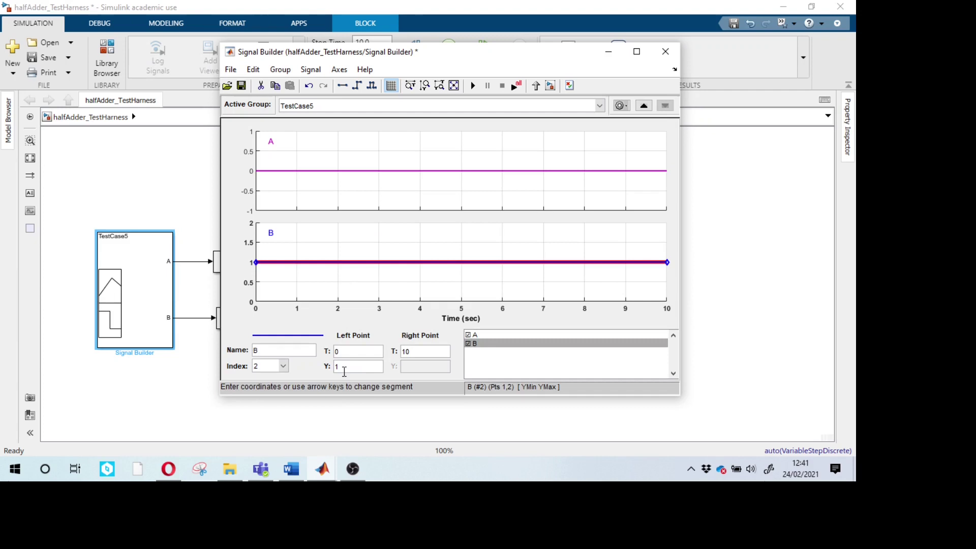
{"action": "key", "text": "BackSpace"}
{"action": "type", "text": "0"}
{"action": "key", "text": "Return"}
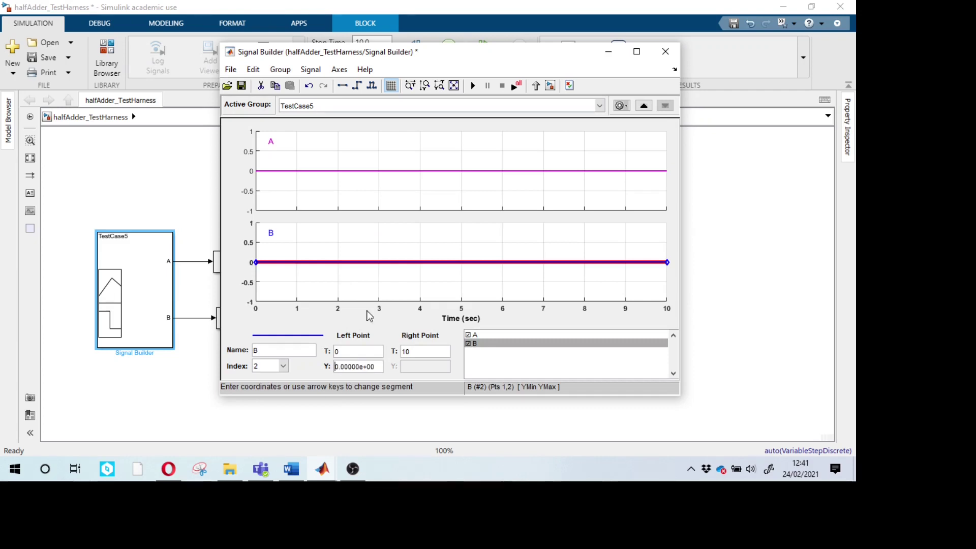
Step: Add points to signal A at 2 s and 3 s in TestCase5
{"action": "left_click", "coordinate": [296, 170]}
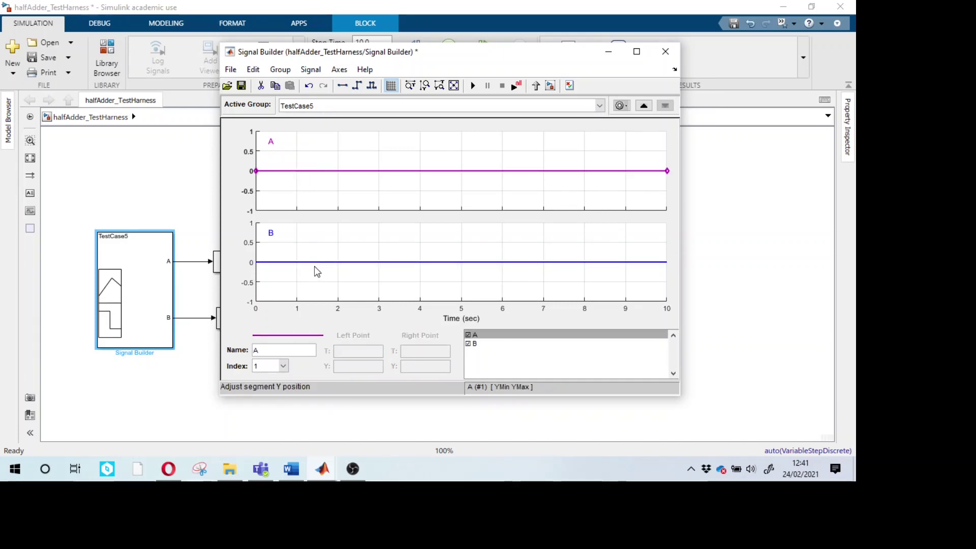
{"action": "left_click", "coordinate": [338, 171]}
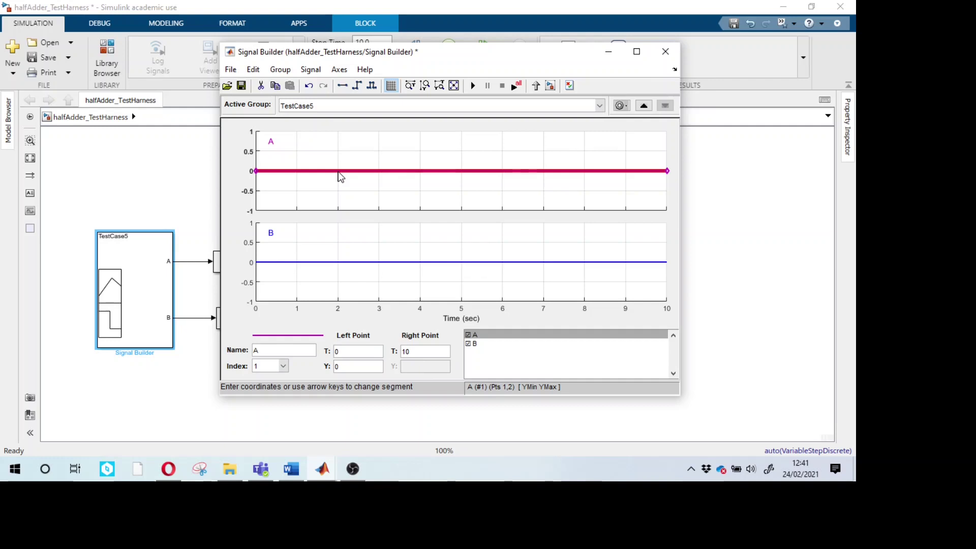
{"action": "left_click", "coordinate": [337, 175]}
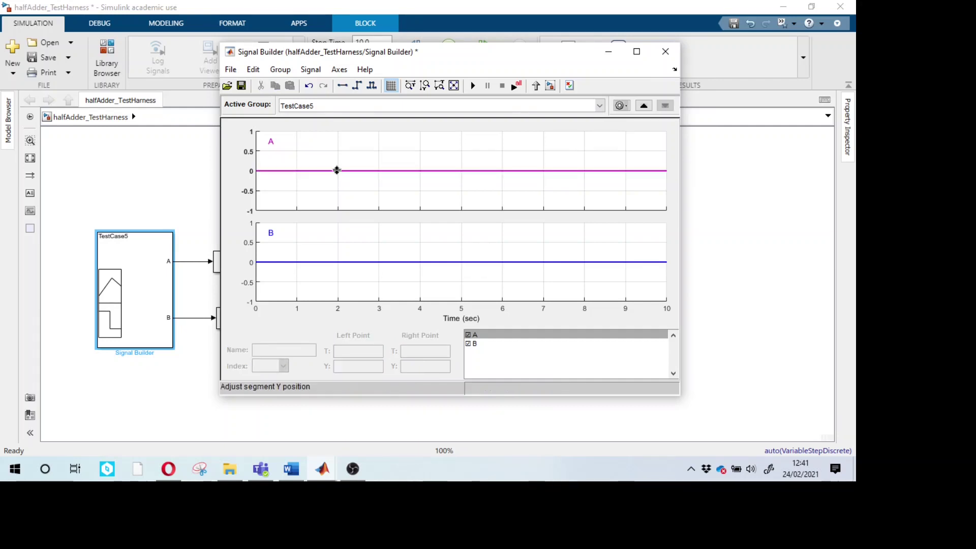
{"action": "left_click", "coordinate": [339, 172]}
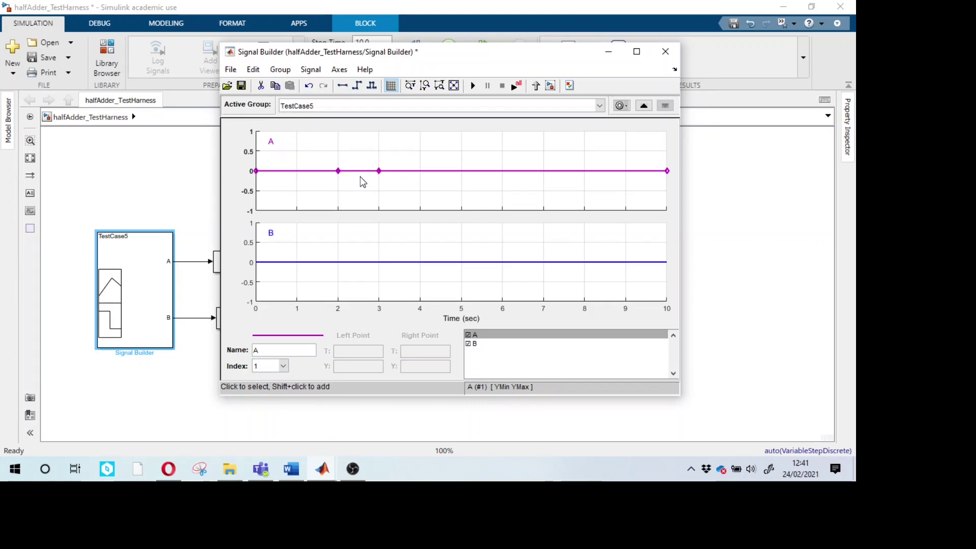
Step: Raise signal A's segment between 2 s and 3 s into a pulse with a Y value of 1
{"action": "left_click_drag", "start_coordinate": [358, 171], "coordinate": [350, 159]}
{"action": "left_click", "coordinate": [358, 141]}
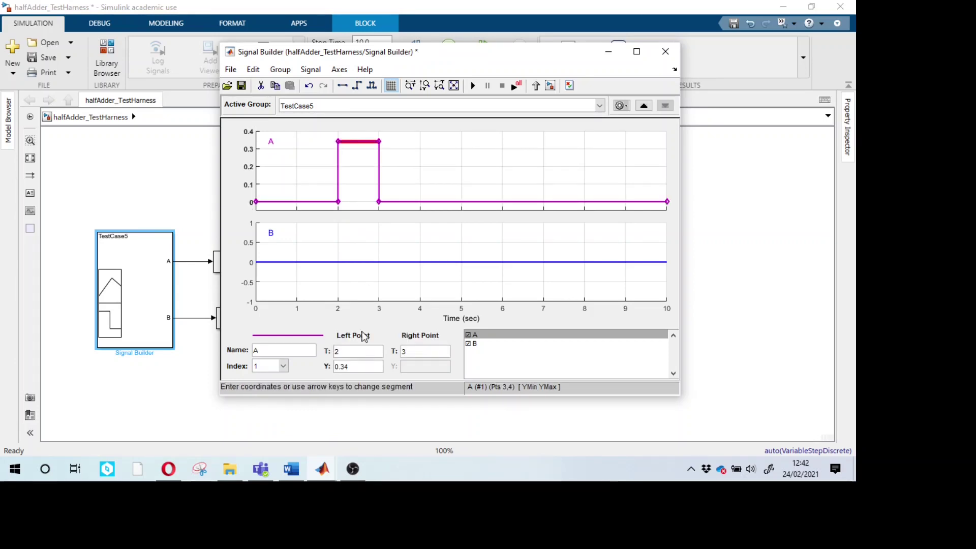
{"action": "left_click", "coordinate": [353, 367]}
{"action": "key", "text": "BackSpace"}
{"action": "key", "text": "BackSpace"}
{"action": "key", "text": "BackSpace"}
{"action": "type", "text": "1"}
{"action": "key", "text": "Return"}
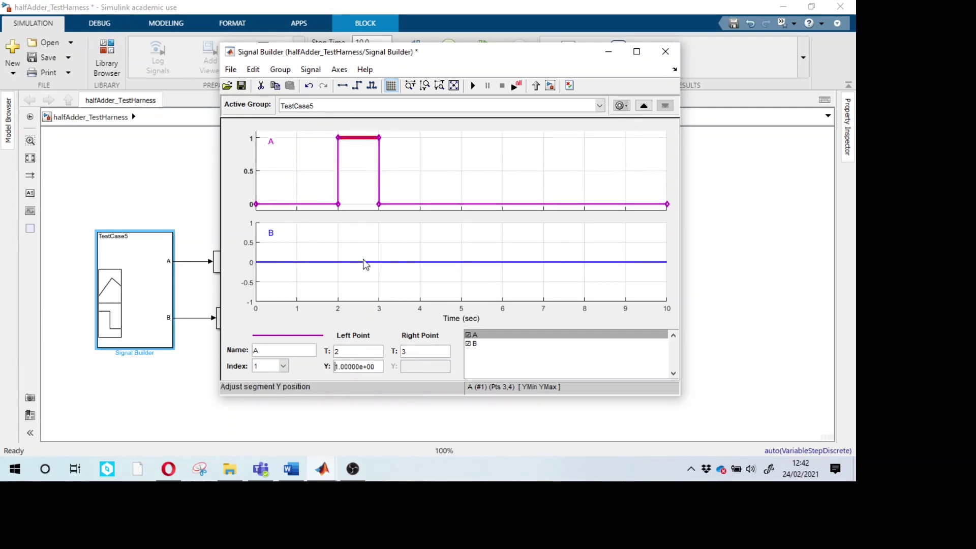
Step: Add points to signal B at 4 s and about 5 s
{"action": "left_click", "coordinate": [423, 278]}
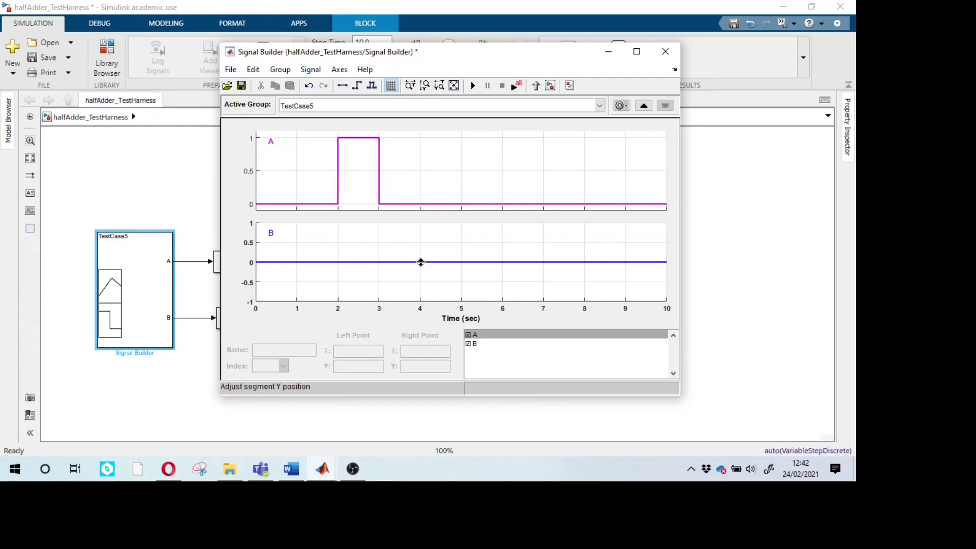
{"action": "left_click", "coordinate": [420, 263]}
{"action": "left_click", "coordinate": [461, 262], "text": "shift"}
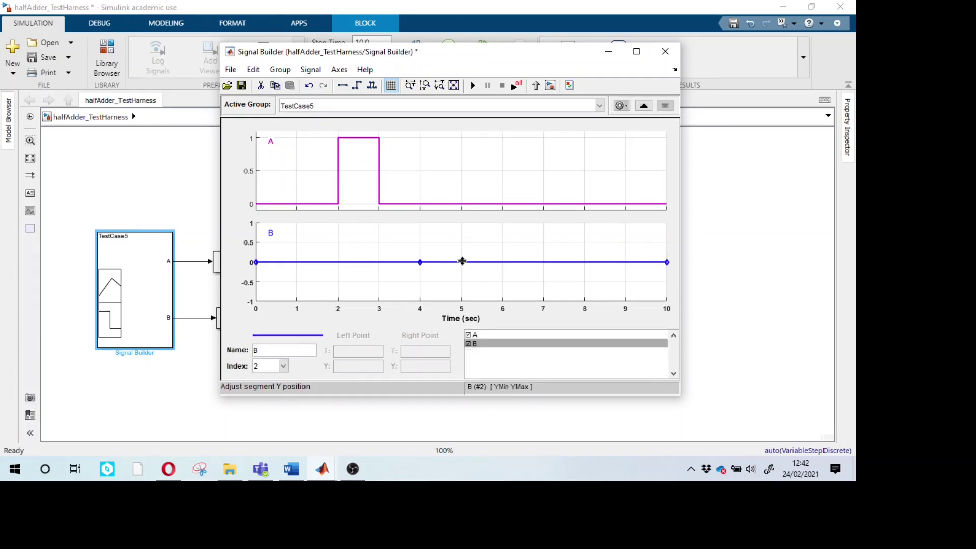
Step: Raise signal B's segment between 4 s and about 5 s into a pulse with a Y value of 1
{"action": "left_click_drag", "start_coordinate": [444, 262], "coordinate": [446, 248]}
{"action": "left_click", "coordinate": [440, 230]}
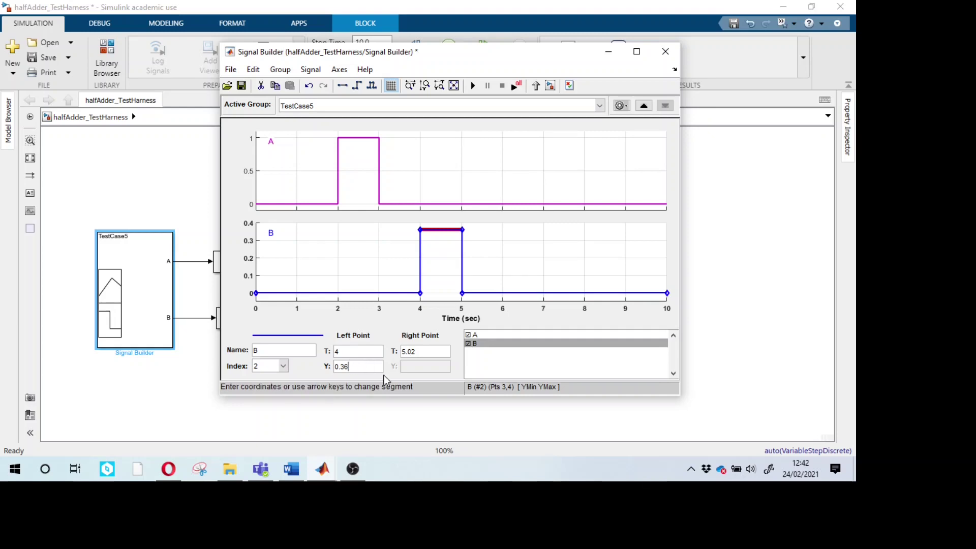
{"action": "key", "text": "BackSpace"}
{"action": "key", "text": "BackSpace"}
{"action": "key", "text": "BackSpace"}
{"action": "key", "text": "BackSpace"}
{"action": "type", "text": "1"}
{"action": "key", "text": "Return"}
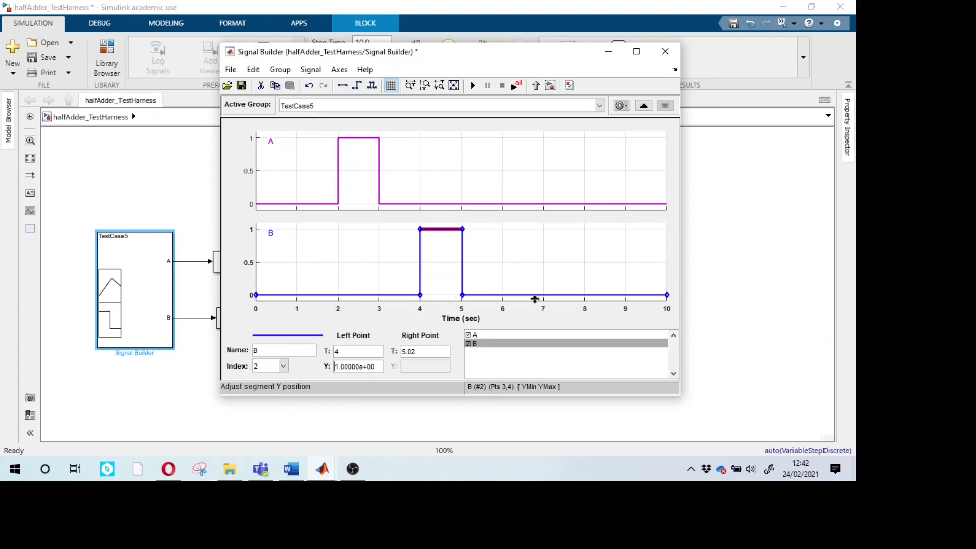
Step: Add a second pulse to signal A from 6 s to 7 s with a Y value of 1
{"action": "left_click", "coordinate": [503, 204]}
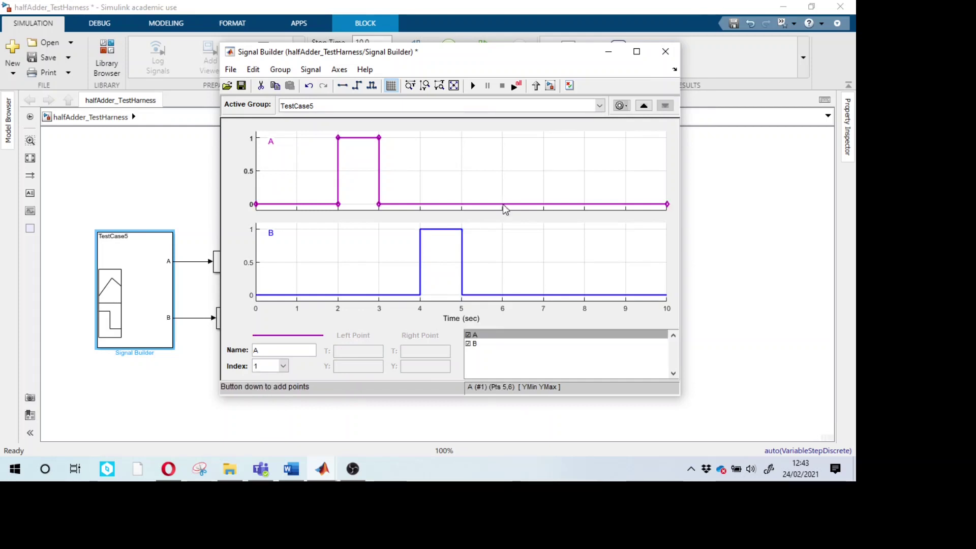
{"action": "left_click", "coordinate": [502, 204], "text": "shift"}
{"action": "left_click", "coordinate": [543, 204], "text": "shift"}
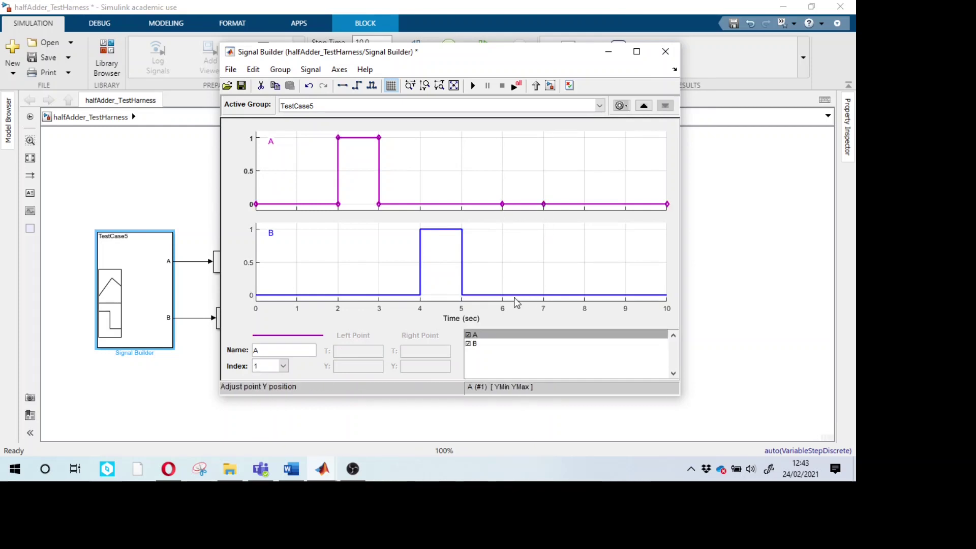
{"action": "left_click_drag", "start_coordinate": [517, 205], "coordinate": [518, 185]}
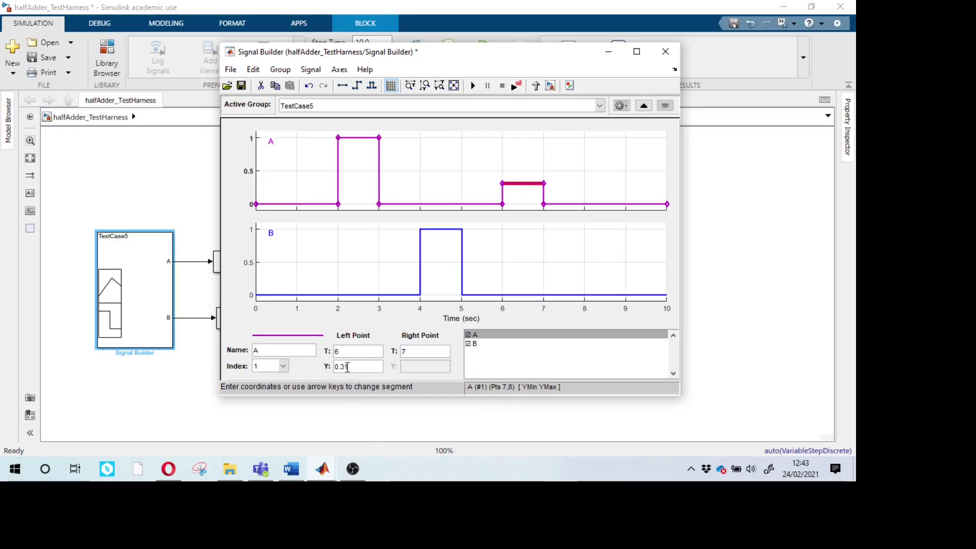
{"action": "key", "text": "BackSpace"}
{"action": "key", "text": "BackSpace"}
{"action": "key", "text": "BackSpace"}
{"action": "key", "text": "BackSpace"}
{"action": "type", "text": "1"}
{"action": "key", "text": "Return"}
Step: Add a second pulse to signal B from 6 s to about 7 s with a Y value of 1
{"action": "left_click", "coordinate": [505, 297]}
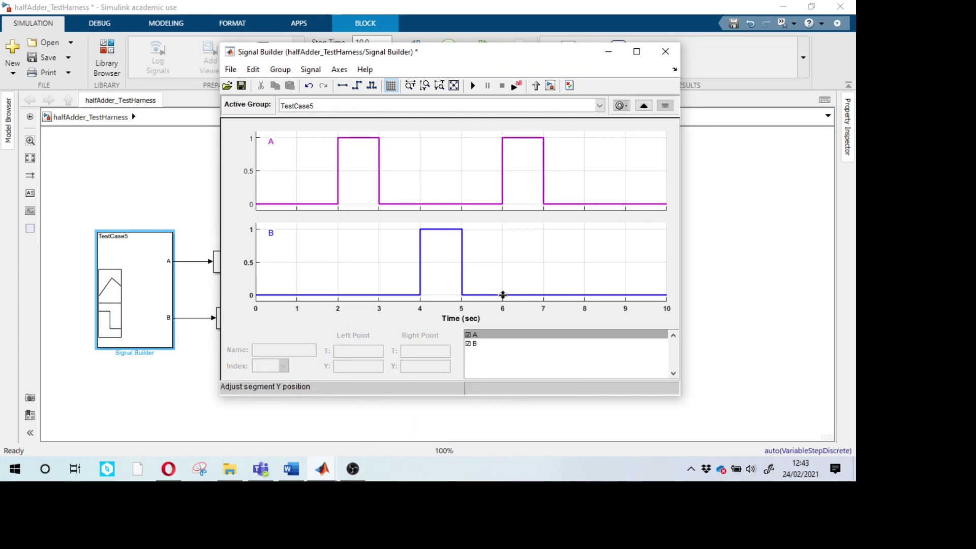
{"action": "left_click", "coordinate": [503, 295]}
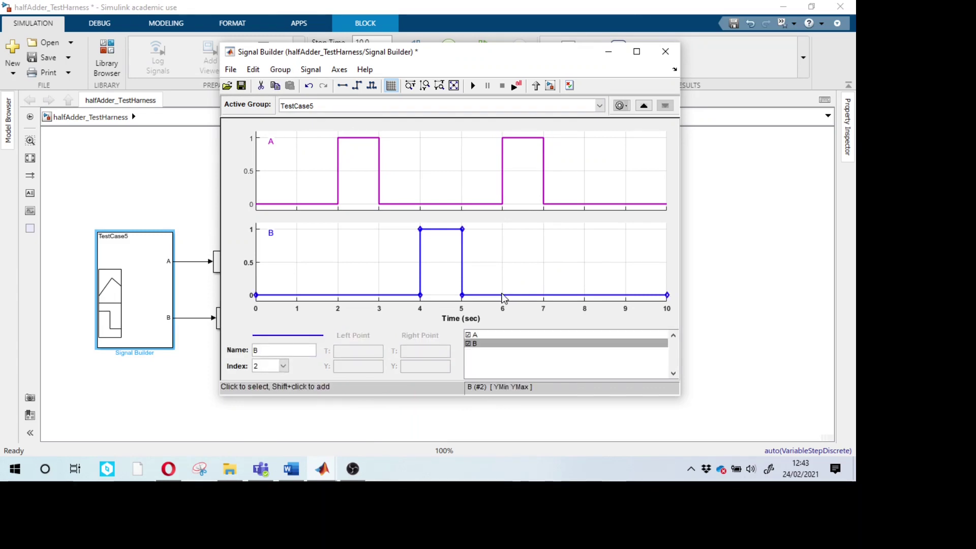
{"action": "left_click", "coordinate": [503, 295]}
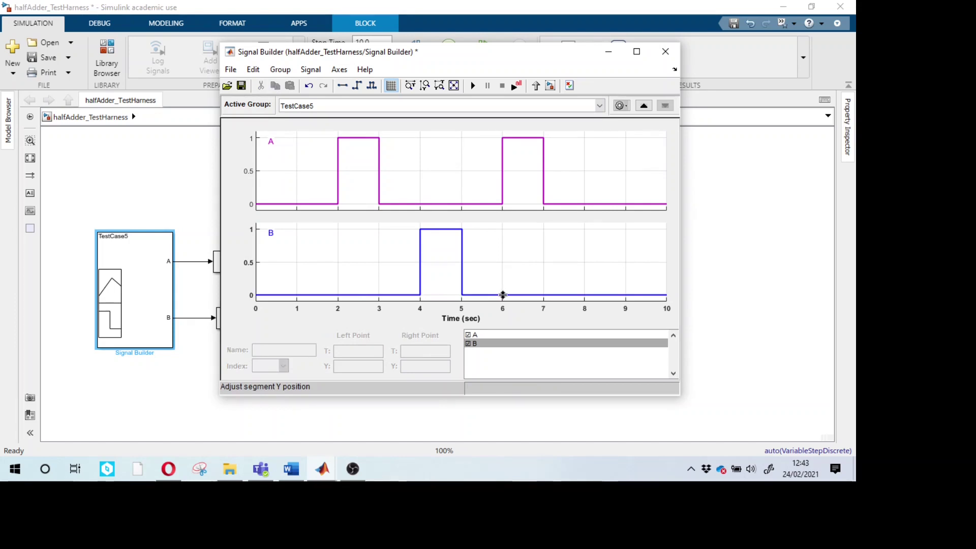
{"action": "left_click", "coordinate": [503, 295]}
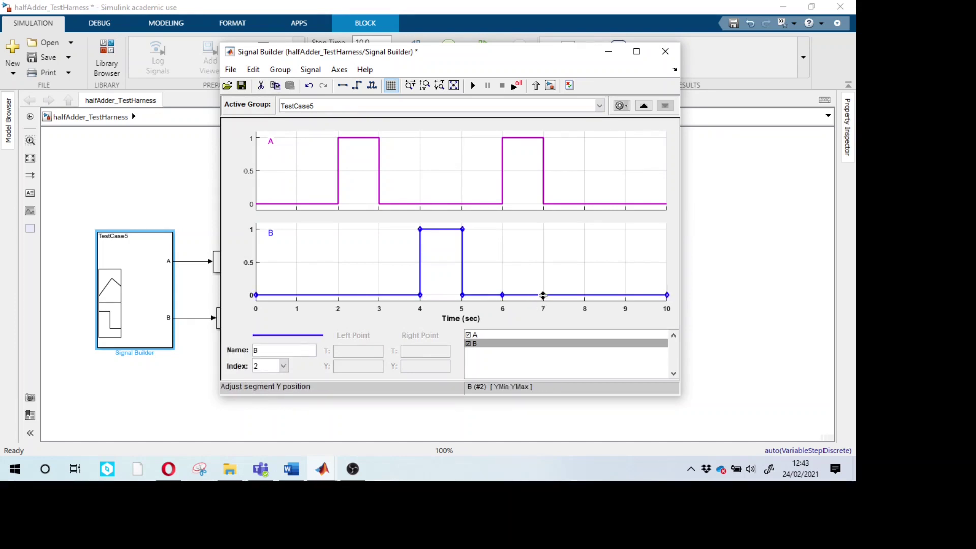
{"action": "left_click_drag", "start_coordinate": [539, 295], "coordinate": [518, 259]}
{"action": "key", "text": "BackSpace"}
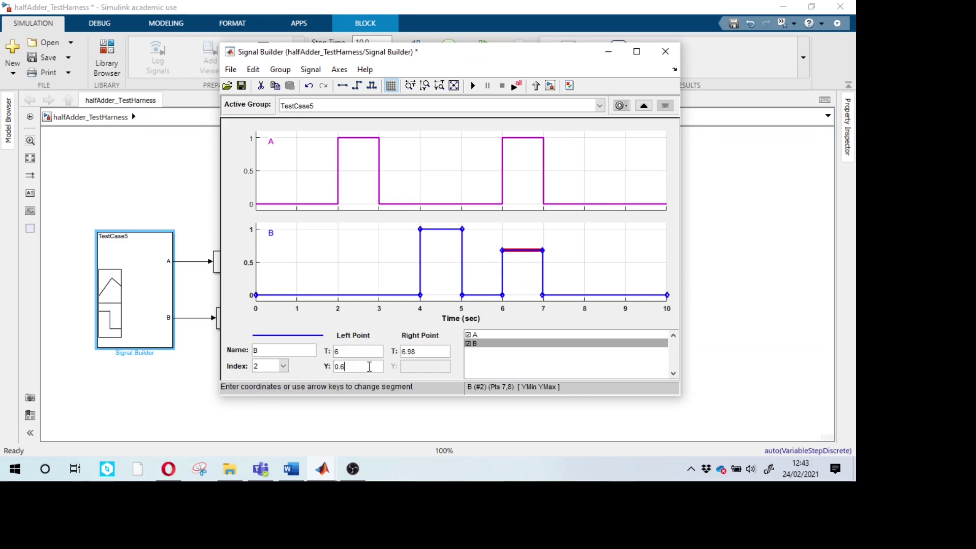
{"action": "key", "text": "Return"}
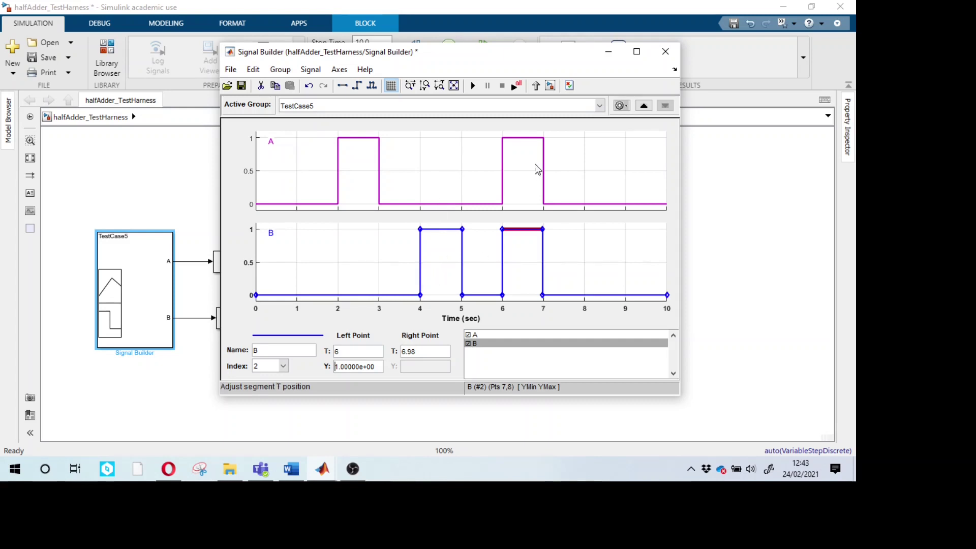
Step: Save the TestCase5 signals and run the simulation to view A, B, SUM and CARRY on the Scope
{"action": "left_click", "coordinate": [240, 86]}
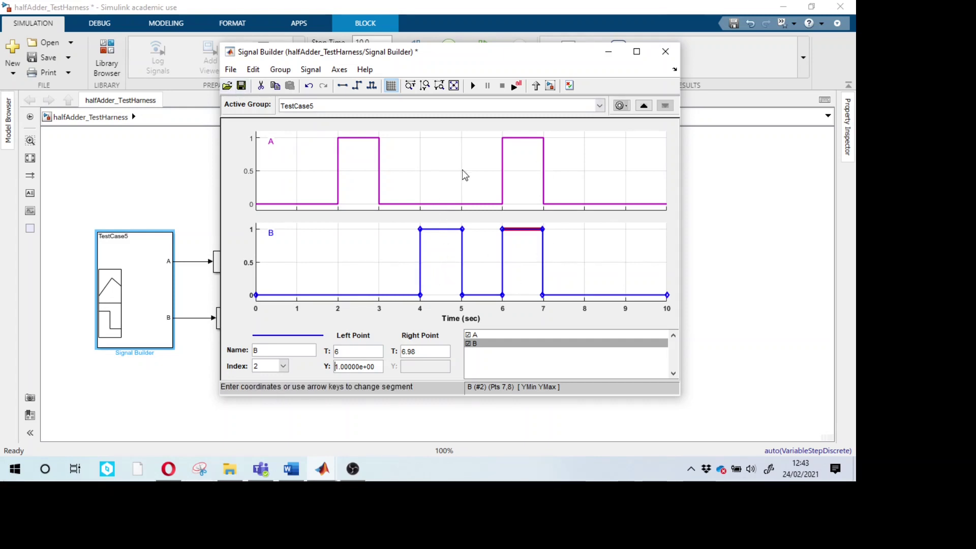
{"action": "left_click", "coordinate": [335, 474]}
{"action": "left_click", "coordinate": [517, 417]}
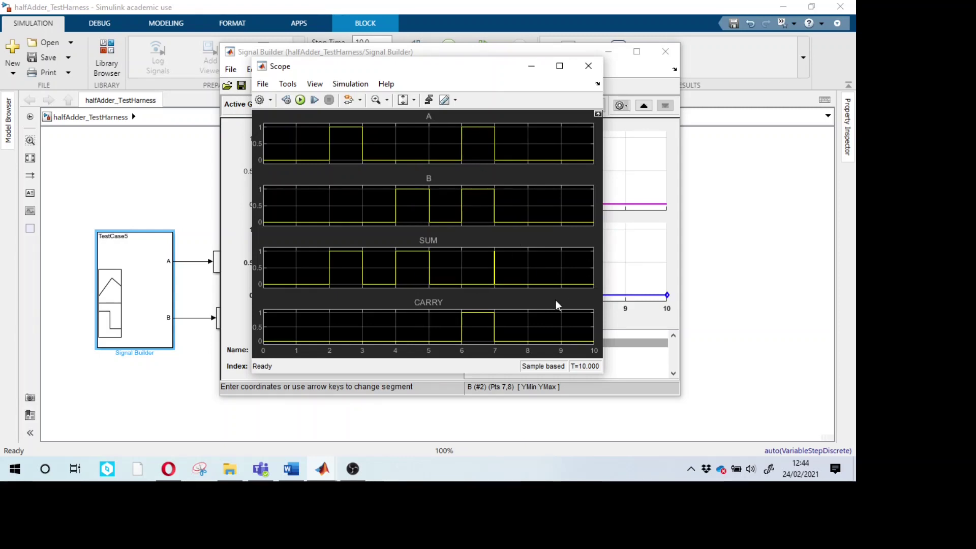
{"action": "left_click", "coordinate": [569, 51]}
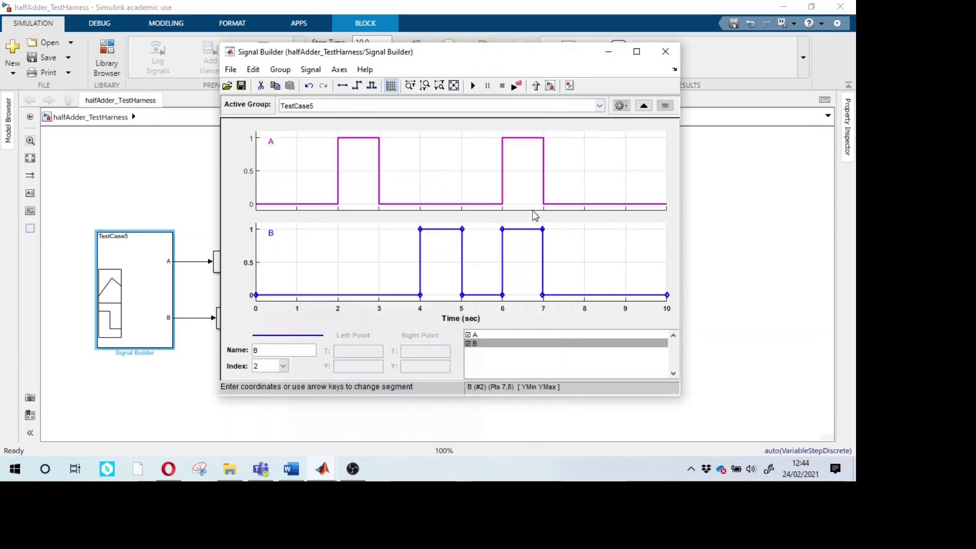
Step: Set the time of the falling edge of signal B's second pulse to 7 s
{"action": "left_click", "coordinate": [543, 266]}
{"action": "left_click", "coordinate": [369, 351]}
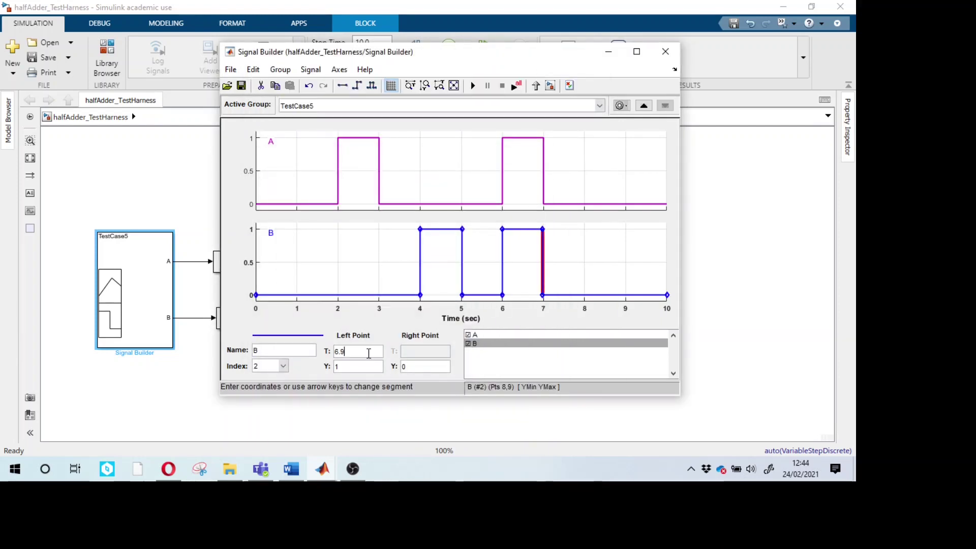
{"action": "type", "text": "7"}
{"action": "key", "text": "Return"}
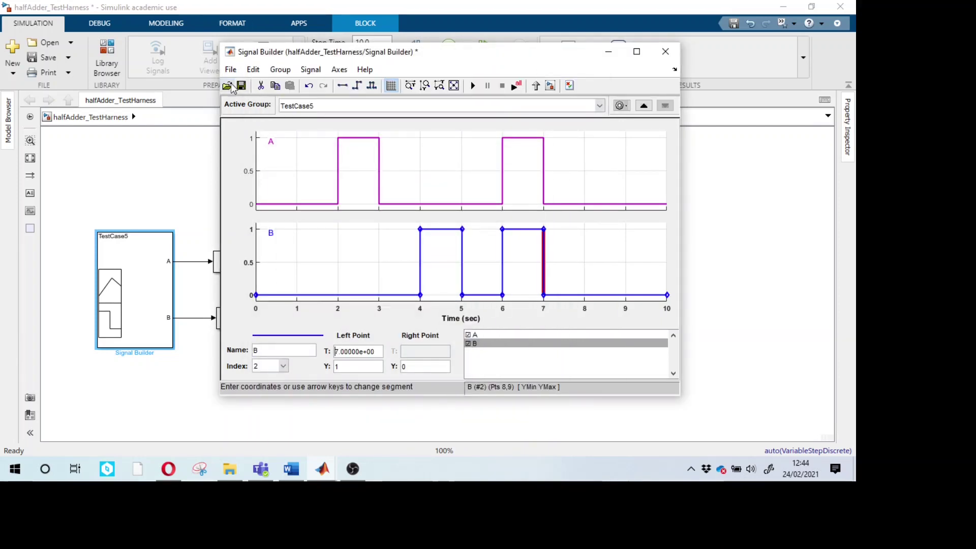
Step: Save and rerun the corrected TestCase5 to check the four signals on the Scope, and return to the test harness model
{"action": "left_click", "coordinate": [473, 85]}
{"action": "left_click", "coordinate": [537, 415]}
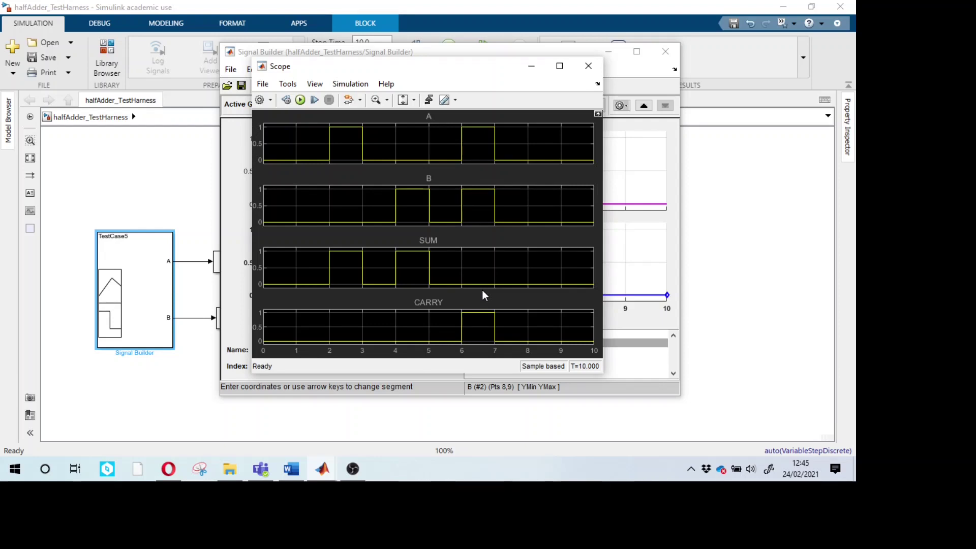
{"action": "left_click", "coordinate": [531, 66]}
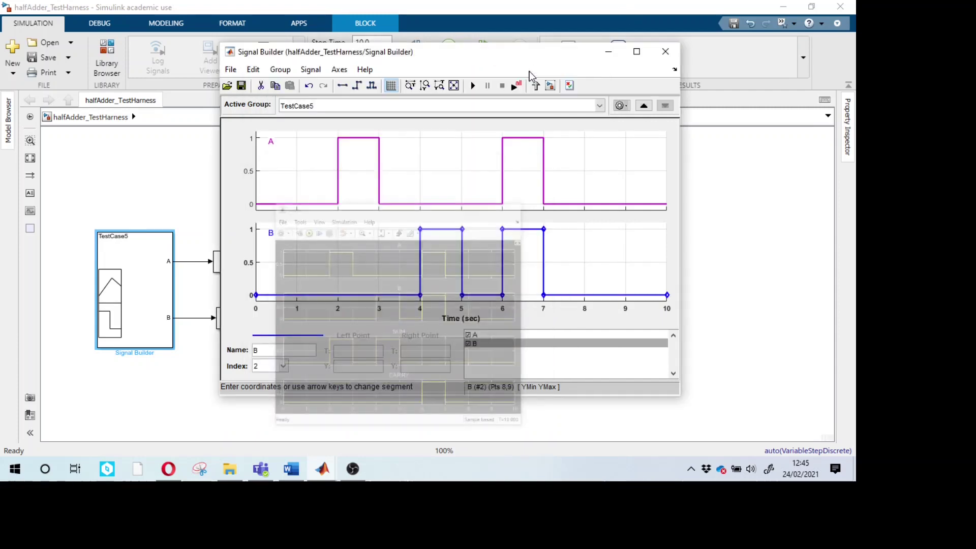
{"action": "left_click", "coordinate": [607, 52]}
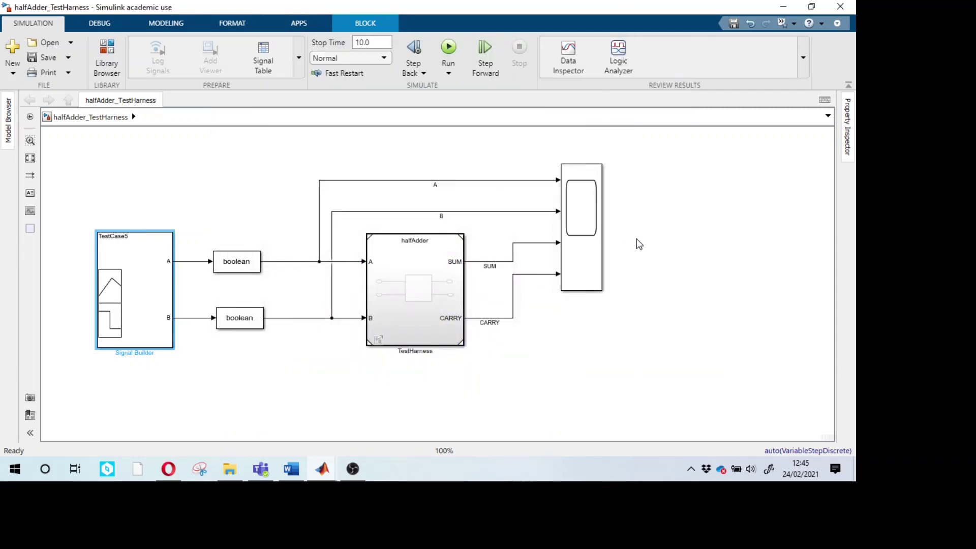